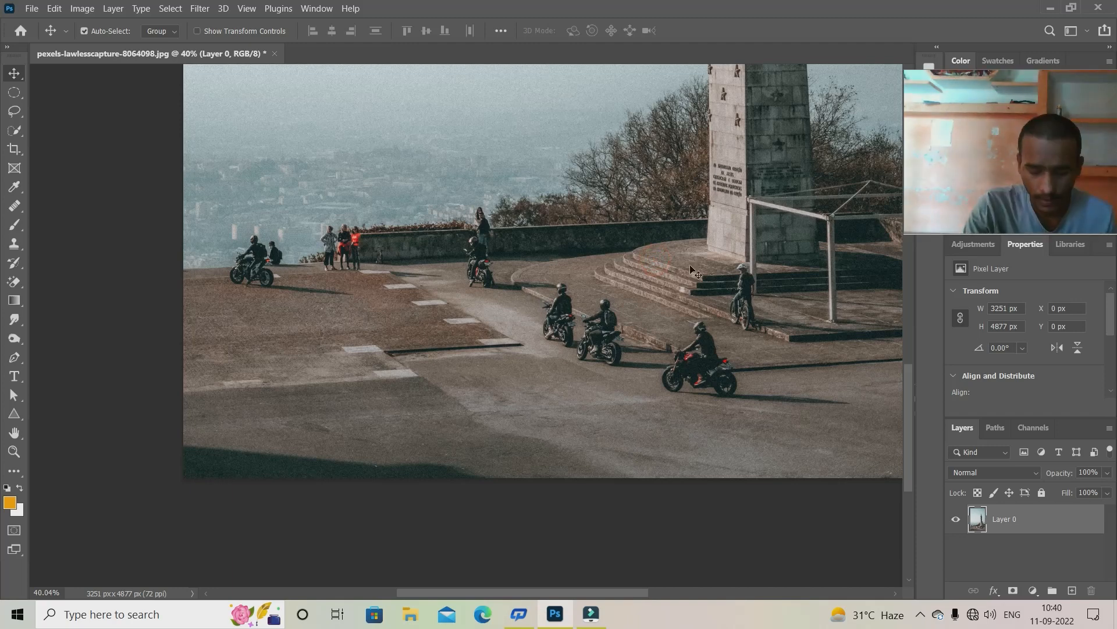
- Lasso the motorcyclist in front of the low wall, fill the selection to remove the rider from the pavement, and deselect
left_click(788, 266)
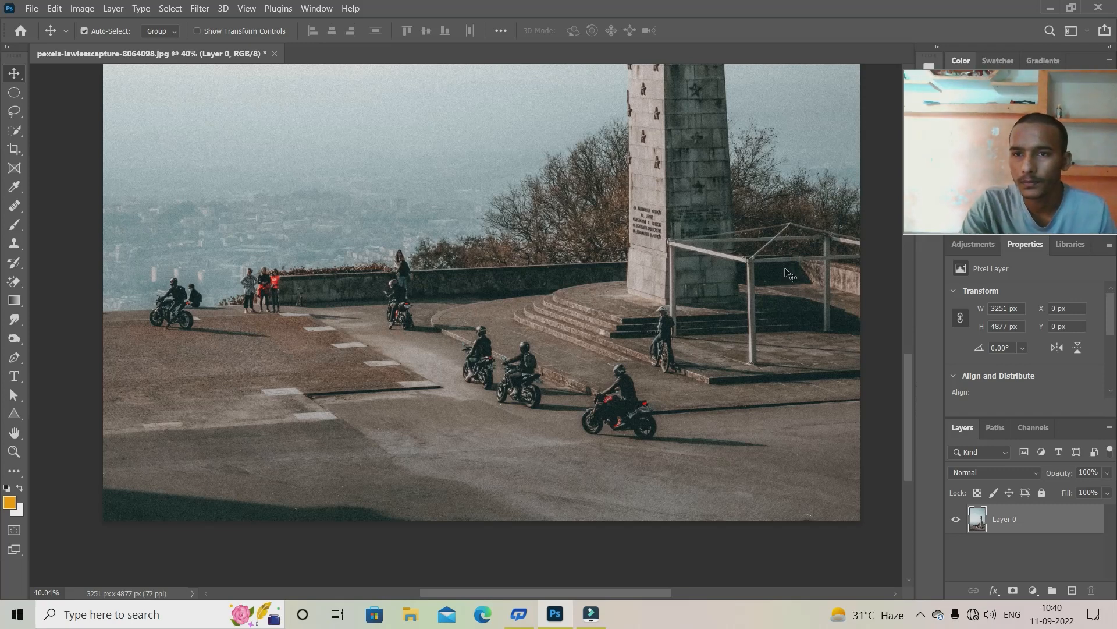
left_click_drag(701, 281, 676, 338)
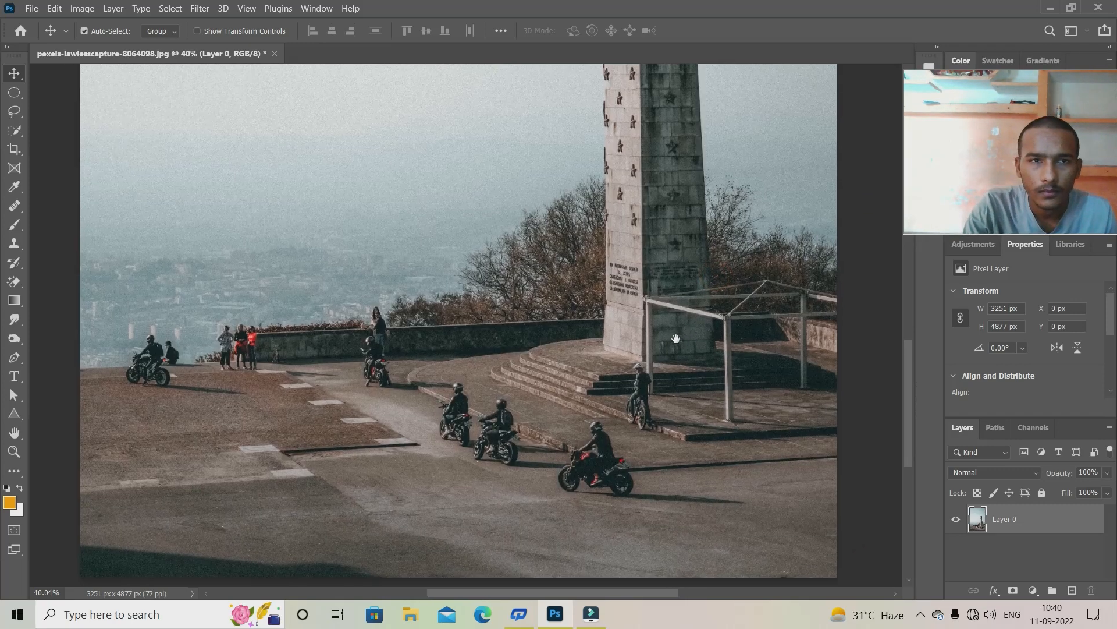
left_click(32, 9)
left_click(364, 348)
key("l")
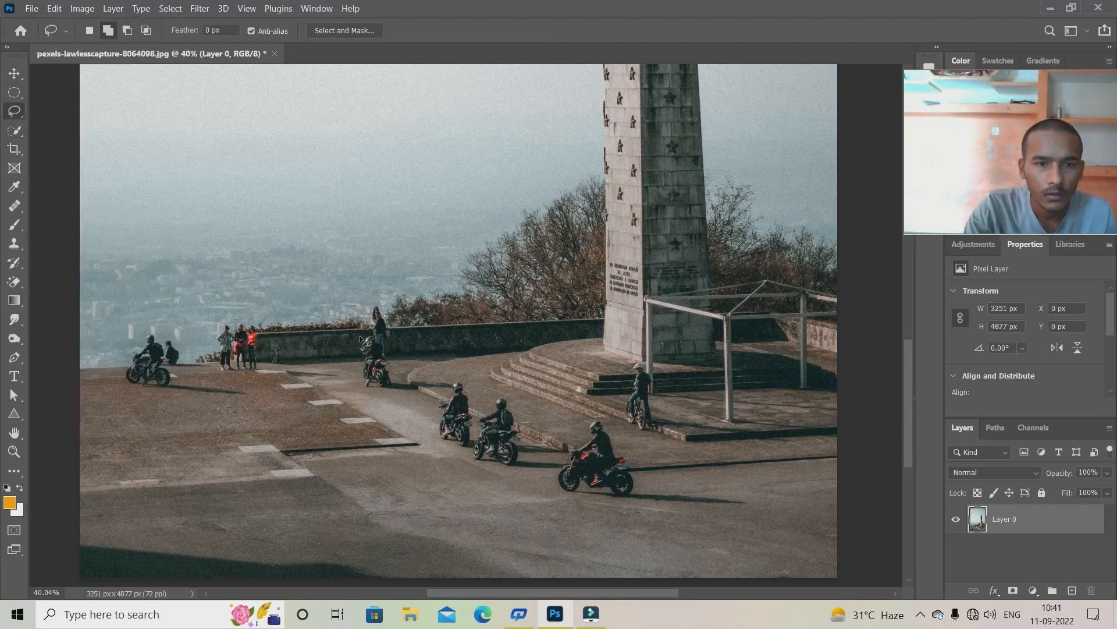
left_click_drag(368, 389, 360, 337)
right_click(366, 342)
left_click(389, 247)
left_click(314, 120)
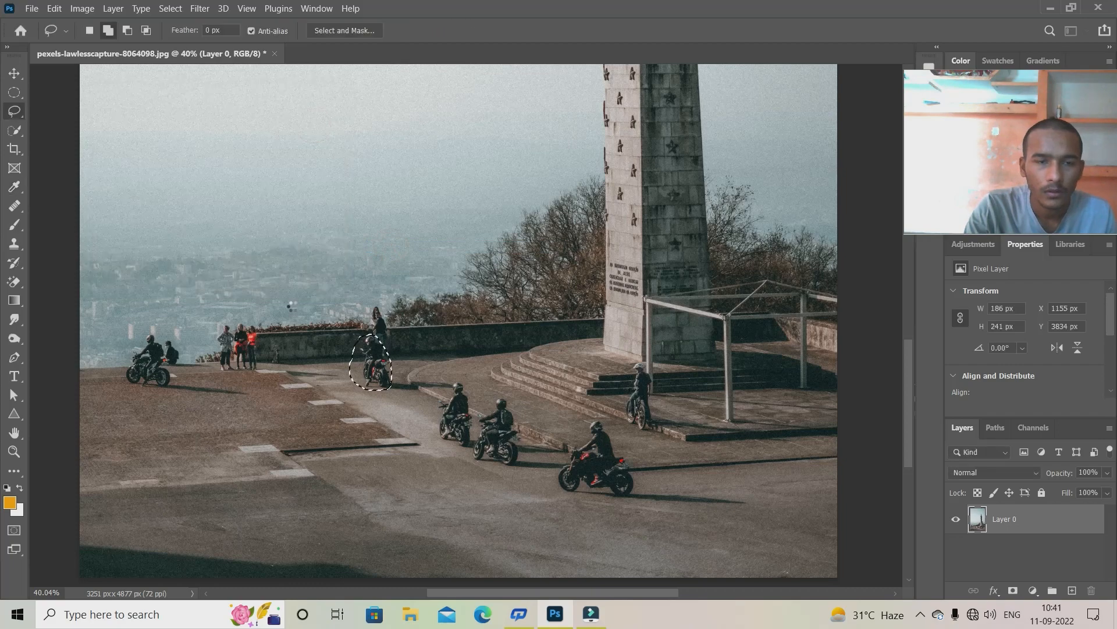
key("ctrl+d")
- Open 892d1ec209170c4f6ed594a707f324804ebbc1be.jpg and convert its locked background into the regular layer Layer 0
scroll(396, 407, "up", 1)
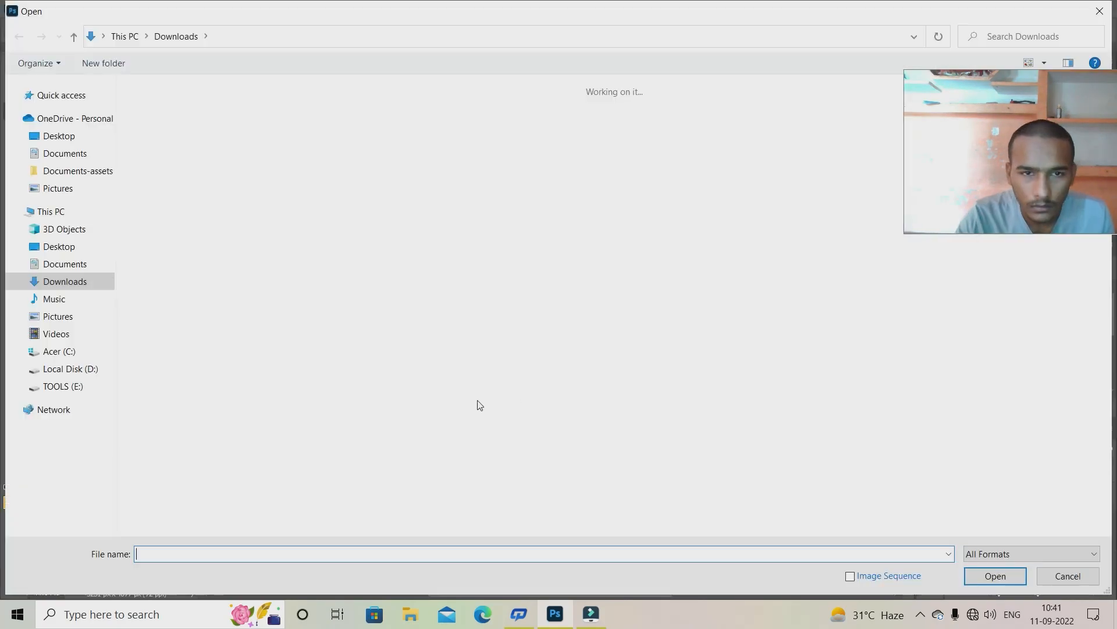
left_click(494, 248)
left_click(995, 576)
double_click(1043, 522)
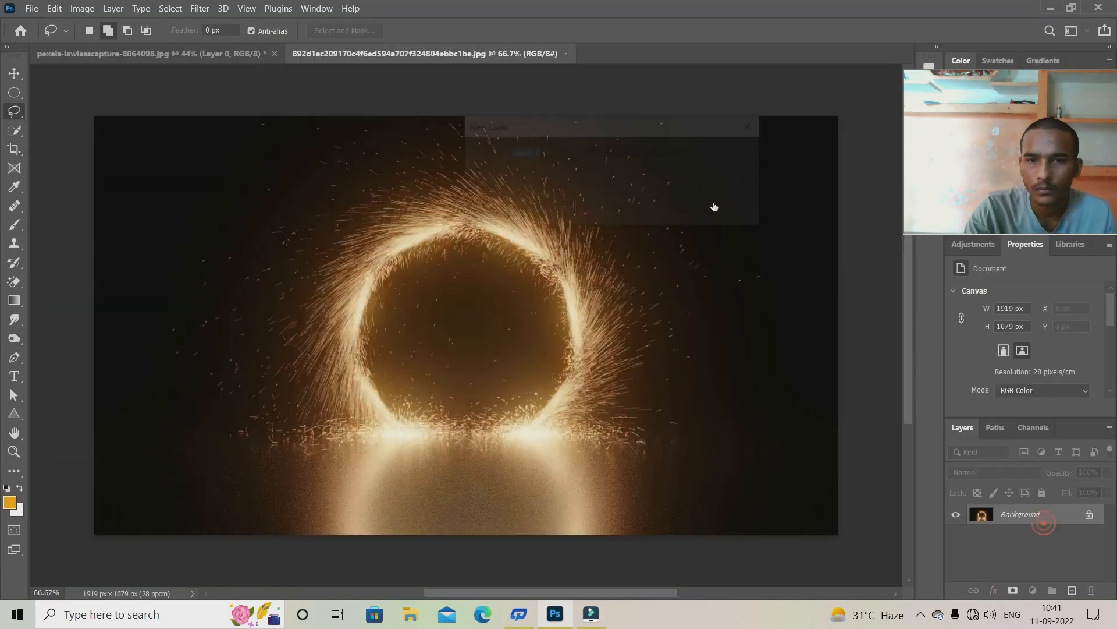
left_click(724, 153)
- Copy the whole spark ring image and paste it into the motorcycle photo
key("ctrl+a")
key("ctrl+c")
left_click(190, 57)
key("ctrl+v")
- Convert the pasted ring layer to a smart object and set its blend mode to Screen
right_click(1005, 515)
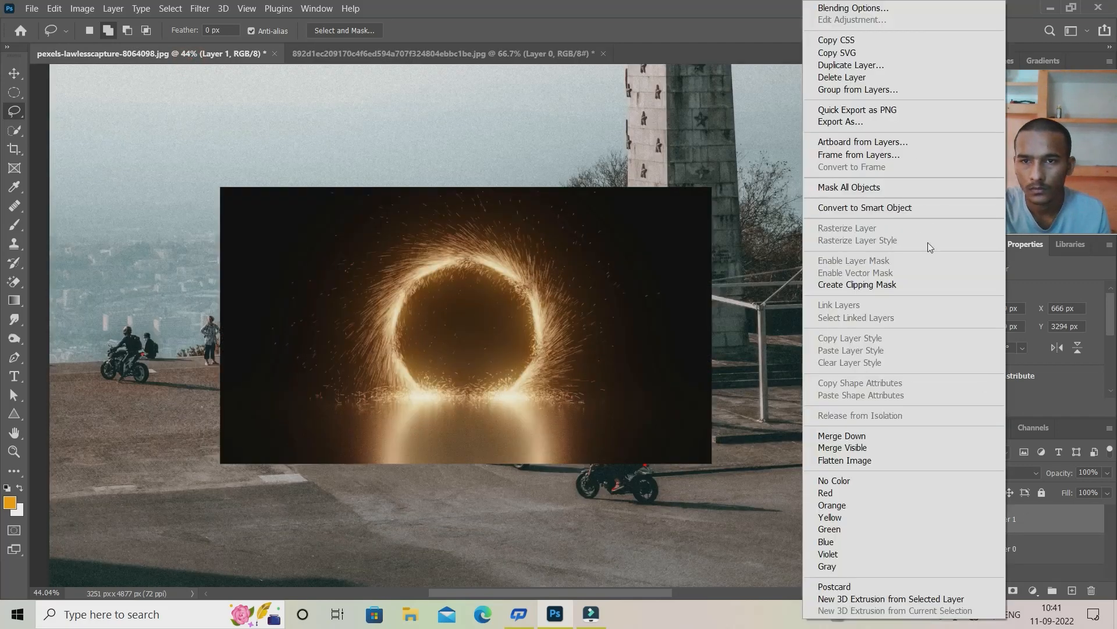
left_click(921, 208)
left_click(993, 472)
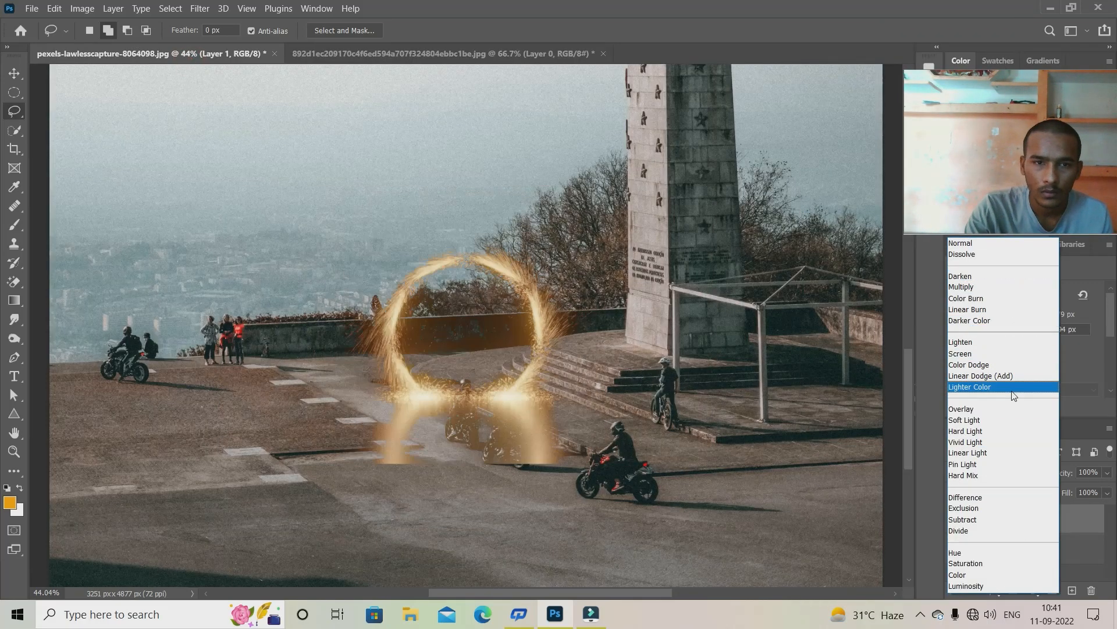
left_click(1014, 382)
left_click(1001, 472)
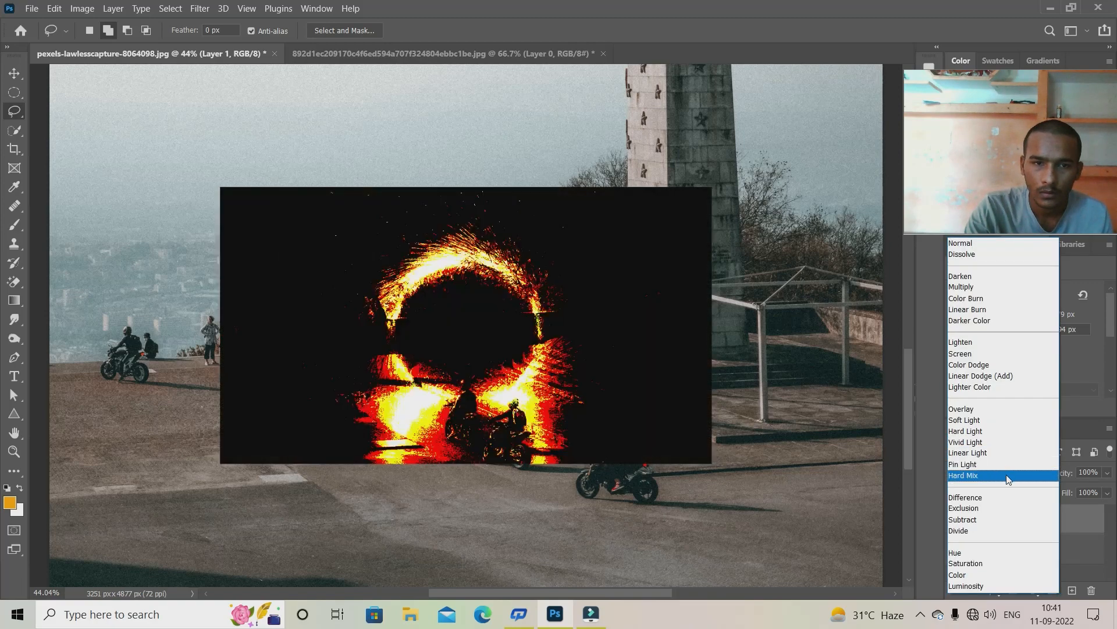
left_click(1001, 353)
- Add a Curves adjustment above the photo layer and darken the scene by lowering the highlight end of the curve
left_click(1016, 548)
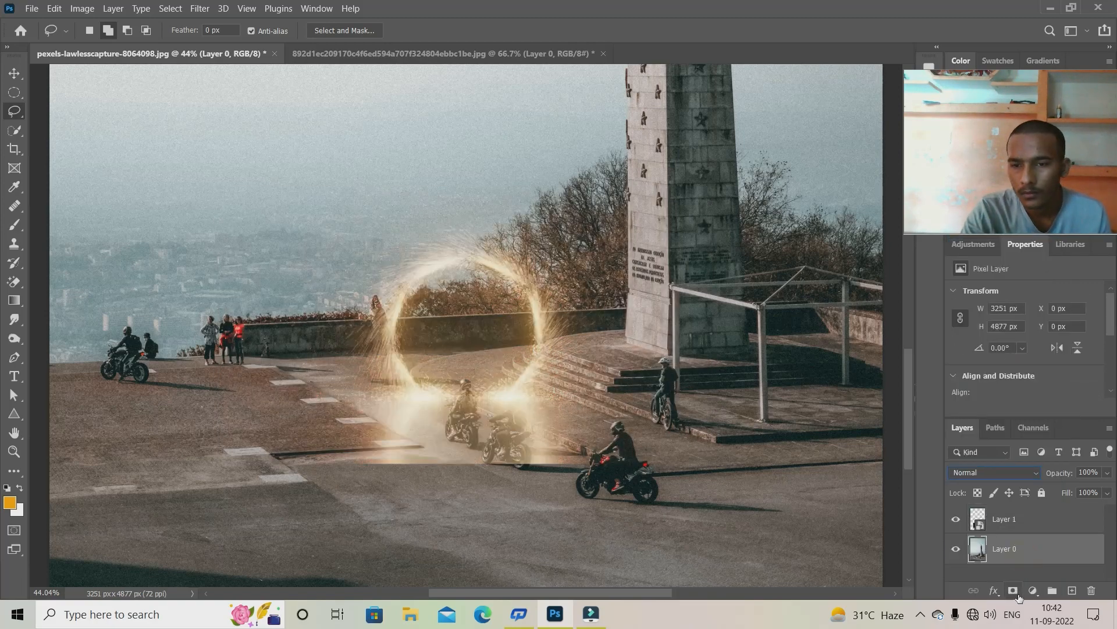
left_click(1033, 590)
left_click(1068, 406)
left_click_drag(1090, 329, 1092, 384)
scroll(1092, 381, "down", 1)
- Move the ring on Layer 1 down onto the pavement beside the motorcyclists and begin distorting it
left_click(1024, 519)
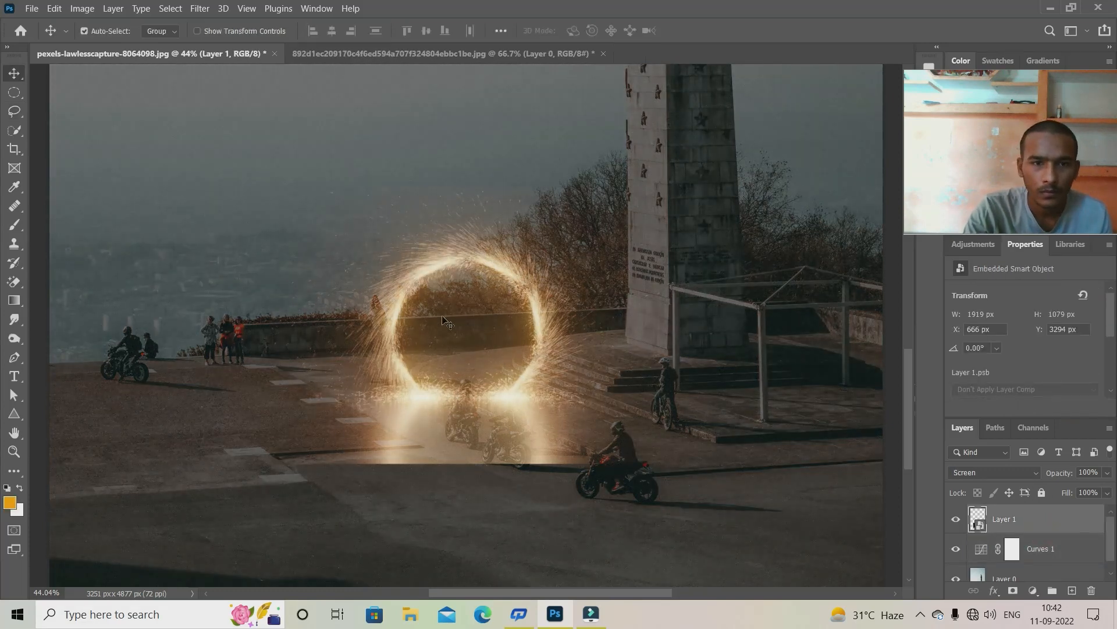
left_click_drag(443, 319, 376, 310)
key("ctrl+t")
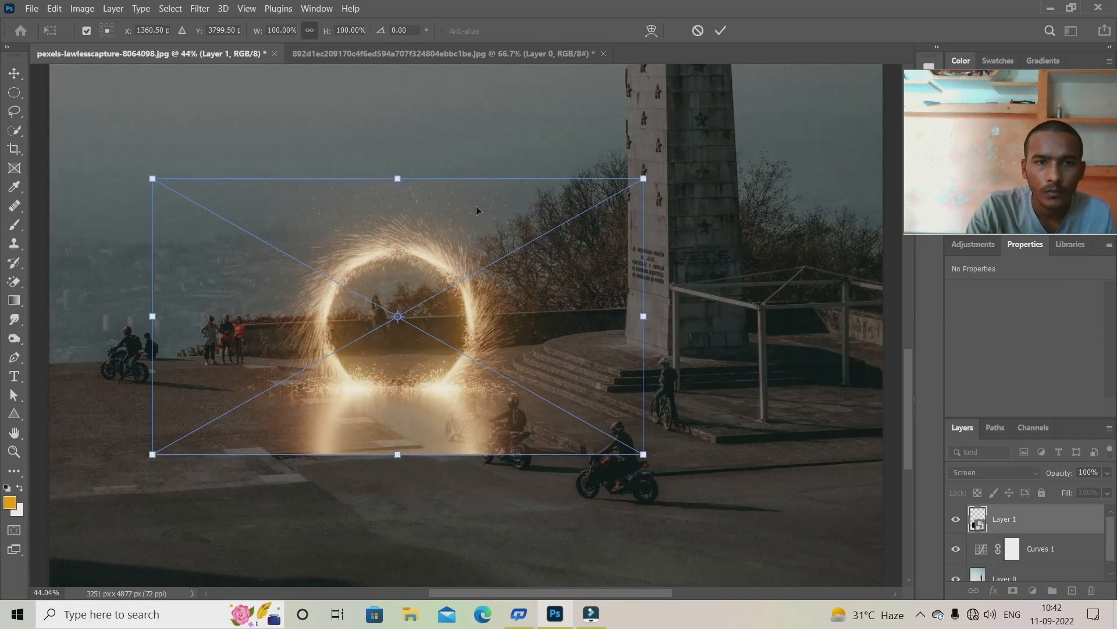
right_click(477, 207)
left_click(542, 296)
left_click_drag(542, 297, 566, 361)
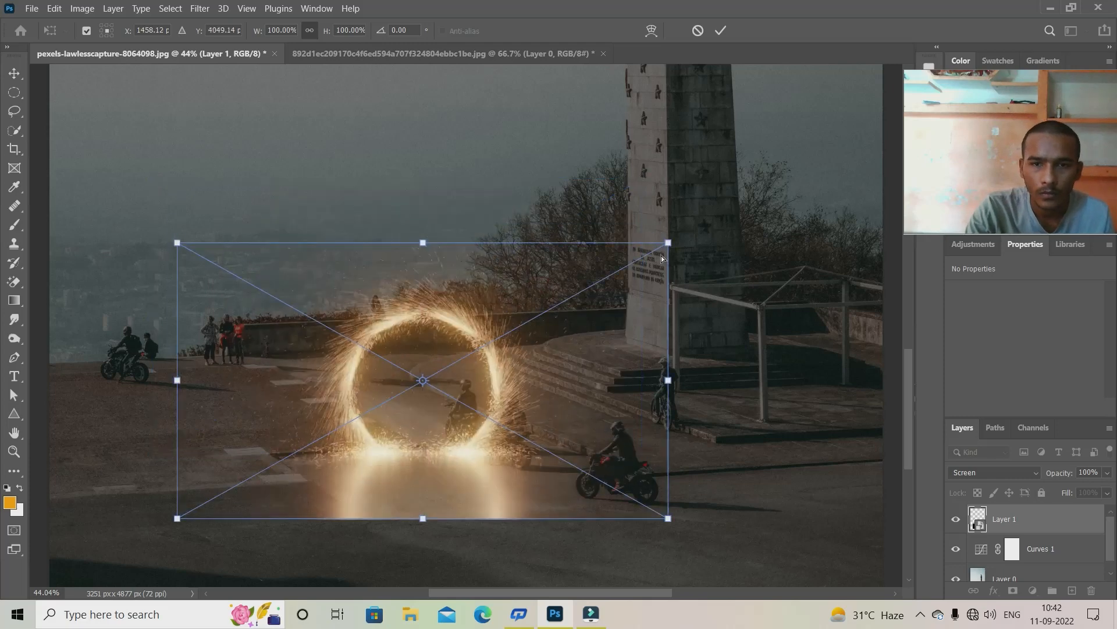
- Distort the ring's corners inward to flatten it into an ellipse lying on the pavement
left_click_drag(665, 243, 611, 311)
left_click_drag(177, 242, 196, 336)
left_click_drag(669, 518, 613, 390)
left_click_drag(177, 518, 245, 442)
left_click_drag(196, 336, 226, 329)
left_click_drag(319, 375, 237, 396)
left_click_drag(553, 320, 549, 319)
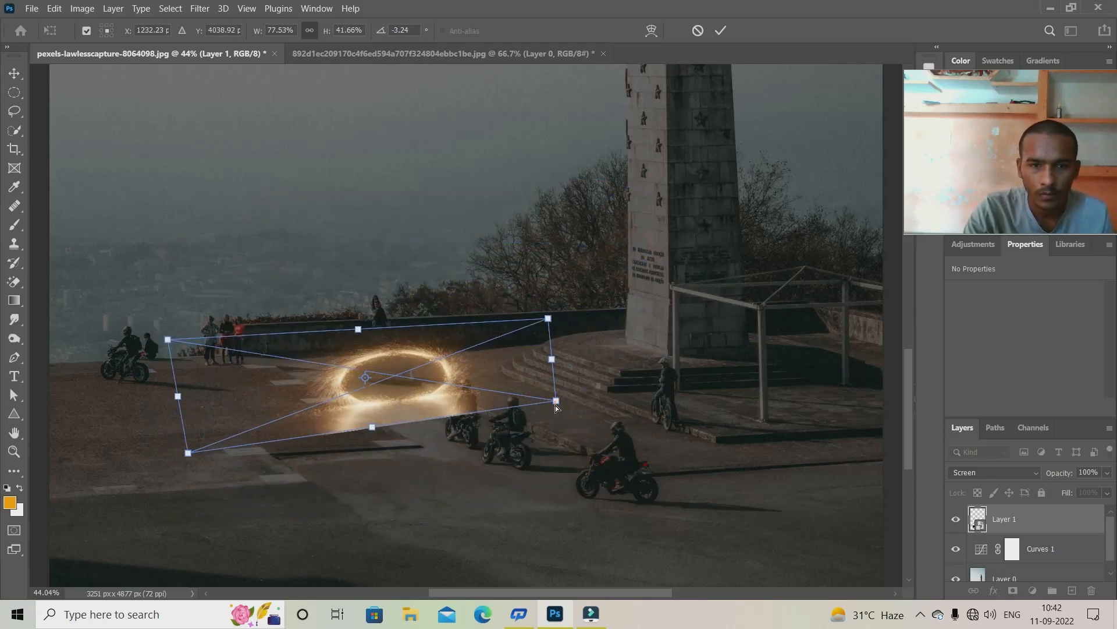
- Refine the ring's perspective by adjusting its right-hand corners and raising its upper-left corner, and apply the transform
left_click_drag(555, 400, 555, 406)
mouse_move(534, 370)
left_mouse_down()
mouse_move(544, 339)
mouse_move(531, 358)
left_mouse_up()
left_click_drag(547, 308, 545, 310)
left_click_drag(399, 405, 393, 419)
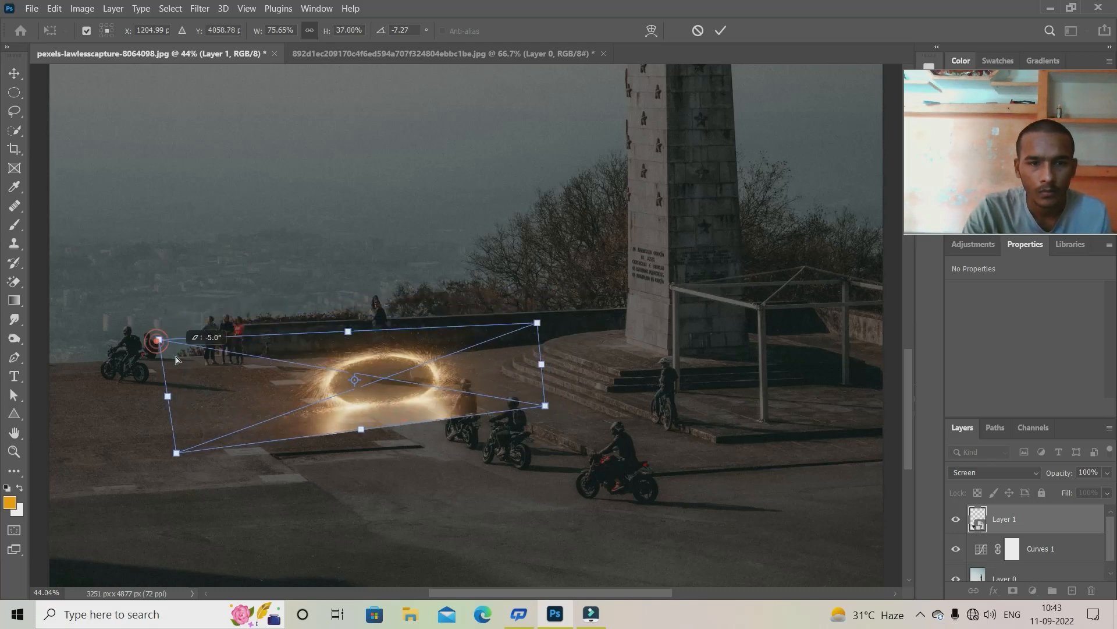
left_click_drag(157, 340, 164, 292)
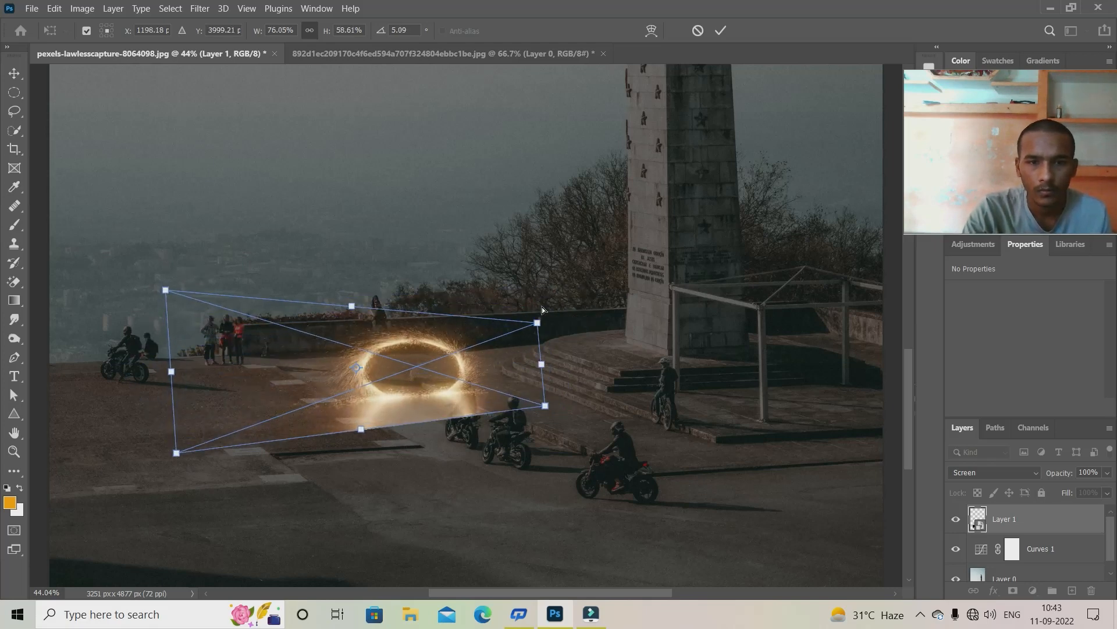
left_click_drag(543, 306, 583, 298)
key("Return")
- Transform the ring again, pulling its upper-left corner outward and down to match the ground plane, and apply it
key("ctrl+t")
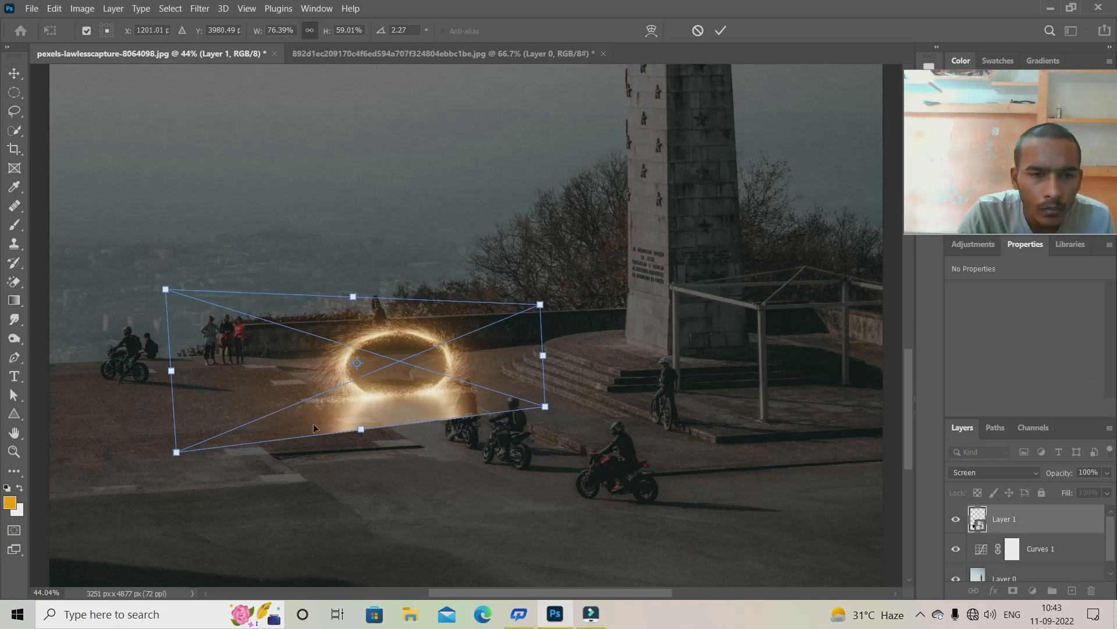
left_click_drag(317, 429, 312, 435)
left_click_drag(535, 308, 528, 307)
left_click_drag(356, 436, 368, 438)
left_click_drag(160, 298, 131, 323)
left_click_drag(505, 340, 511, 338)
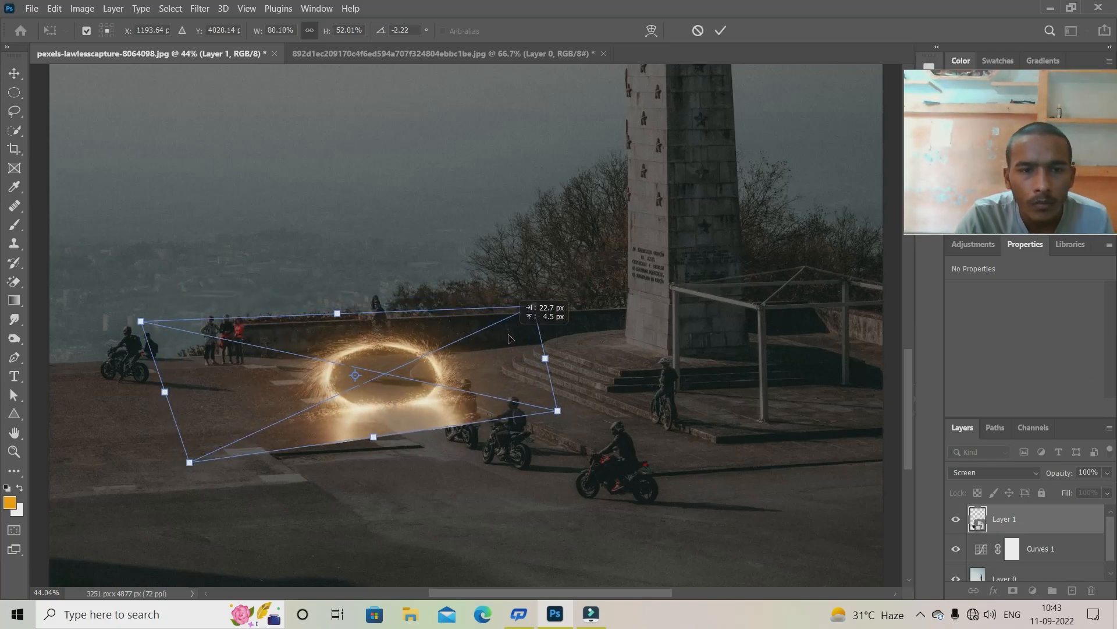
key("Return")
- Add a mask to Layer 1 and paint with a 44 px soft black brush at 52% flow to uncover the nearest rider
scroll(473, 440, "up", 8)
left_click_drag(466, 441, 584, 404)
scroll(621, 436, "up", 1)
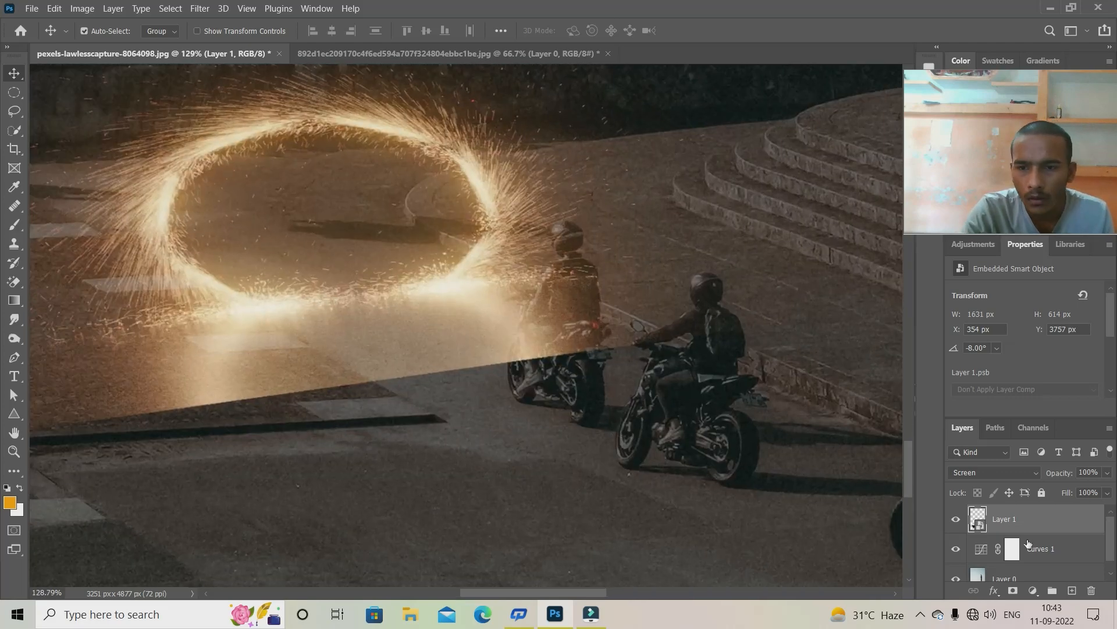
left_click(1013, 590)
right_click(515, 300)
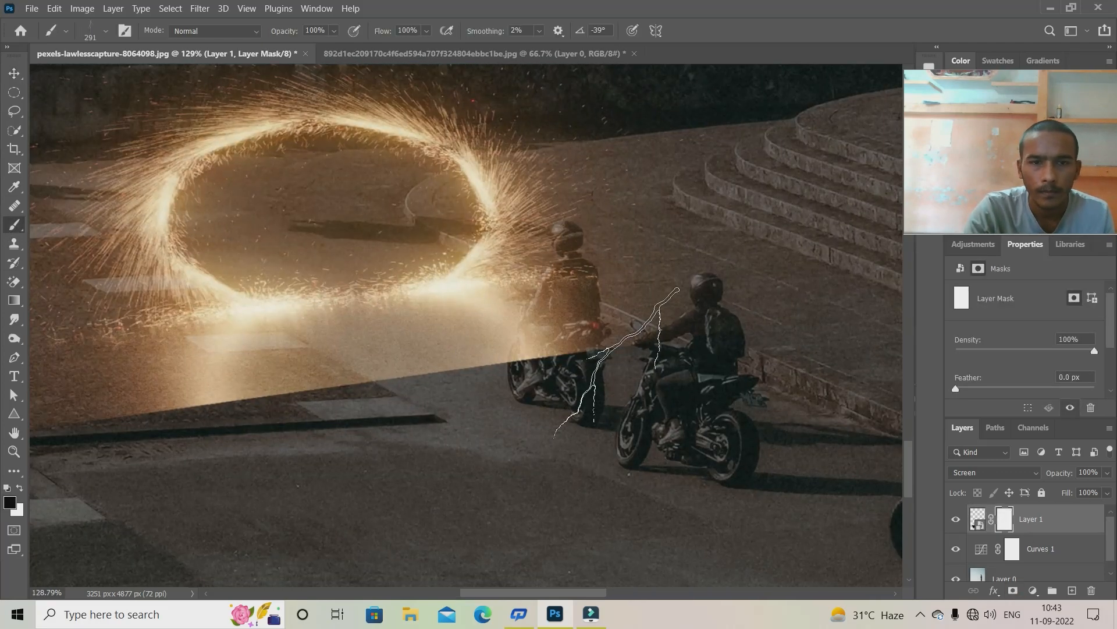
left_click(106, 31)
left_click(88, 165)
mouse_move(625, 384)
left_mouse_down()
mouse_move(621, 394)
mouse_move(603, 379)
left_mouse_up()
right_click(599, 374)
left_click_drag(731, 374, 693, 374)
left_click_drag(564, 234, 579, 280)
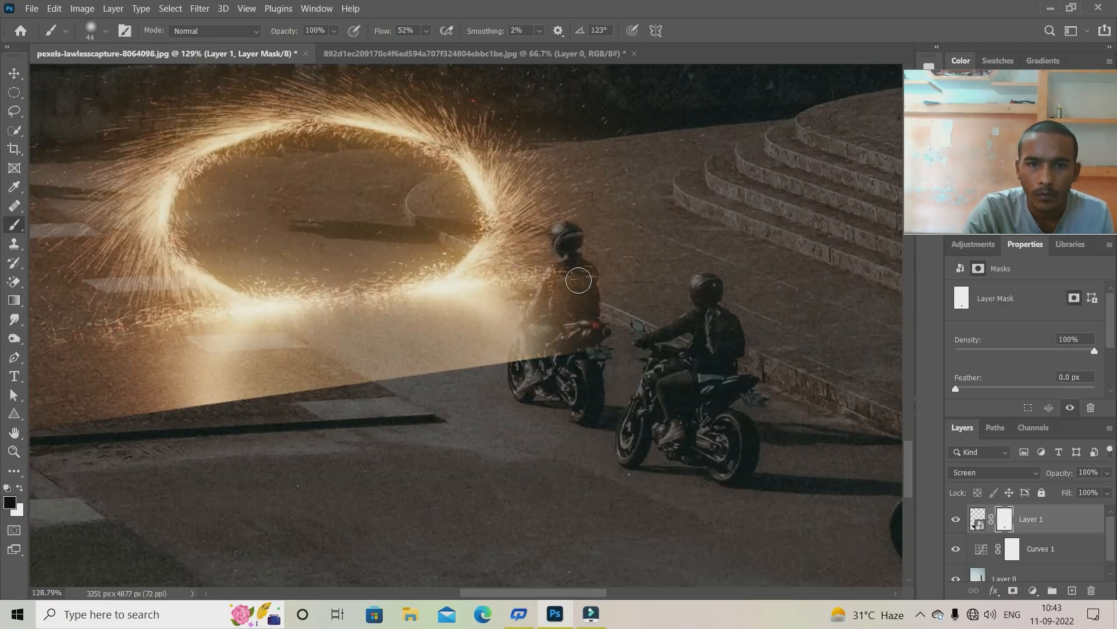
- Enlarge the brush to 136 px and mask out the hard lower edge of the ring's ground glow
left_click_drag(337, 380, 524, 361)
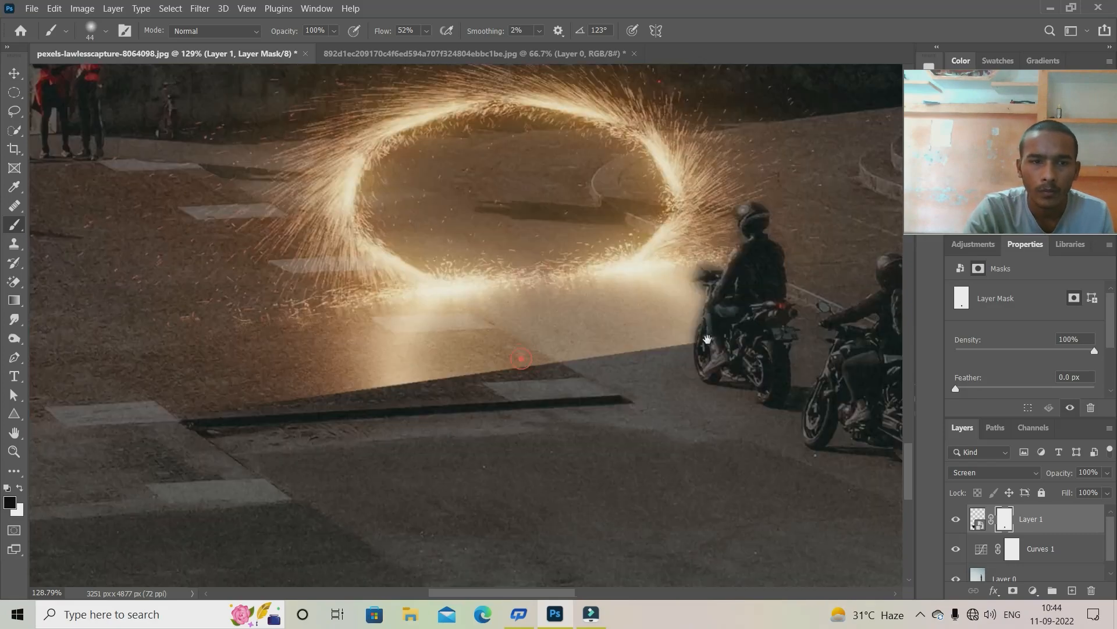
right_click(671, 382)
left_click_drag(764, 374, 803, 374)
left_click_drag(367, 416, 343, 440)
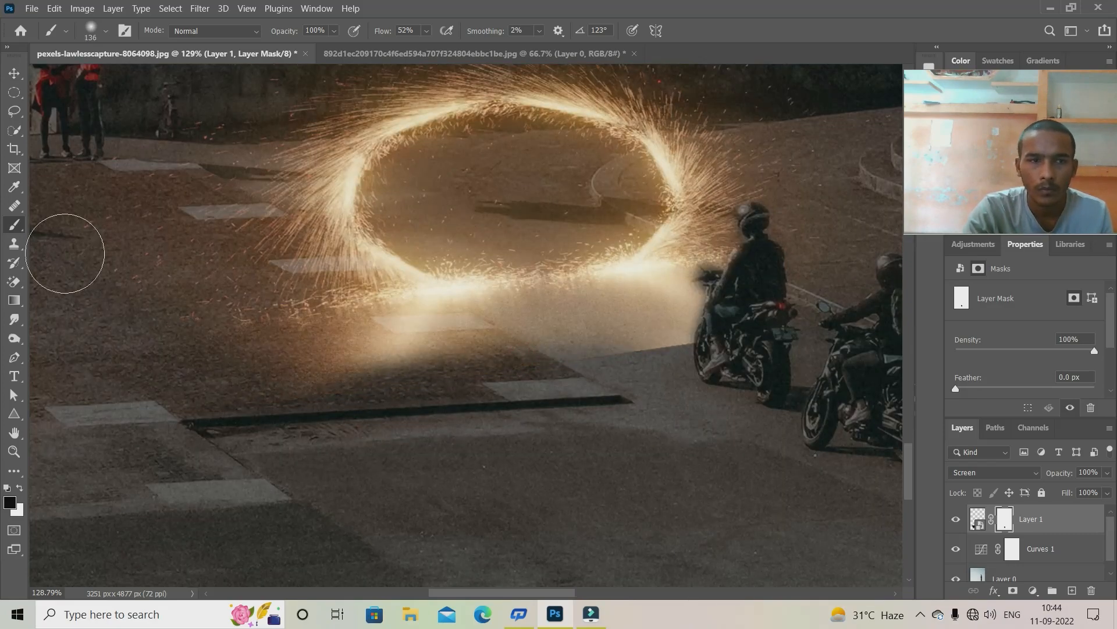
scroll(603, 342, "down", 5)
mouse_move(598, 361)
left_mouse_down()
mouse_move(434, 461)
mouse_move(604, 498)
left_mouse_up()
scroll(434, 462, "up", 6)
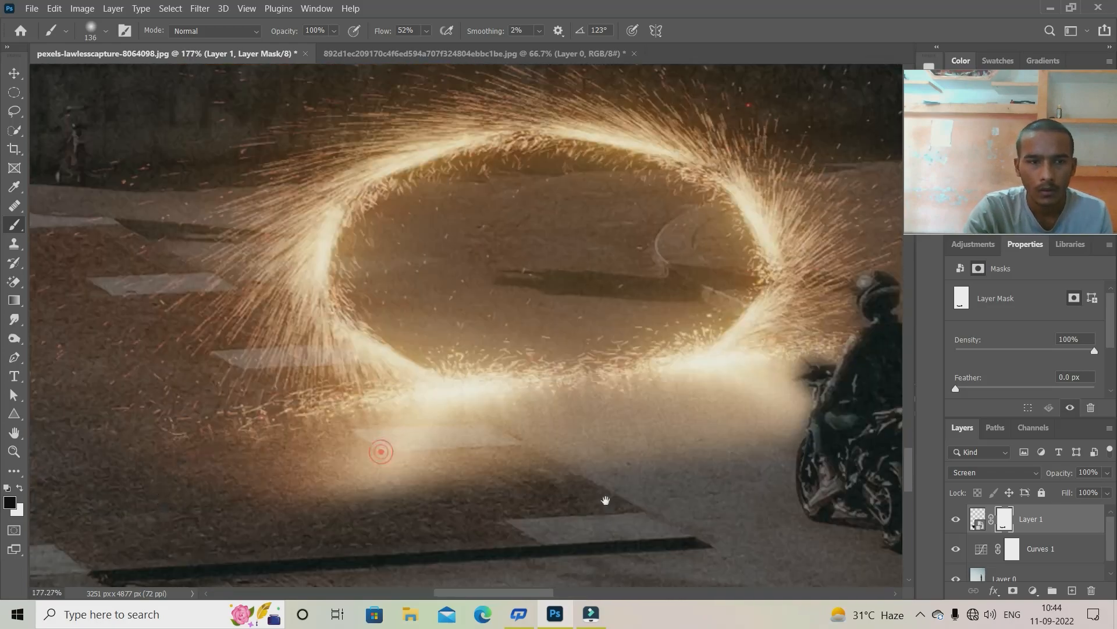
left_click_drag(439, 107, 454, 282)
scroll(785, 207, "down", 6)
left_click_drag(786, 207, 584, 262)
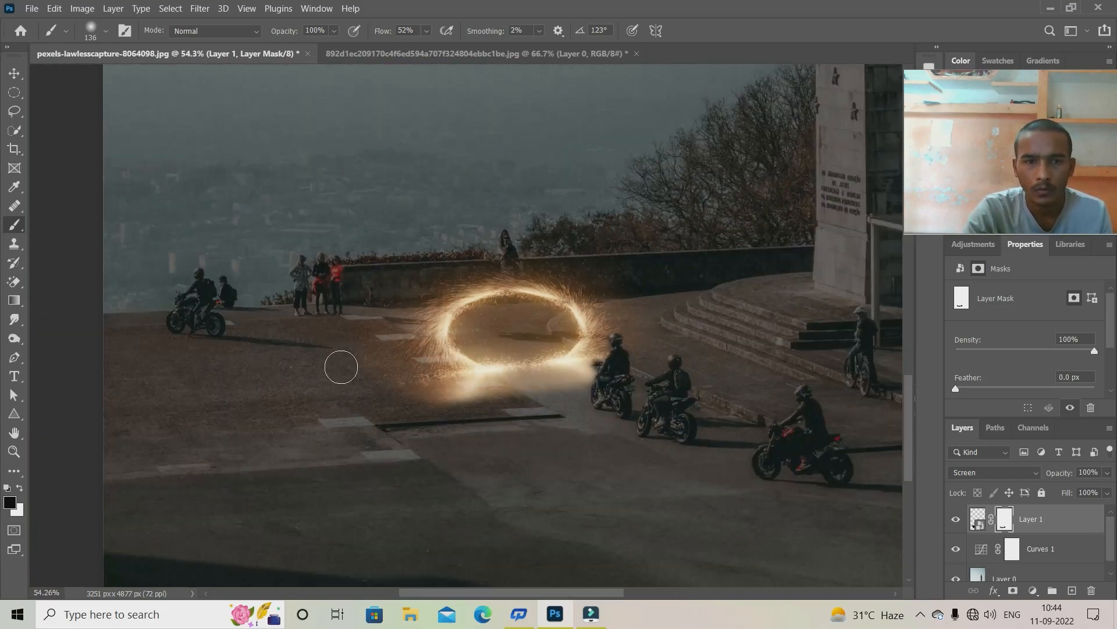
scroll(510, 422, "up", 4)
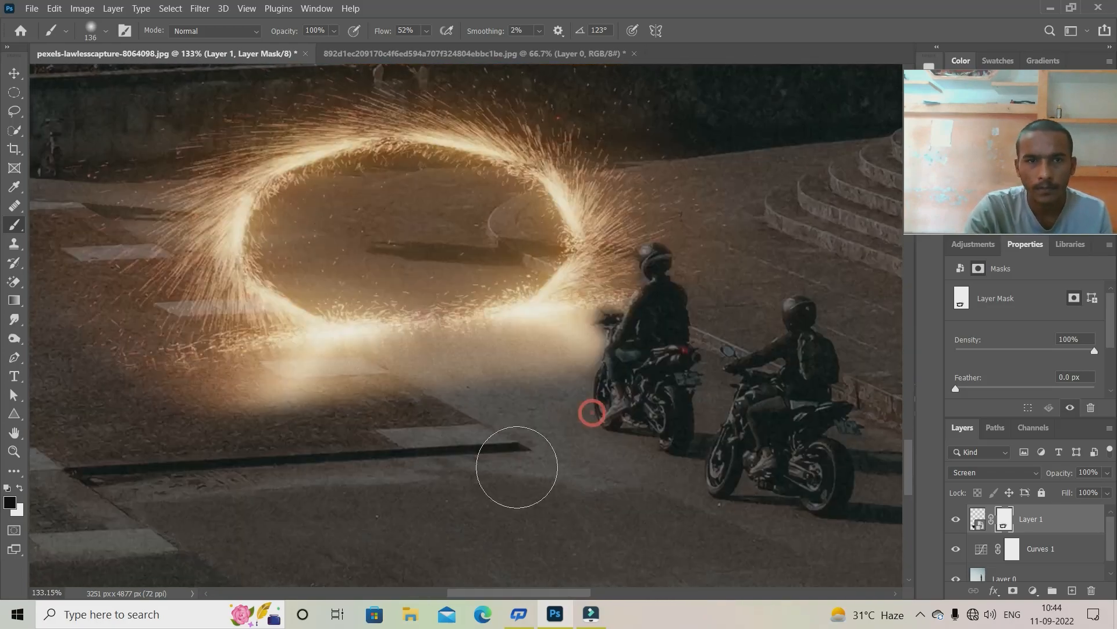
- Nudge the masked ring layer about 10 px to the left with Free Transform and apply it
scroll(511, 466, "down", 6)
scroll(531, 474, "up", 6)
key("ctrl+t")
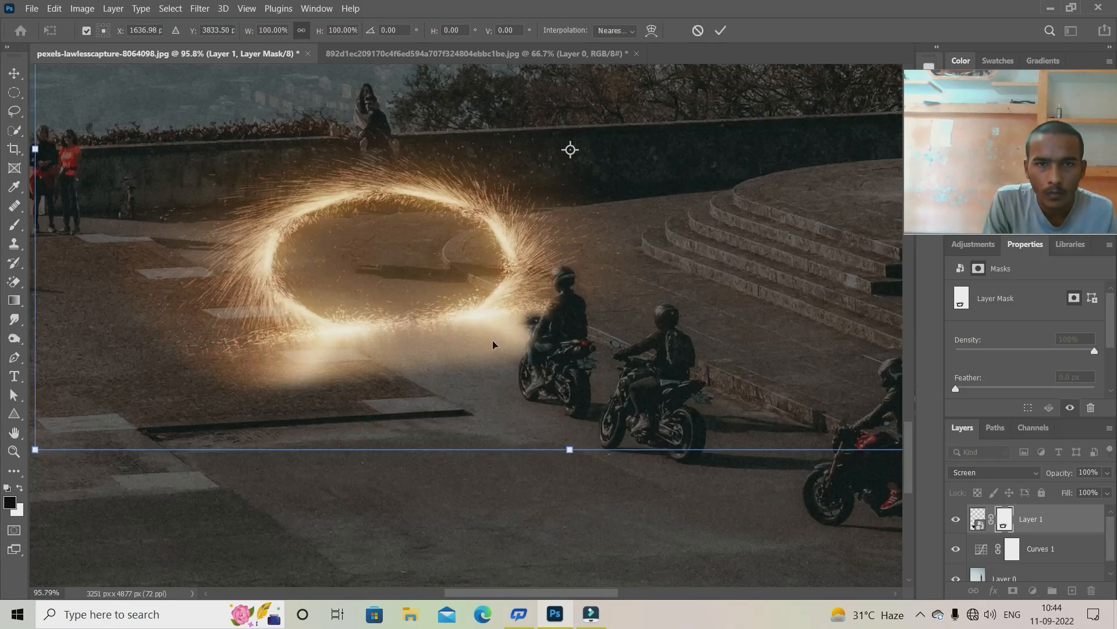
key("Left")
key("Left")
key("Left")
key("Left")
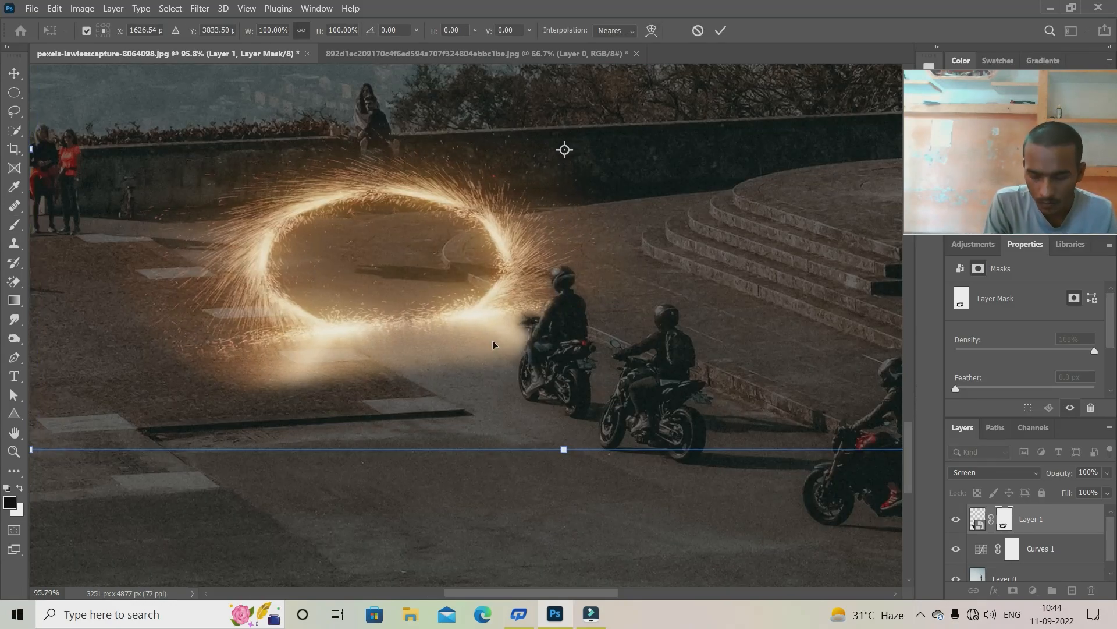
key("Return")
- Close the spark ring source image and return to the motorcycle photo
scroll(527, 375, "up", 6)
scroll(581, 455, "down", 6)
left_click(442, 53)
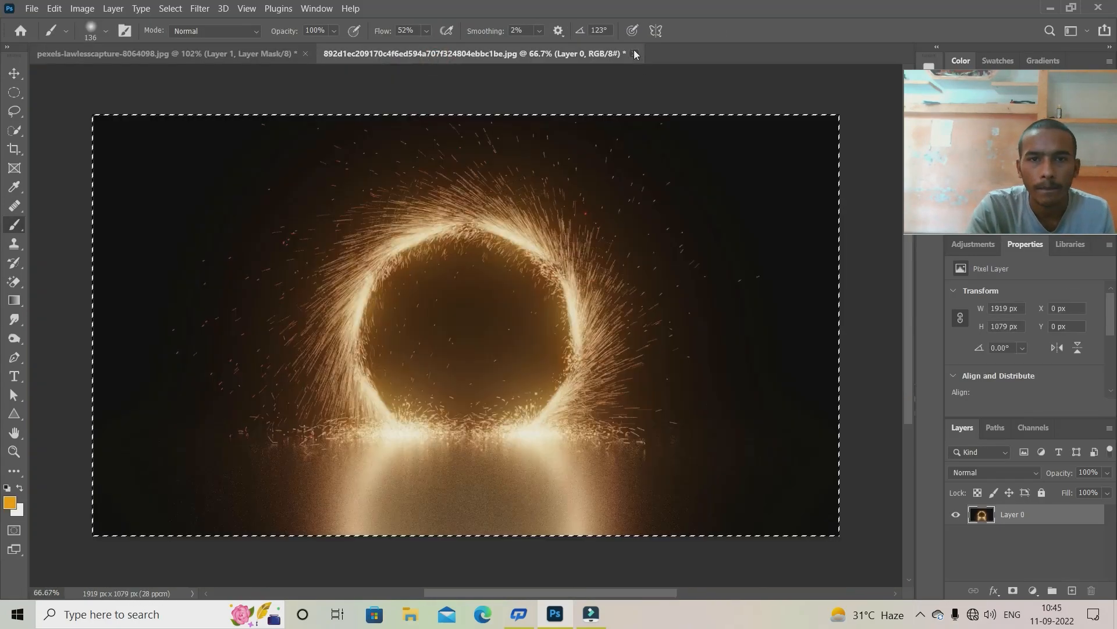
left_click(636, 54)
- Add a Curves adjustment clipped to Layer 1 and brighten the ring by moving the curve's highlight point inward
left_click(1033, 590)
left_click(1016, 404)
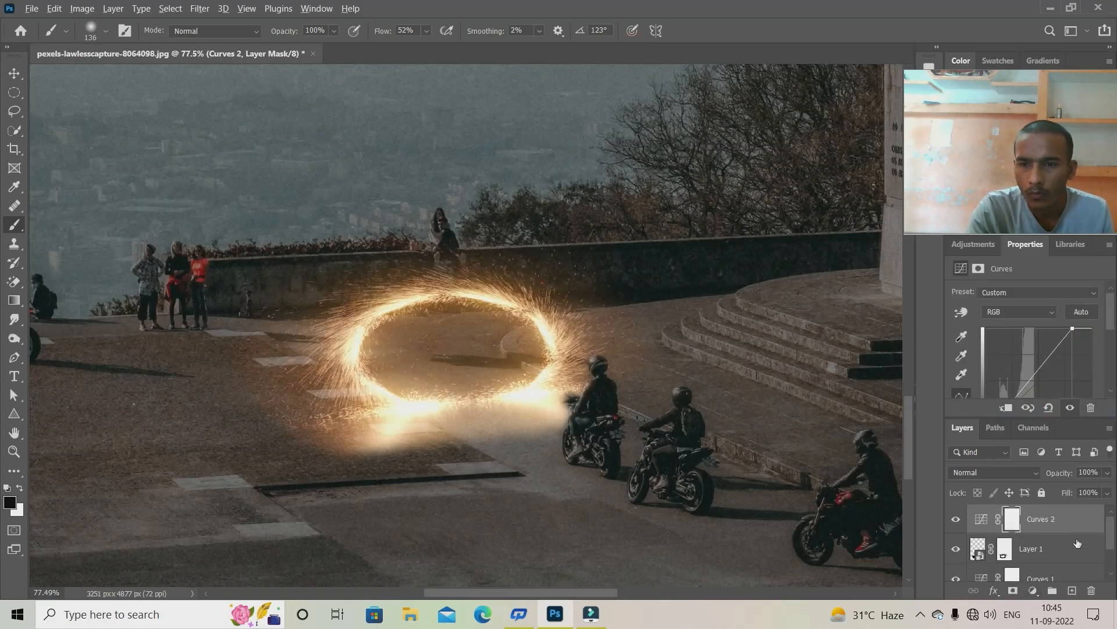
left_click(1077, 534, "alt")
left_click_drag(1072, 329, 1040, 328)
- Add a Hue/Saturation adjustment clipped to the ring, with Saturation +17 and Lightness -14
left_click(1033, 590)
left_click(1054, 452)
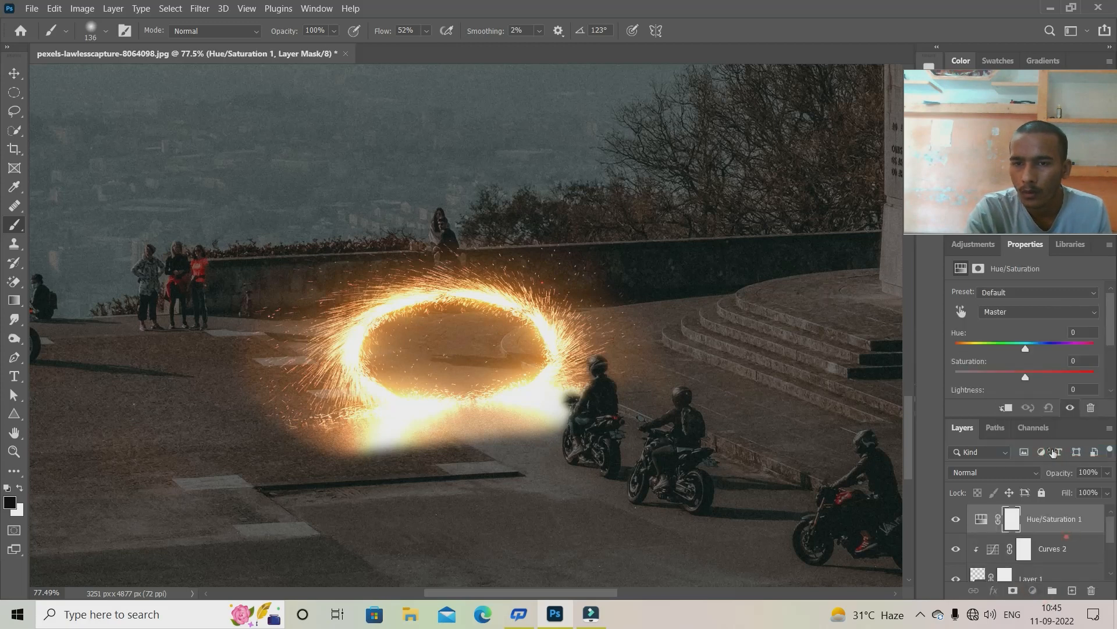
left_click_drag(1065, 377, 1037, 377)
mouse_move(1026, 343)
left_mouse_down()
mouse_move(1043, 345)
mouse_move(1015, 336)
left_mouse_up()
scroll(559, 472, "down", 2)
scroll(603, 425, "up", 3)
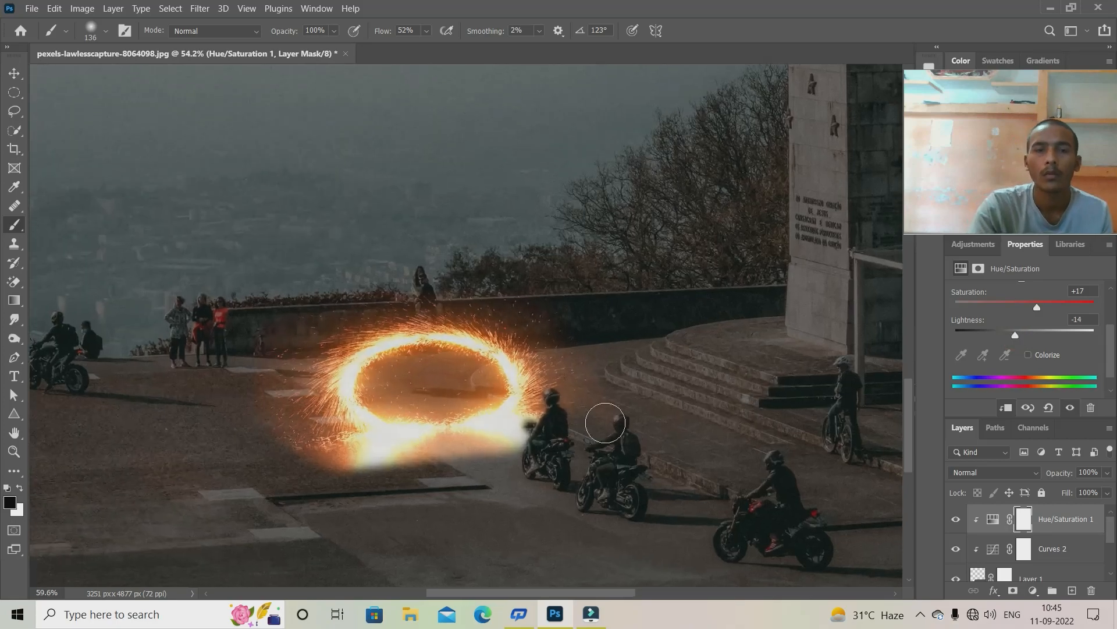
scroll(1021, 572, "down", 2)
- Paint on Layer 1's mask with a 187 px soft brush to remove the bright glow spilling below the ring
left_click(1005, 519)
right_click(241, 442)
left_click_drag(332, 368, 336, 368)
left_click_drag(536, 494, 508, 500)
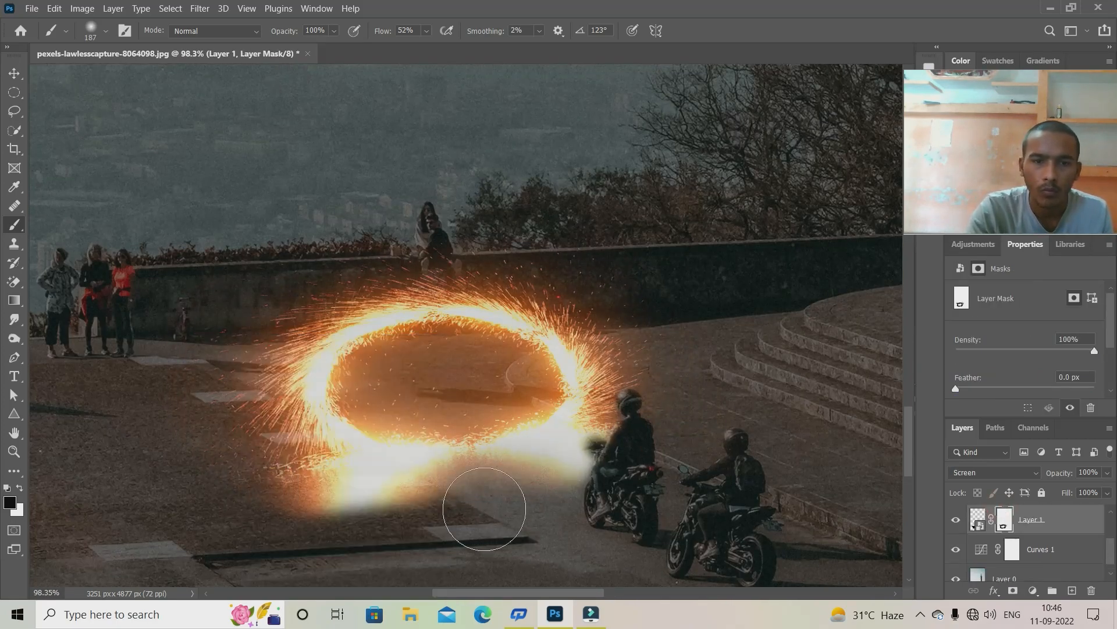
scroll(407, 536, "down", 2)
scroll(512, 547, "up", 5)
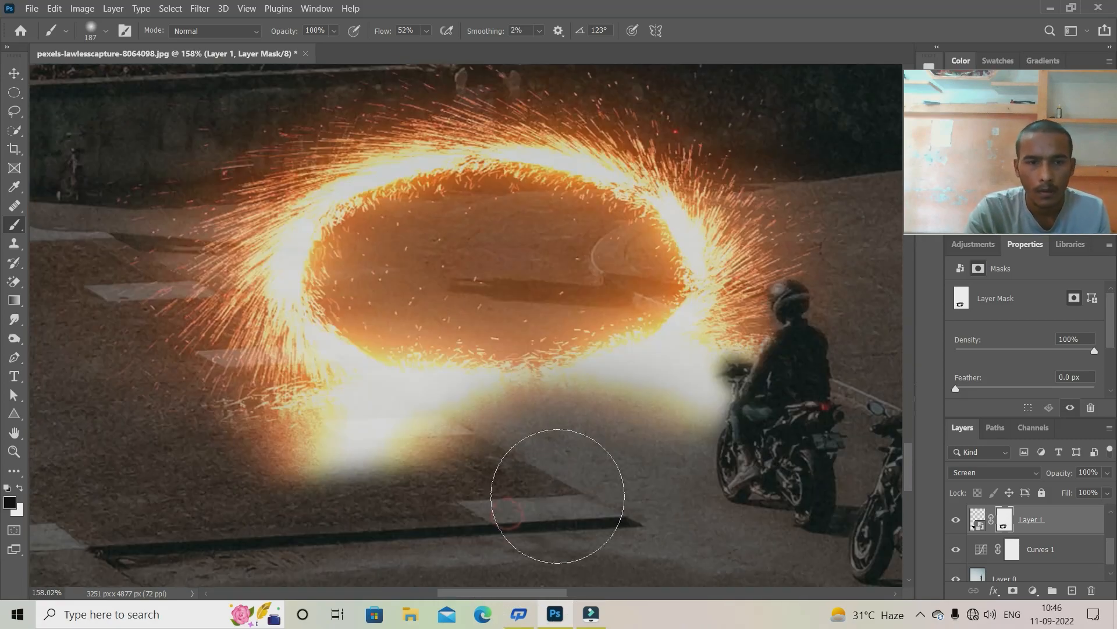
mouse_move(458, 495)
left_mouse_down()
mouse_move(262, 470)
mouse_move(659, 469)
mouse_move(581, 480)
mouse_move(478, 489)
mouse_move(716, 417)
mouse_move(553, 454)
mouse_move(397, 457)
left_mouse_up()
scroll(402, 461, "down", 5)
scroll(434, 487, "up", 4)
- Open the street photo pexels-mark-neal-5267655 from Downloads and copy it into the motorcycle photo as a new layer
left_click(36, 9)
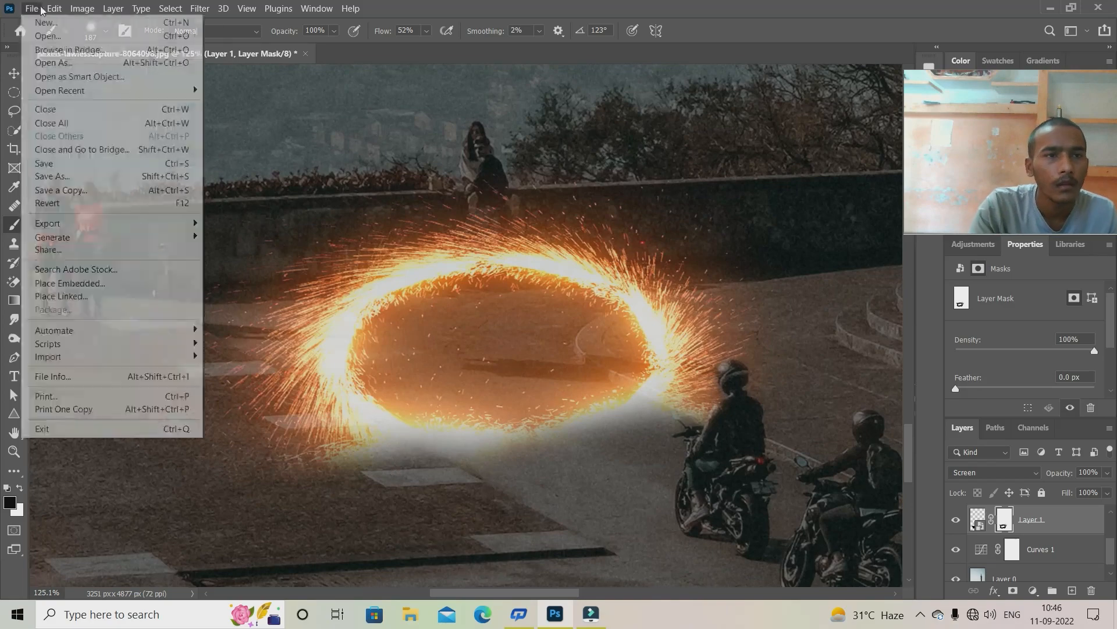
left_click(46, 33)
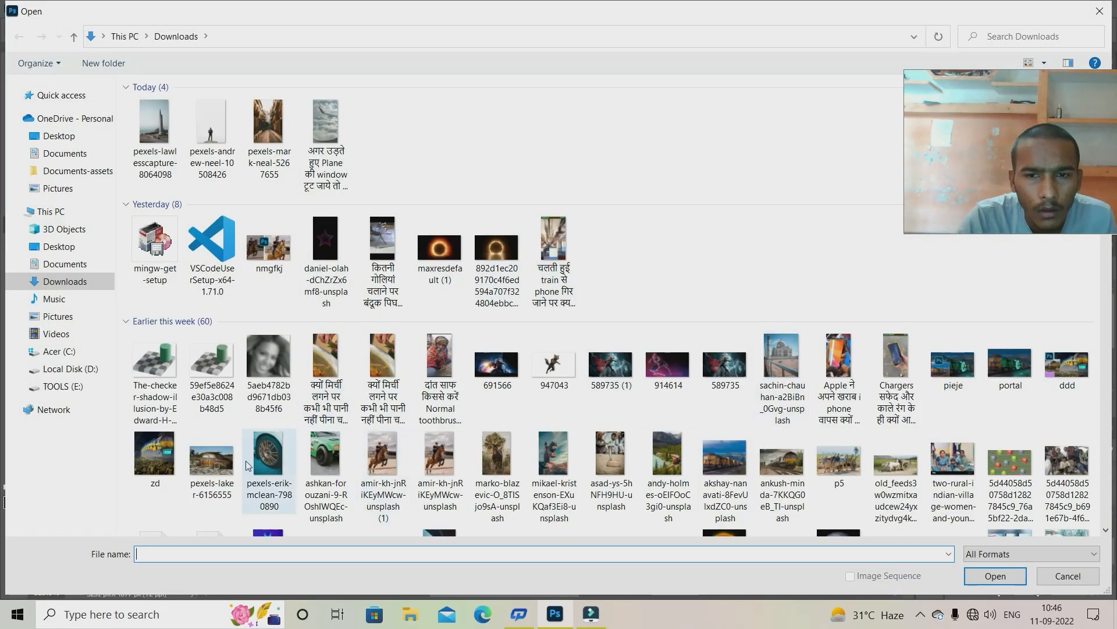
double_click(268, 122)
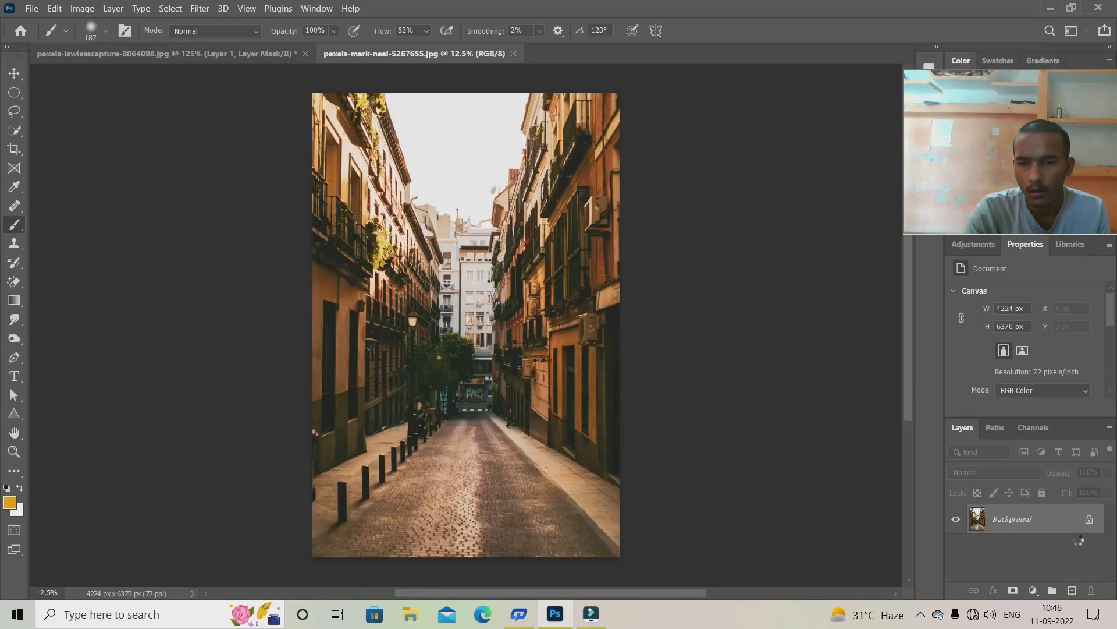
key("ctrl+Tab")
key("ctrl+v")
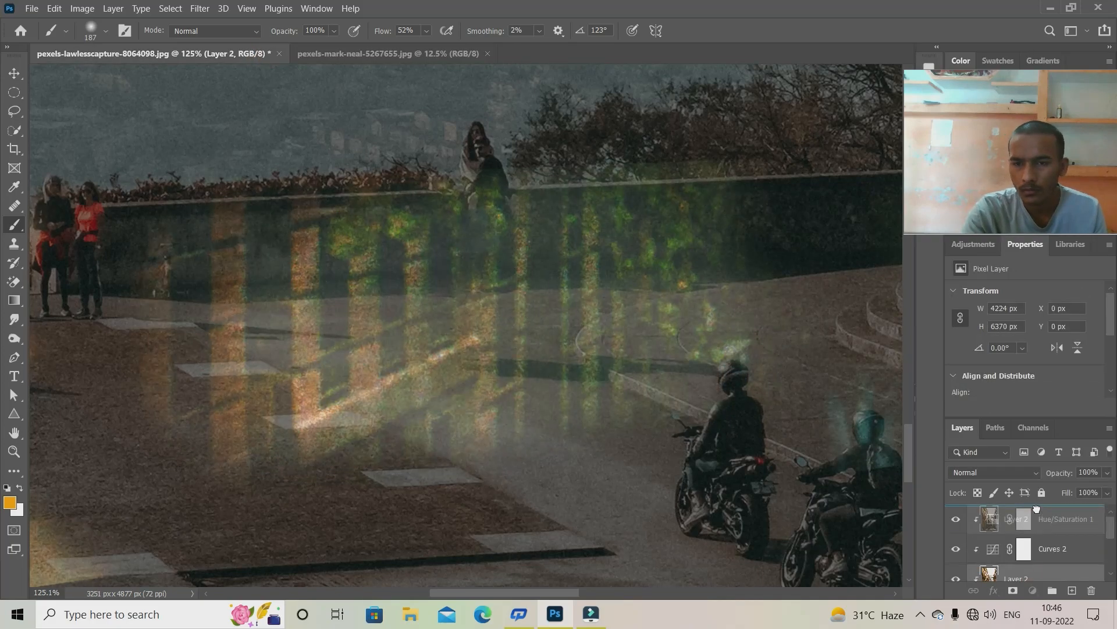
- Place the unclipped street layer above the Hue/Saturation adjustment and convert it to a smart object
left_click(1048, 535, "alt")
scroll(813, 512, "down", 1)
right_click(1030, 520)
left_click(954, 208)
- Scale the street image down to about 31% and position it over the portal area
key("ctrl+t")
scroll(437, 277, "down", 20)
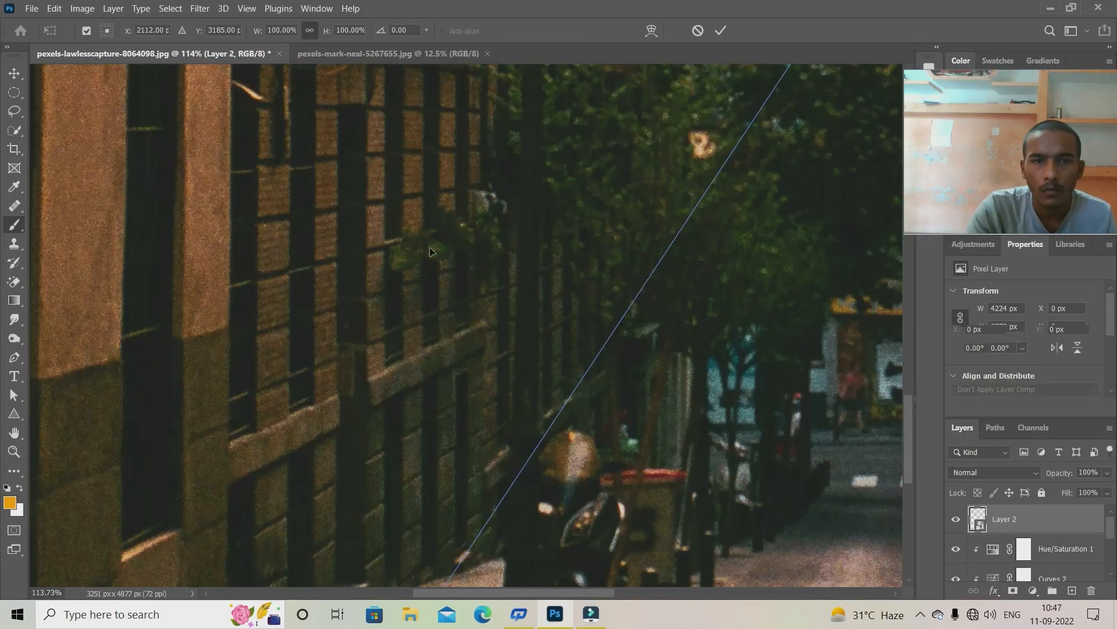
left_click_drag(326, 191, 587, 223)
scroll(459, 216, "up", 10)
left_click_drag(632, 200, 476, 328)
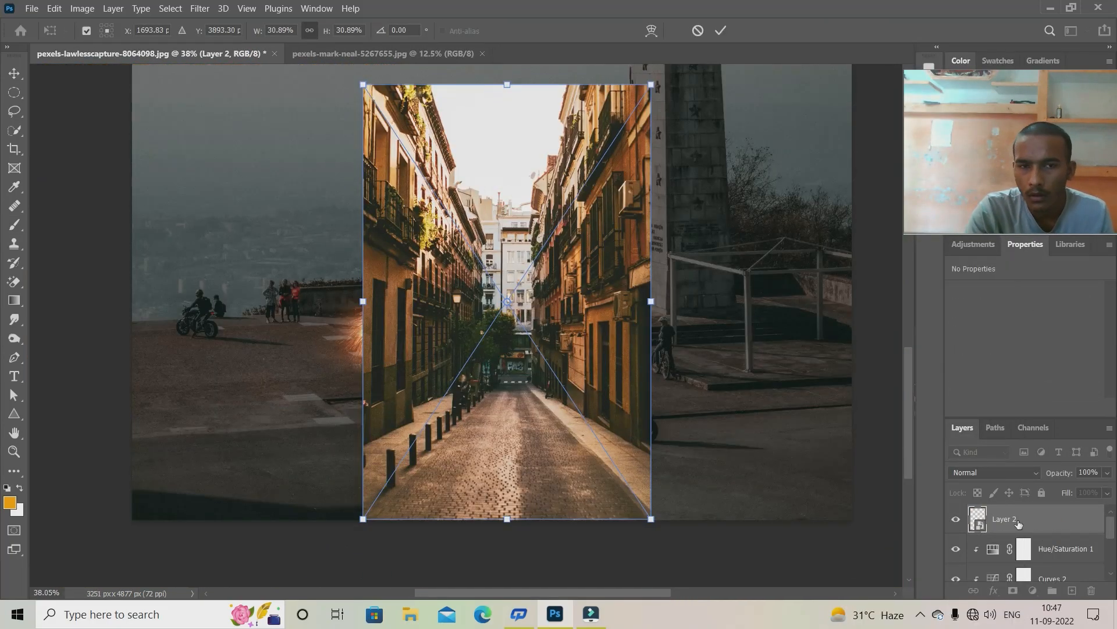
- Move the street layer below the ring's Layer 1 and shrink the image to roughly the ring's width, over the ring
left_click(1013, 592)
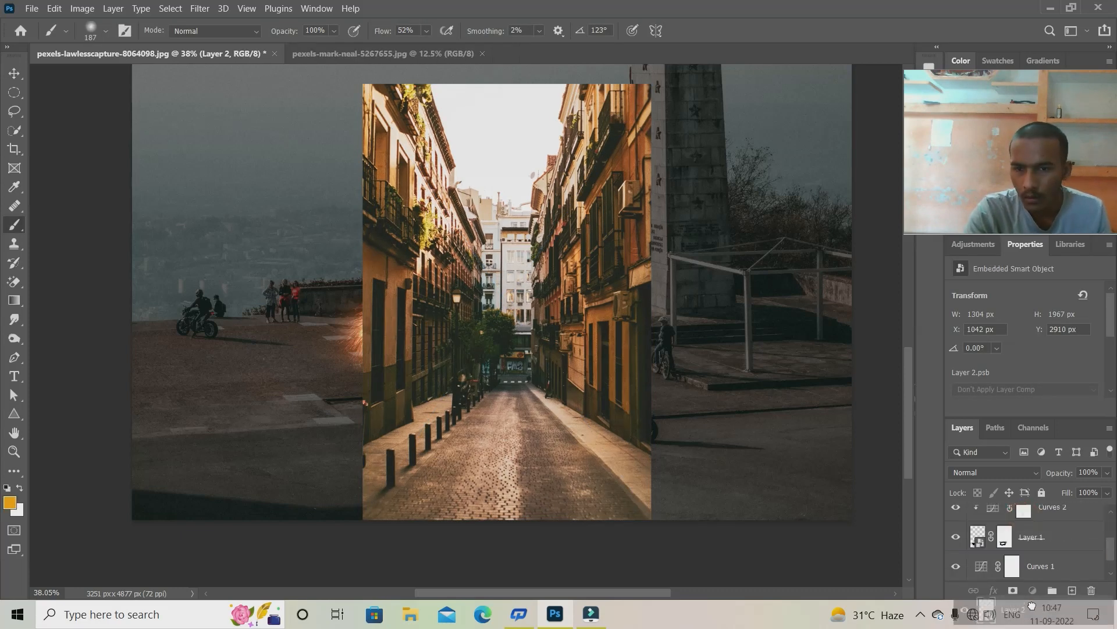
key("ctrl+t")
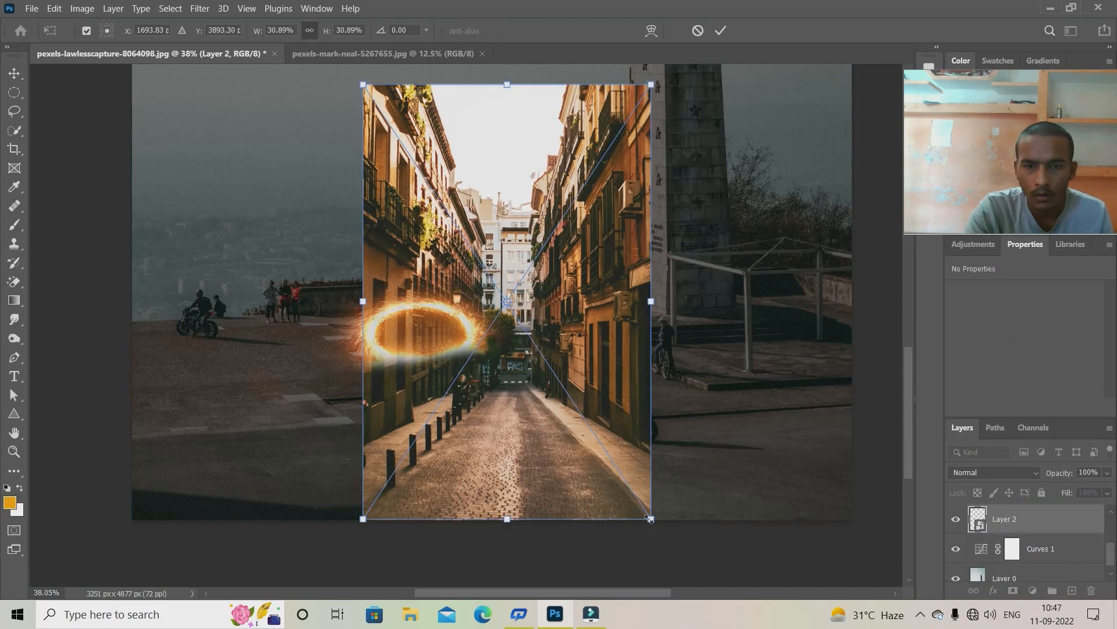
left_click_drag(651, 519, 493, 279)
left_click_drag(424, 225, 426, 352)
- Distort the street image by its corners, narrowing its upper edge to suggest perspective inside the ring
left_click_drag(494, 213, 471, 245)
left_click_drag(470, 246, 462, 265)
left_click_drag(363, 245, 344, 269)
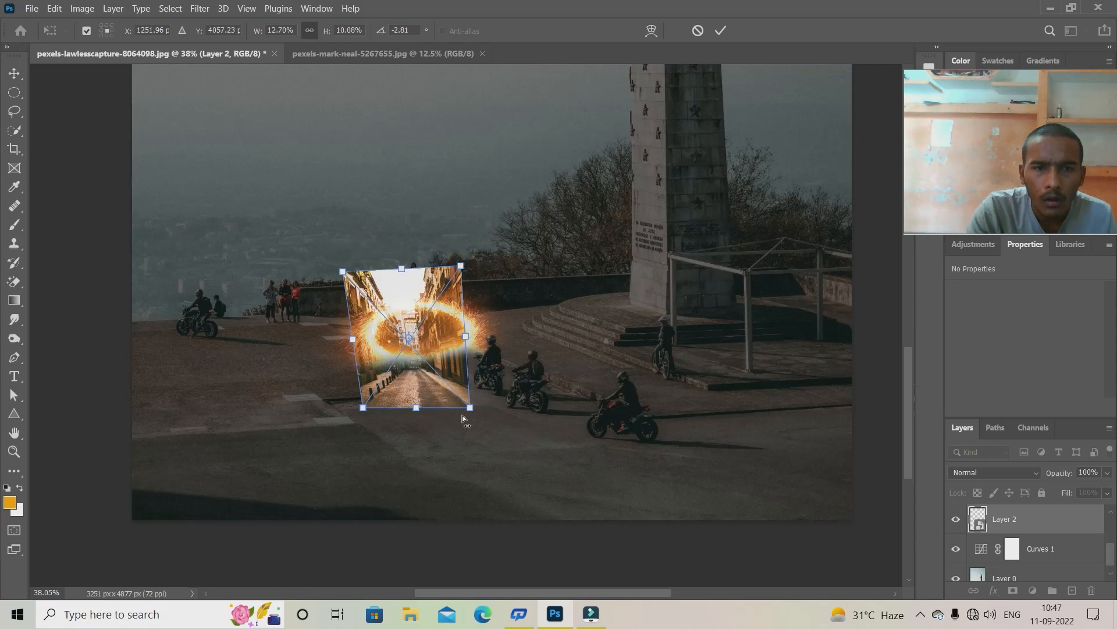
left_click_drag(454, 384, 508, 366)
left_click_drag(464, 252, 487, 252)
left_click_drag(508, 366, 470, 362)
left_click_drag(347, 253, 309, 254)
left_click_drag(487, 252, 429, 250)
left_click_drag(312, 253, 339, 277)
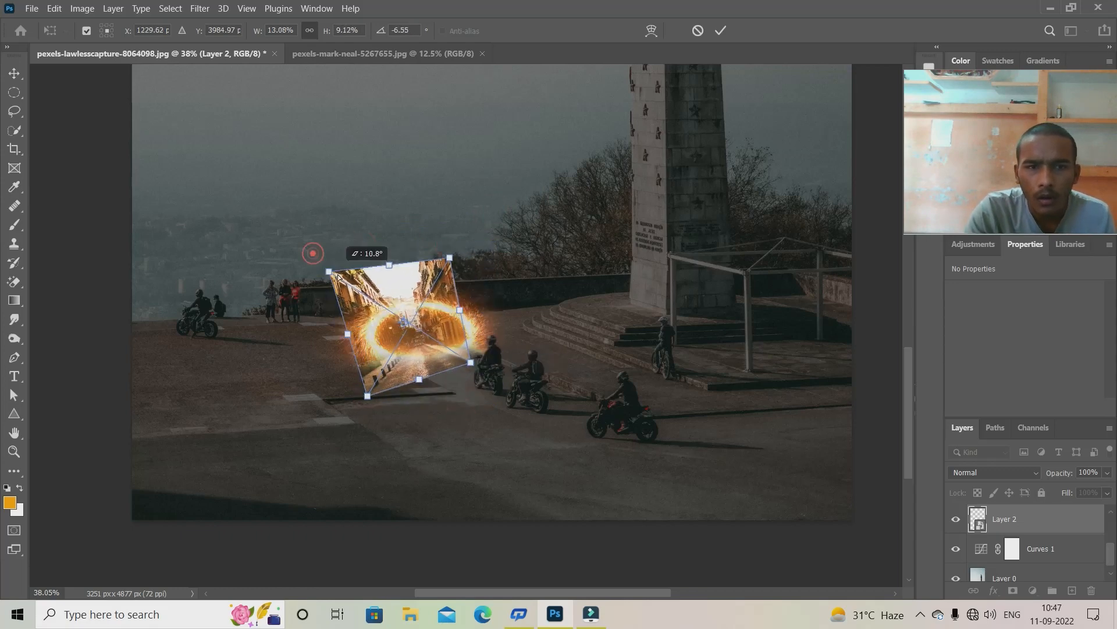
left_click_drag(477, 377, 483, 393)
left_click_drag(342, 277, 389, 284)
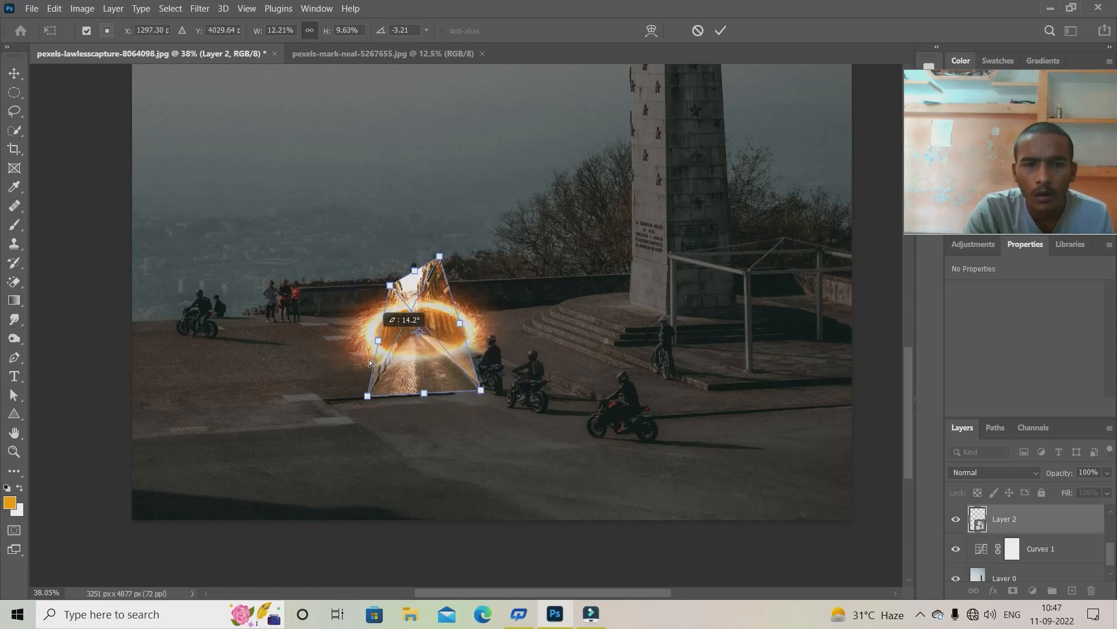
- Reshape the street image's lower corners, shift it within the ring and apply the distortion
left_click_drag(368, 396, 394, 431)
left_click_drag(482, 387, 510, 335)
left_click_drag(440, 255, 446, 281)
left_click_drag(418, 319, 396, 310)
left_click_drag(452, 345, 447, 358)
left_click(475, 402)
scroll(482, 442, "up", 4)
key("ctrl+t")
scroll(440, 234, "down", 2)
left_click_drag(622, 106, 639, 100)
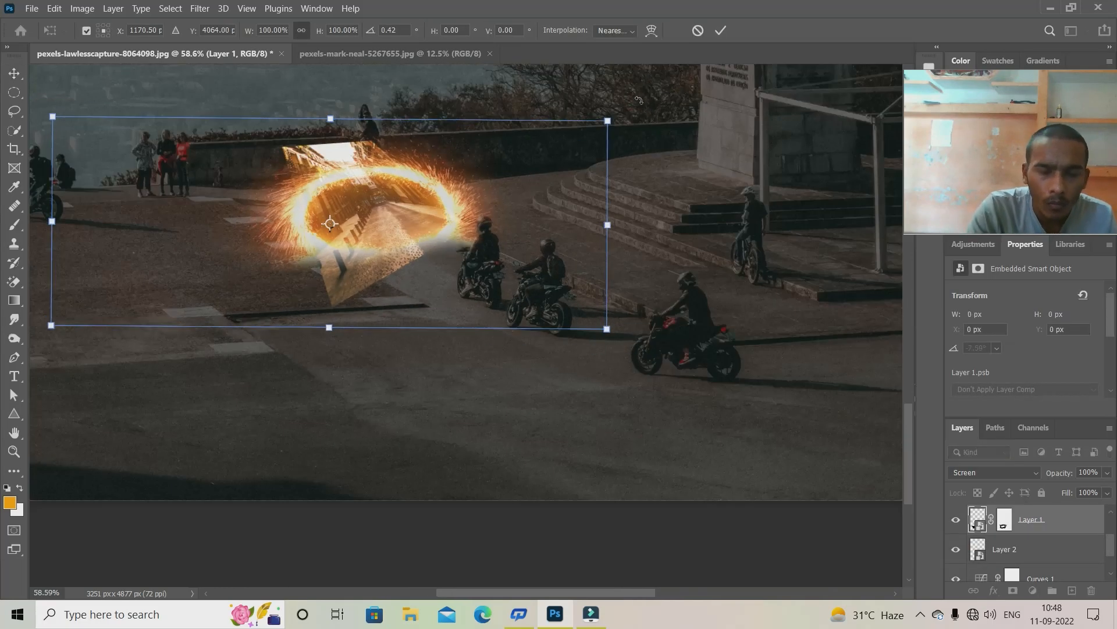
- Rotate Layer 2 so the street sits straighter inside the ring, and apply the transform
left_click(1027, 553)
key("ctrl+t")
left_click_drag(410, 104, 449, 140)
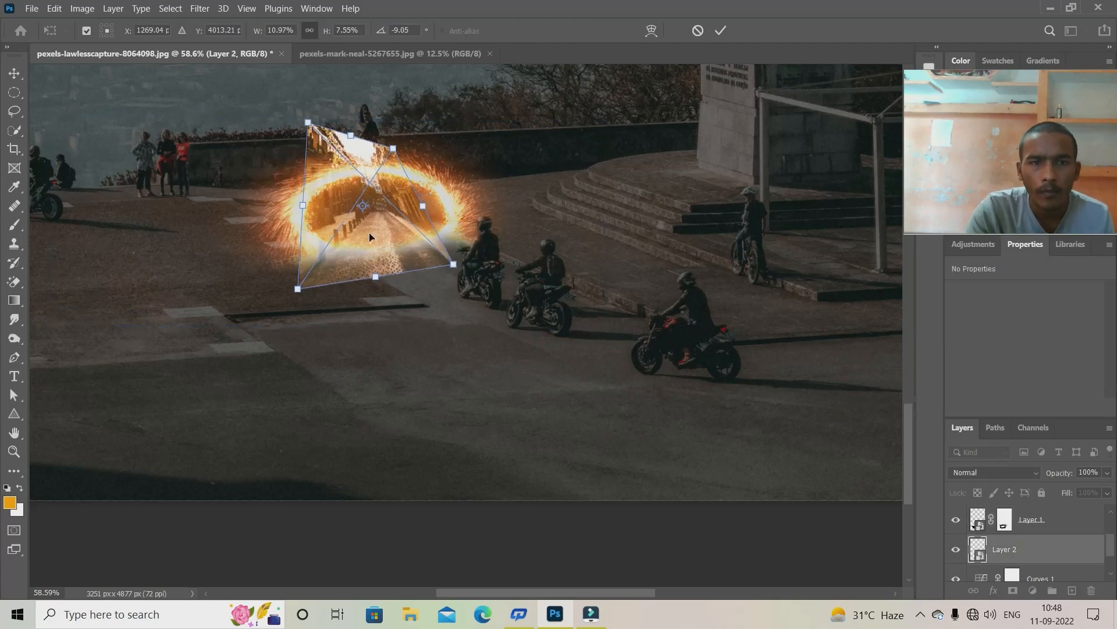
scroll(408, 295, "up", 3)
scroll(408, 297, "up", 1)
key("Return")
- Add a mask to Layer 2 and paint away the street parts outside the ring with a 187 px soft black brush
left_click(1013, 591)
left_click(15, 225)
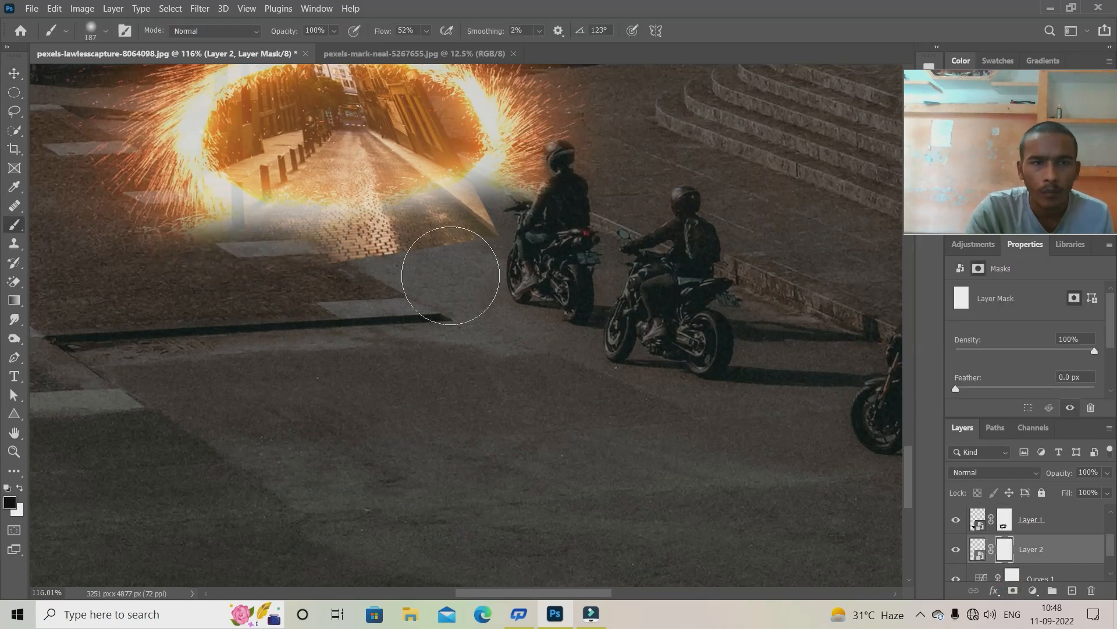
mouse_move(451, 276)
left_mouse_down()
mouse_move(274, 279)
mouse_move(324, 432)
left_mouse_up()
left_click_drag(251, 237, 401, 111)
scroll(465, 411, "up", 3)
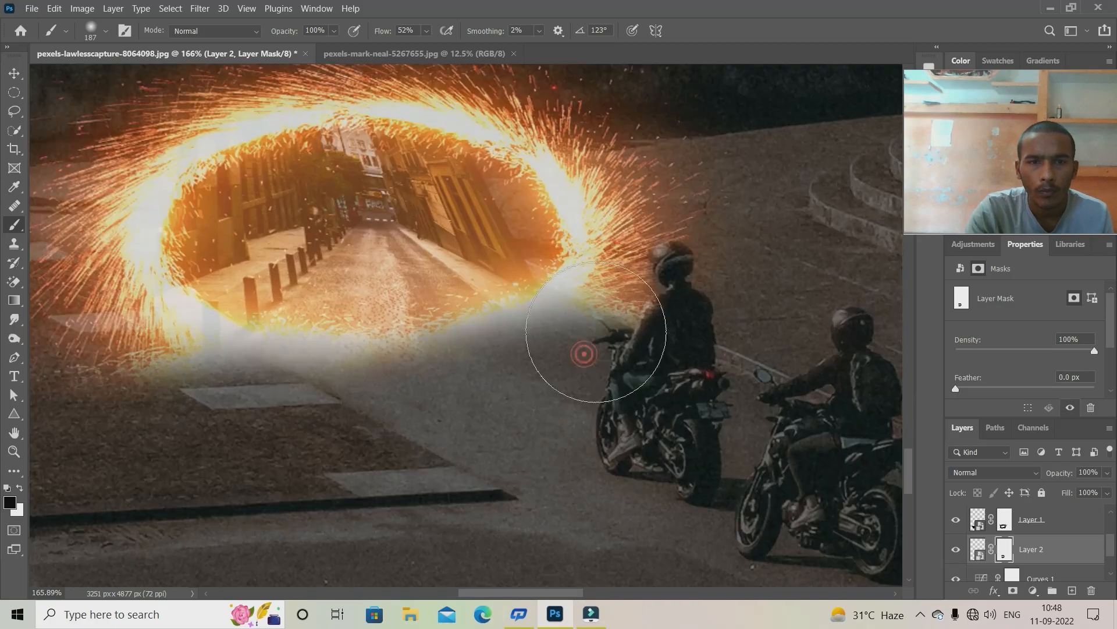
- Examine how the masked street image and the ring's lower edge blend into the pavement
scroll(473, 449, "down", 5)
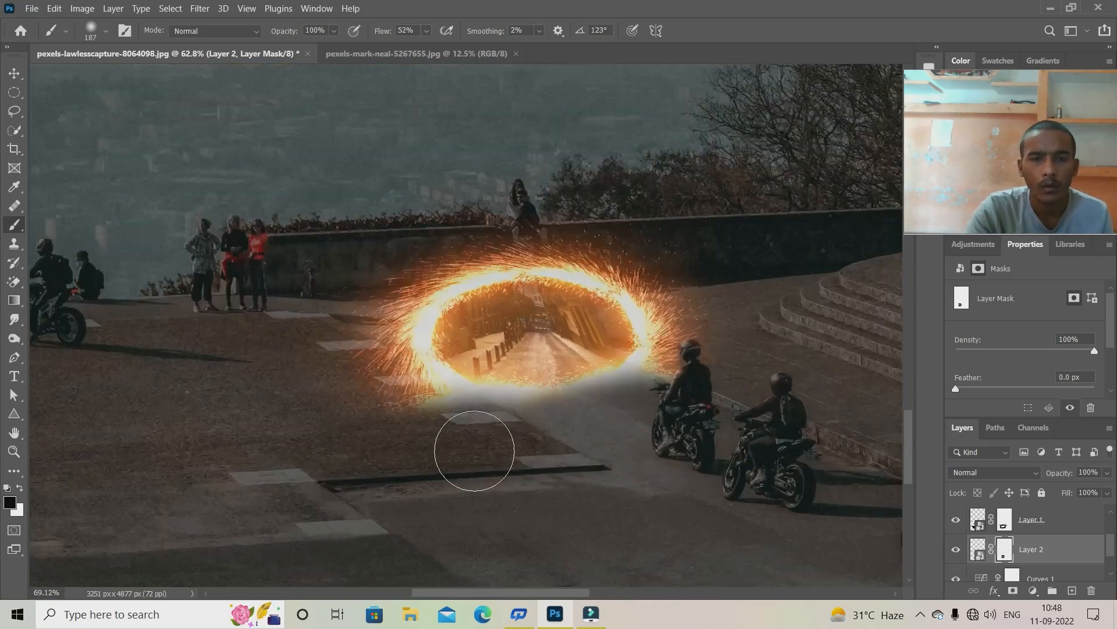
scroll(177, 382, "up", 5)
scroll(320, 437, "down", 5)
scroll(699, 419, "up", 4)
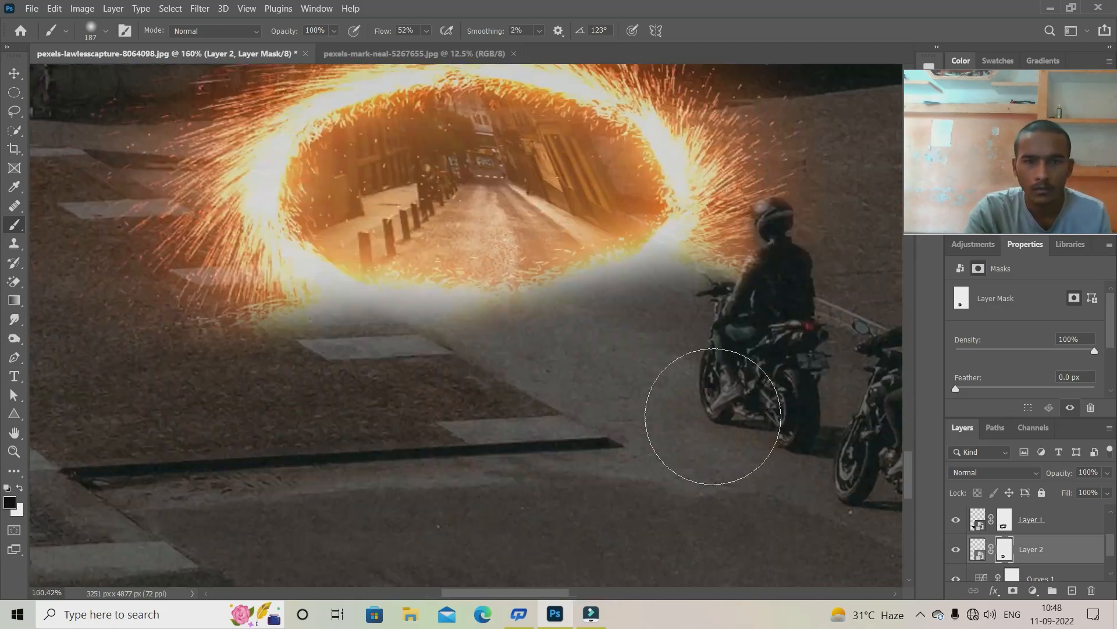
scroll(254, 349, "up", 2)
scroll(723, 331, "down", 2)
left_click(1003, 523)
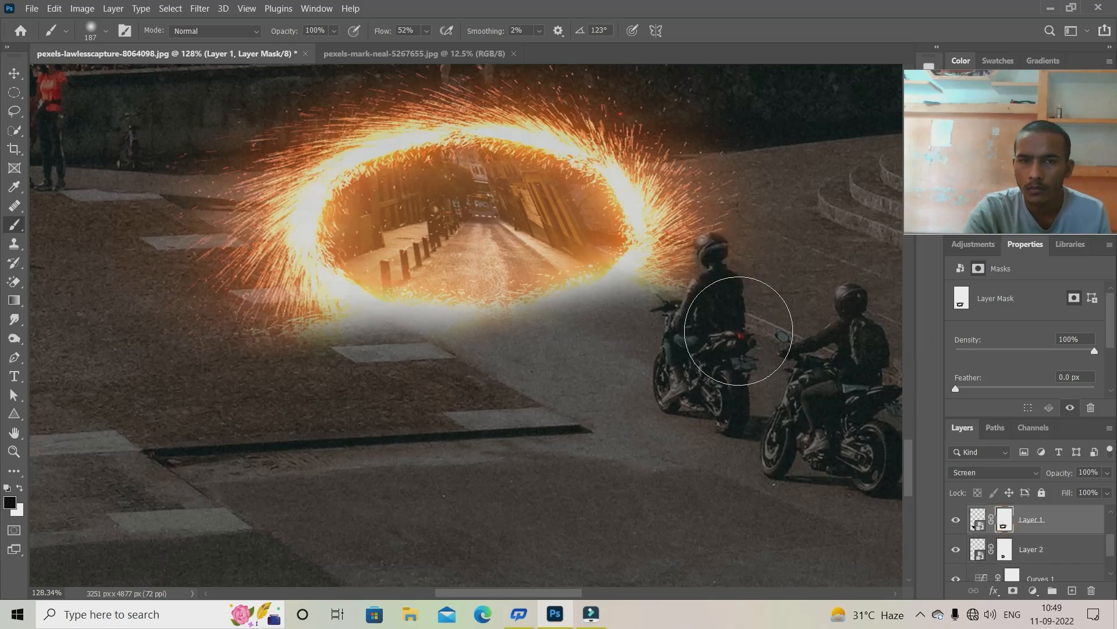
scroll(582, 432, "down", 3)
scroll(294, 337, "up", 3)
scroll(419, 425, "down", 1)
left_click(1033, 590)
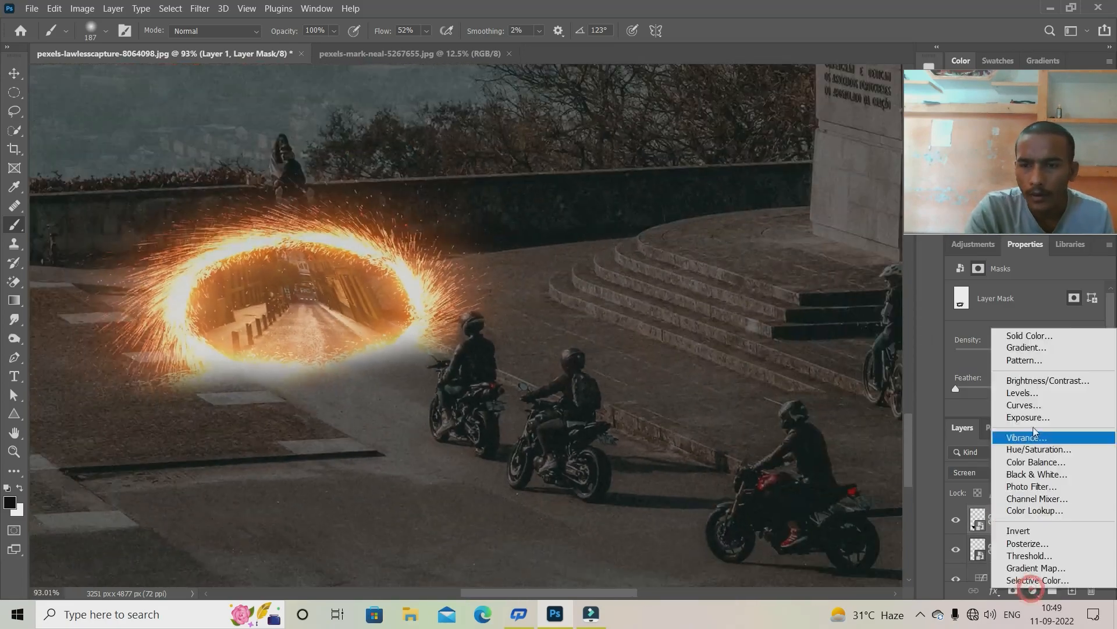
left_click(1026, 336)
left_click(416, 153)
scroll(1069, 531, "up", 2)
left_click(1069, 531)
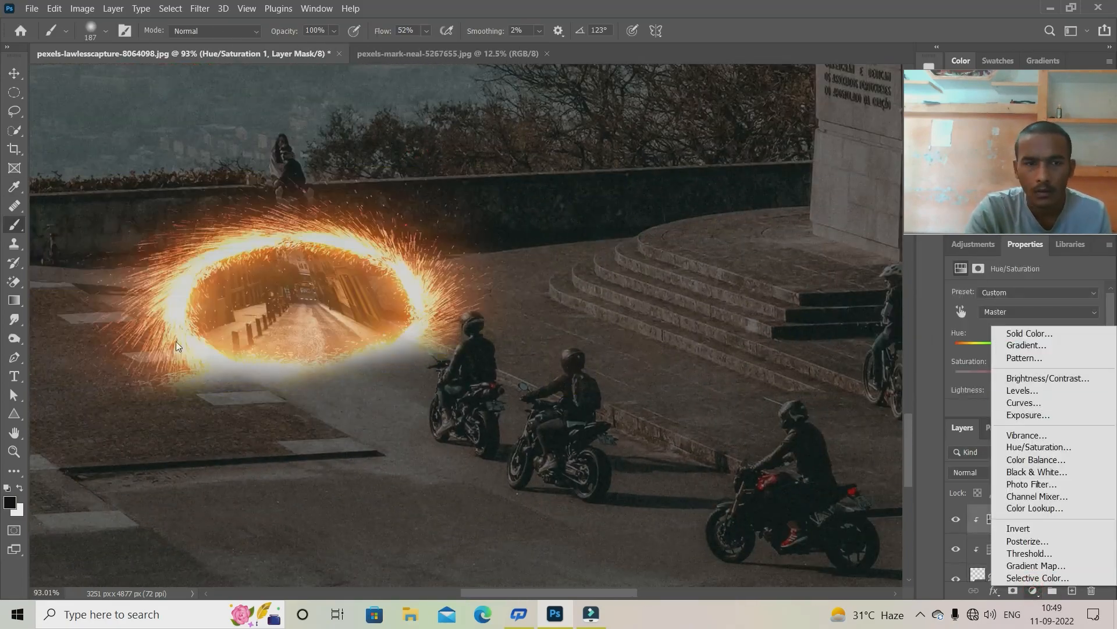
- Sample the ring's pale glow colour with the Eyedropper and reselect the Hue/Saturation 1 adjustment
scroll(466, 327, "down", 4)
scroll(1031, 549, "down", 1)
left_click(1032, 549)
left_click(283, 300)
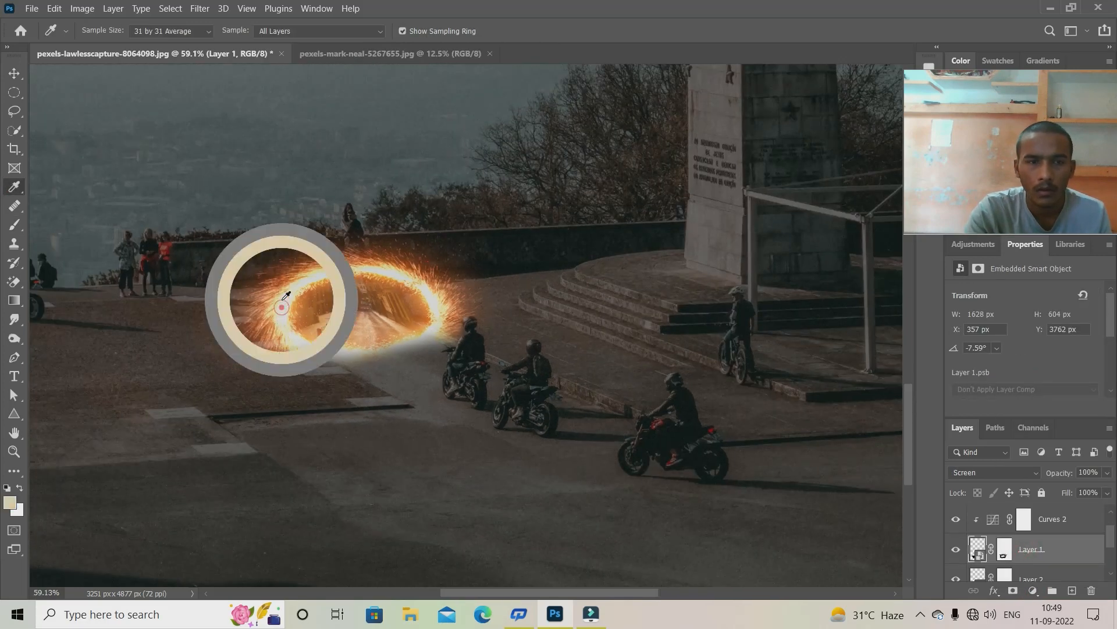
scroll(1042, 547, "up", 1)
left_click(1069, 519)
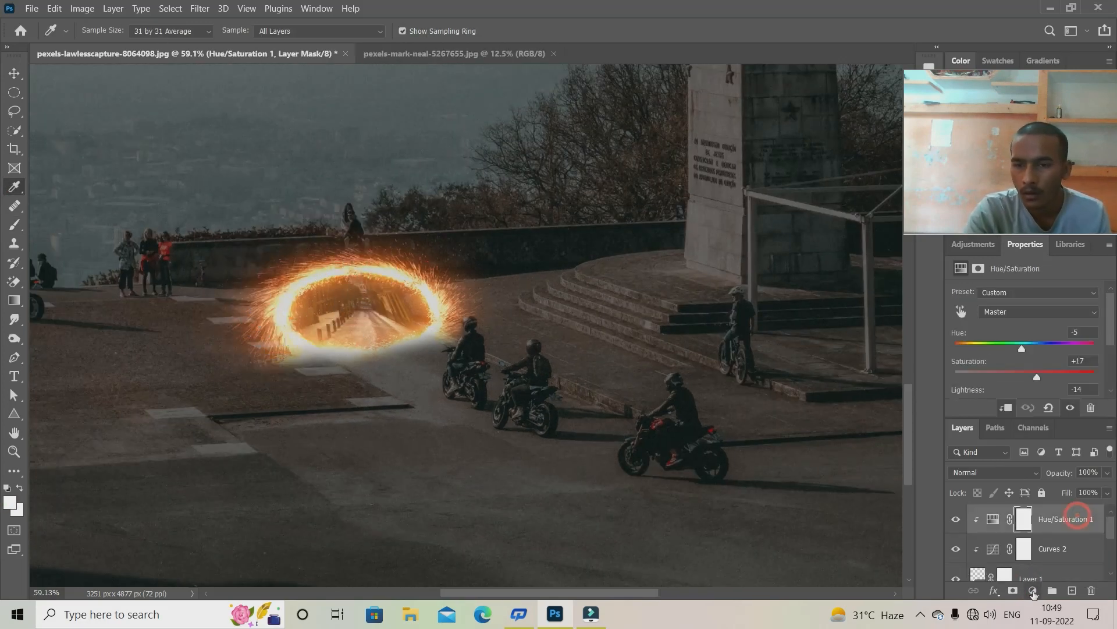
- Add a warm yellow Solid Color fill layer above Hue/Saturation 1, set to Overlay with its mask inverted to black
left_click(1033, 590)
left_click(1027, 336)
left_click(140, 191)
left_click_drag(260, 354, 260, 356)
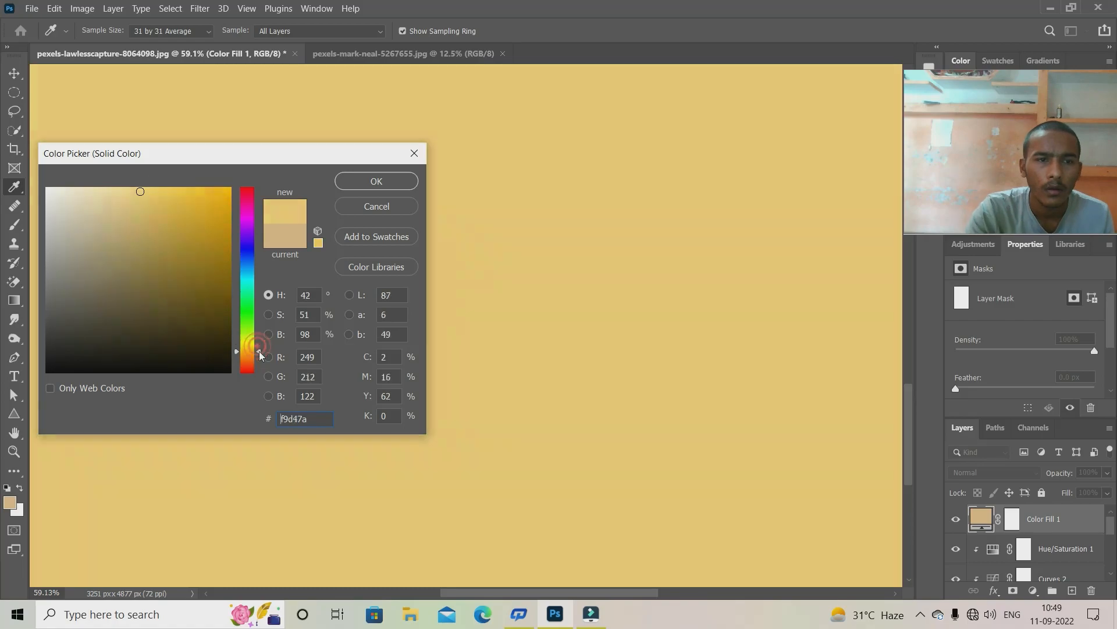
left_click(151, 190)
left_click(376, 181)
left_click(994, 472)
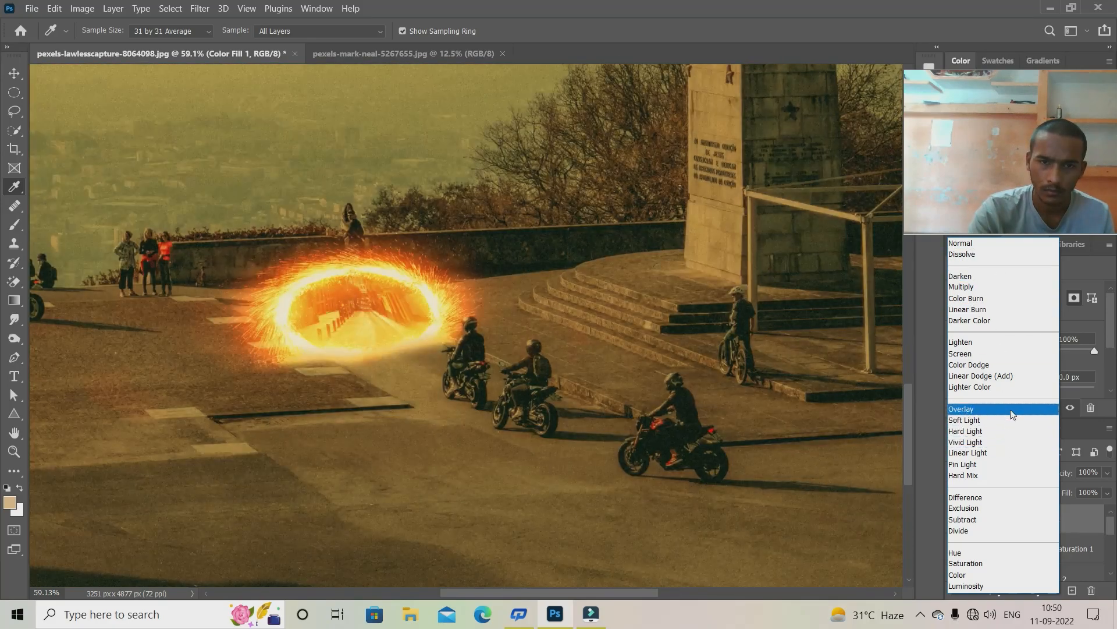
left_click(989, 409)
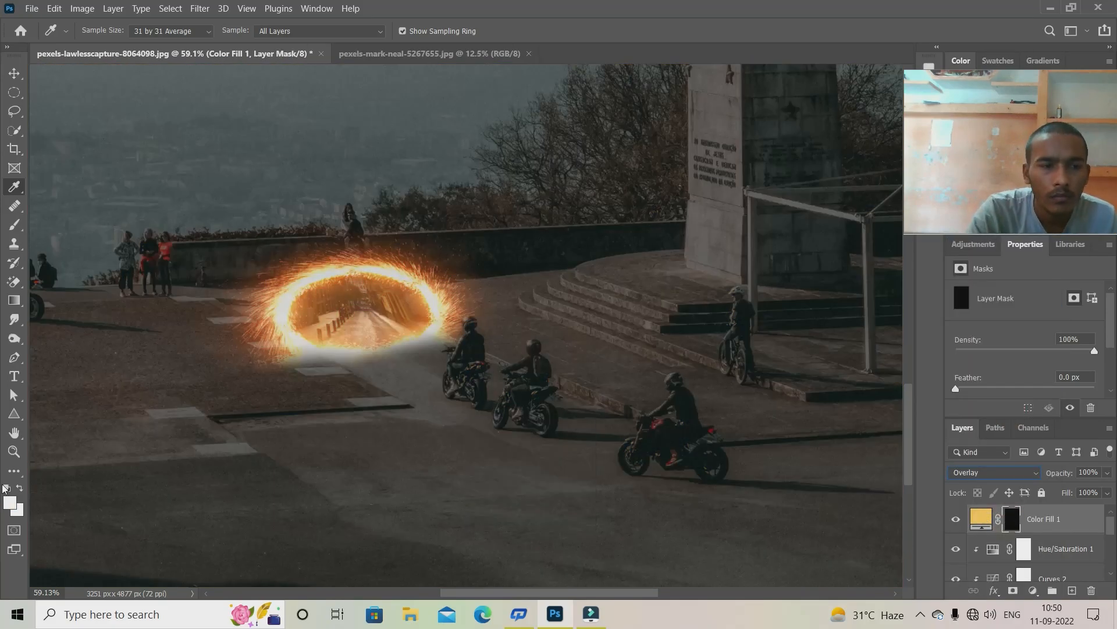
- Paint white on the fill layer's mask with a 23 px brush to light the nearest rider's helmet, neck and arm
scroll(453, 341, "up", 10)
right_click(390, 407)
left_click_drag(508, 373, 484, 373)
left_click_drag(525, 145, 535, 140)
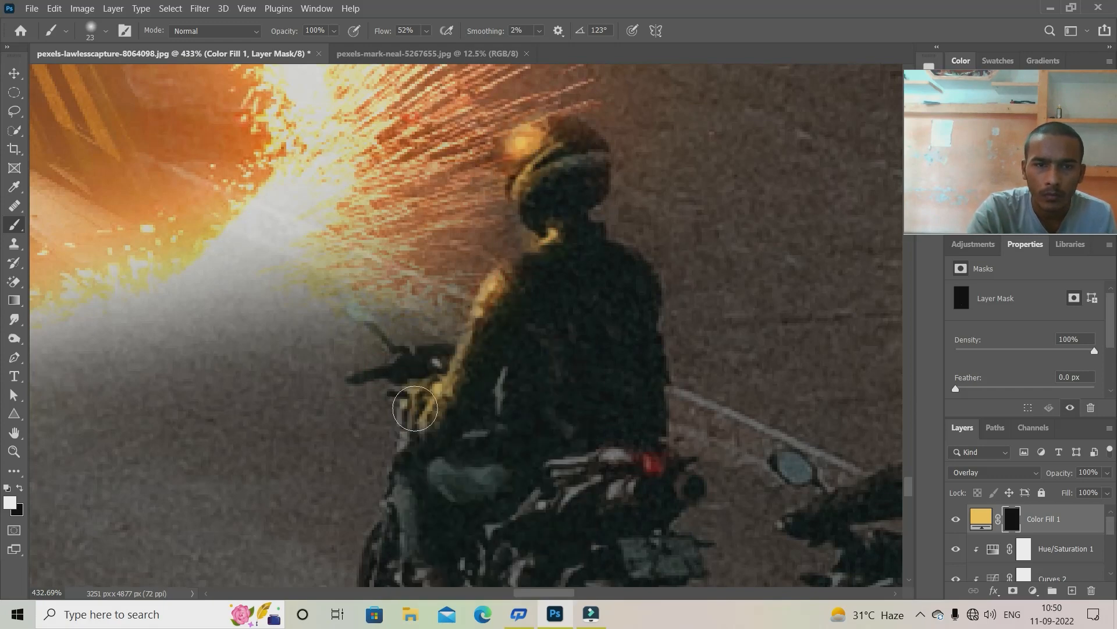
left_click_drag(415, 408, 501, 389)
mouse_move(527, 345)
left_mouse_down()
mouse_move(553, 324)
mouse_move(622, 213)
left_mouse_up()
- Paint the warm light onto the nearest rider's legs and the motorcycle's frame, wheels and tail
left_click_drag(498, 358, 538, 509)
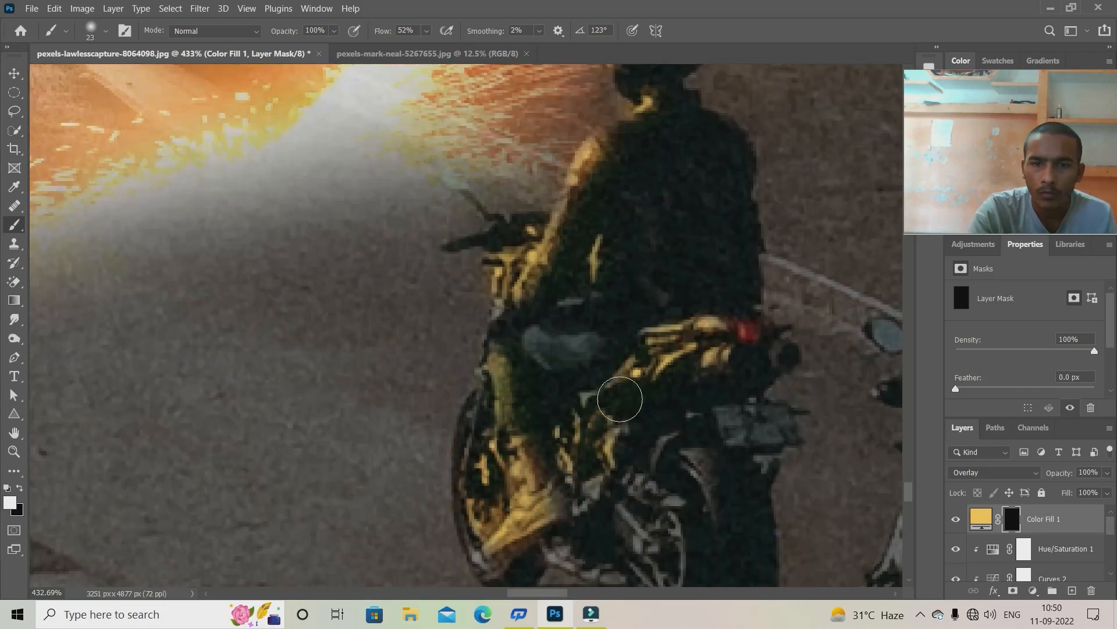
left_click_drag(620, 399, 596, 465)
left_click_drag(631, 487, 621, 366)
left_click_drag(621, 366, 658, 453)
left_click_drag(549, 406, 478, 437)
left_click_drag(468, 218, 488, 314)
left_click_drag(489, 315, 639, 327)
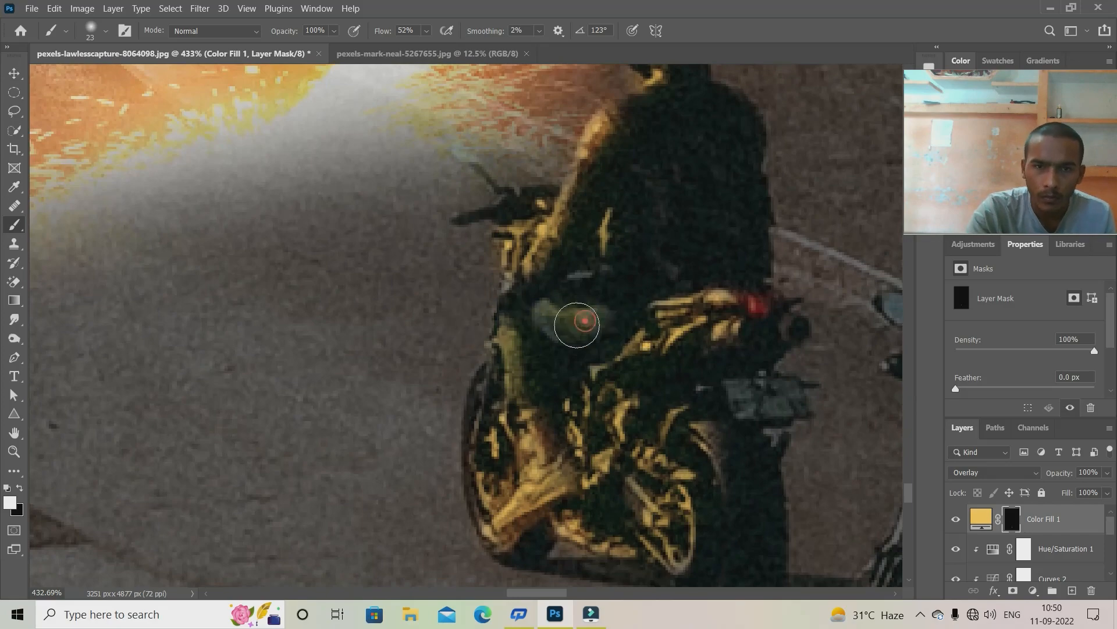
- Paint the warm light onto the second rider's jacket, shoes and motorcycle, including both wheels
scroll(639, 289, "down", 5)
scroll(815, 381, "up", 3)
left_click_drag(814, 381, 508, 348)
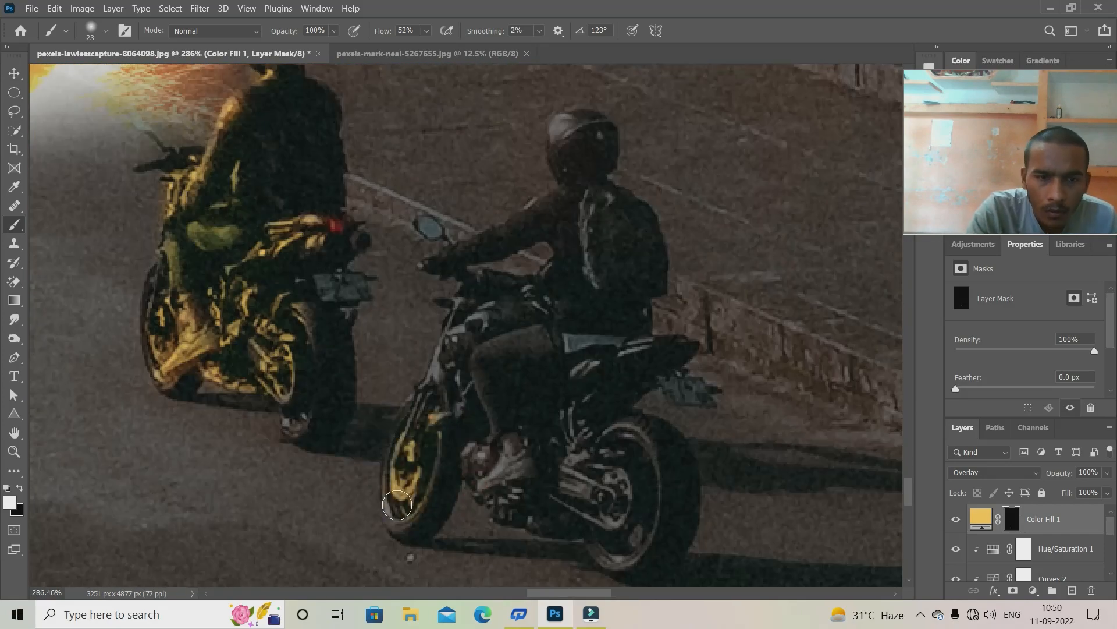
scroll(452, 350, "up", 2)
left_click_drag(465, 273, 420, 377)
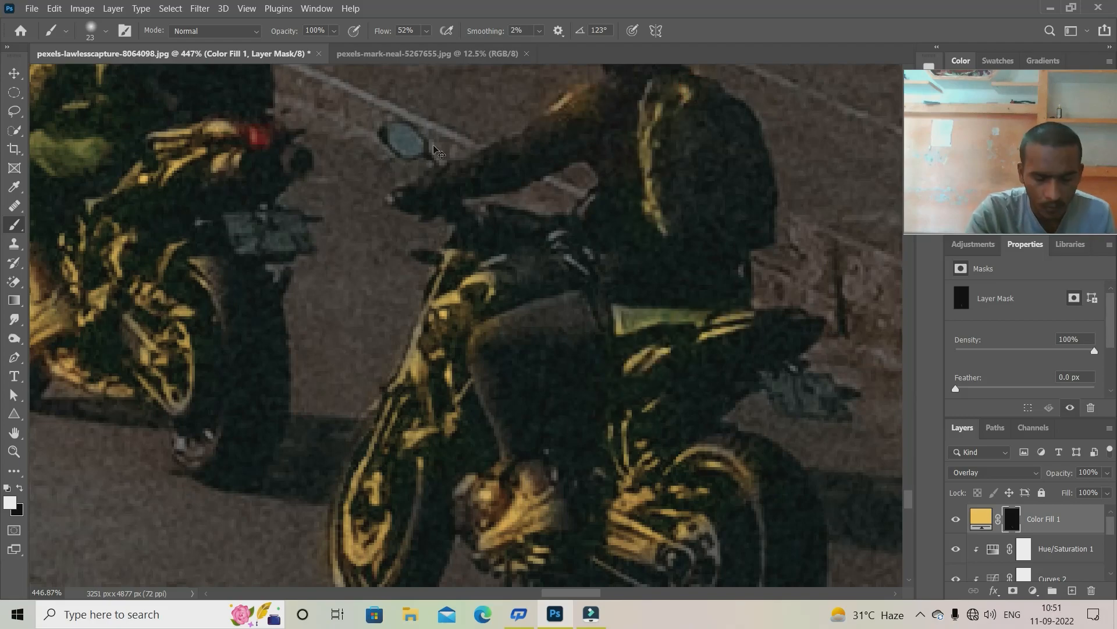
left_click_drag(571, 260, 505, 269)
left_click_drag(696, 524, 665, 410)
left_click_drag(665, 409, 675, 438)
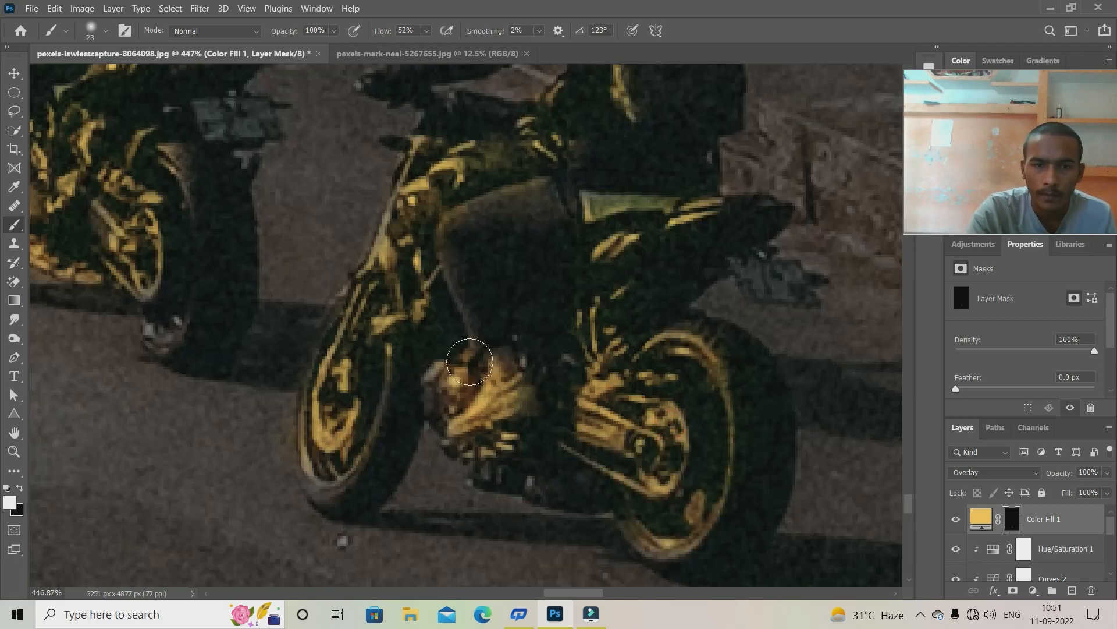
left_click_drag(470, 362, 444, 375)
- Extend the painted warm light over the helmets of the two riders closest to the portal
scroll(564, 362, "down", 7)
scroll(704, 477, "up", 1)
mouse_move(704, 477)
left_mouse_down()
mouse_move(571, 302)
mouse_move(606, 524)
left_mouse_up()
scroll(448, 344, "up", 4)
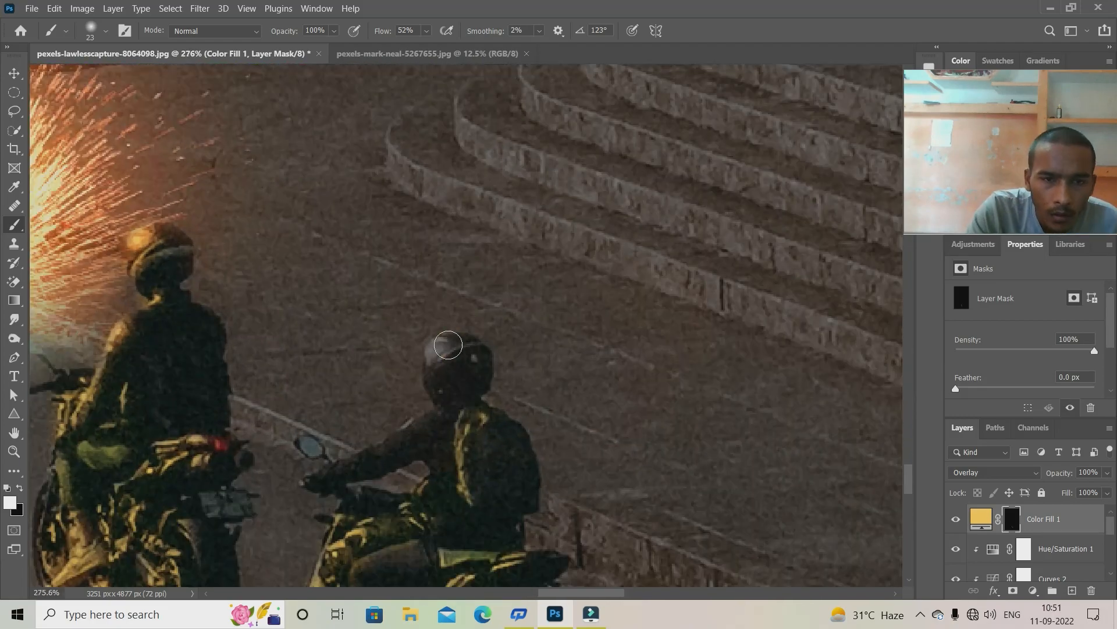
scroll(317, 490, "down", 4)
scroll(647, 379, "up", 4)
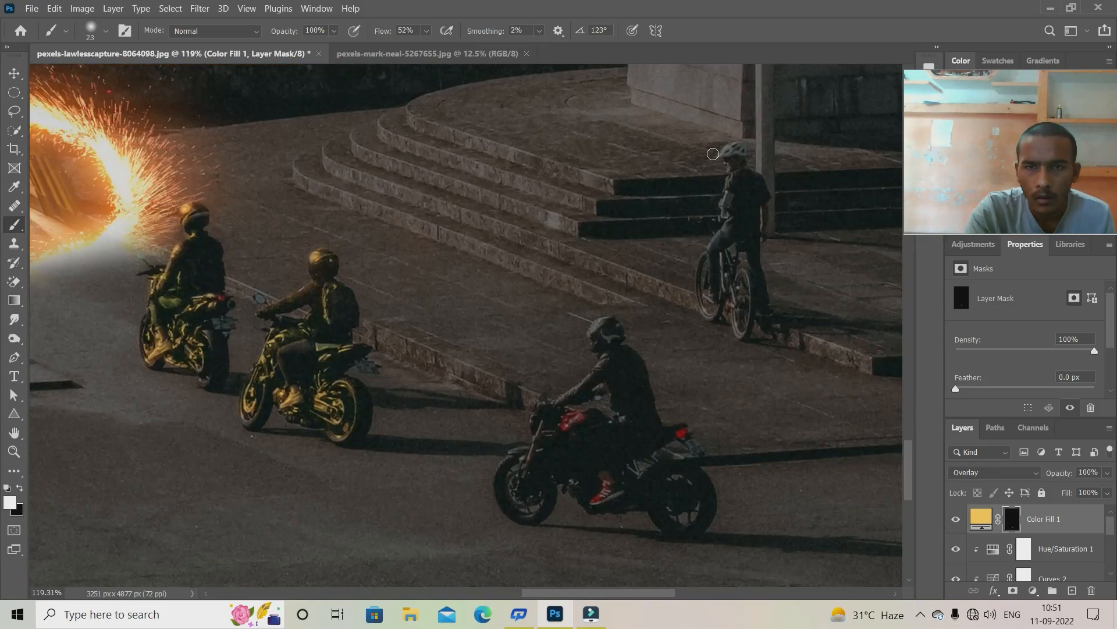
- Paint the warm light onto the portal-facing side of the cyclist and the bicycle beside the steps
left_click_drag(640, 346, 672, 346)
scroll(657, 375, "up", 2)
left_click_drag(657, 376, 643, 262)
mouse_move(639, 296)
left_mouse_down()
mouse_move(630, 476)
mouse_move(678, 345)
left_mouse_up()
left_click_drag(663, 355, 621, 394)
scroll(668, 518, "down", 3)
left_click_drag(708, 361, 711, 524)
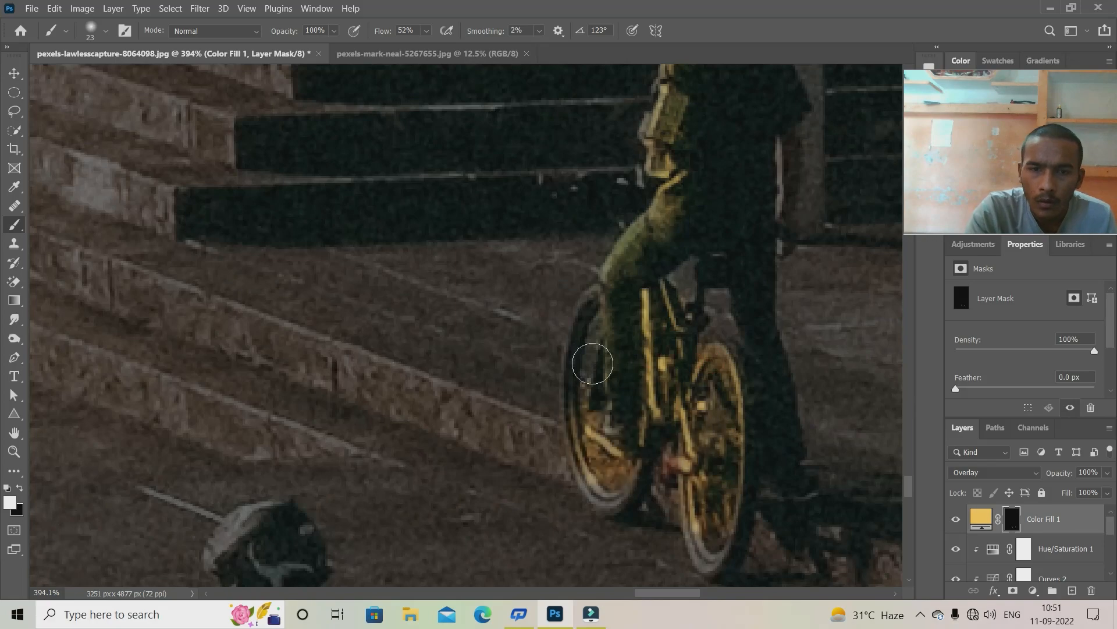
- Paint the warm light onto the faces, hands and upper clothing of the three people standing near the wall
scroll(724, 246, "down", 6)
left_click_drag(128, 247, 716, 451)
left_click_drag(140, 424, 476, 445)
scroll(369, 331, "up", 1)
scroll(369, 330, "up", 3)
left_click(434, 262)
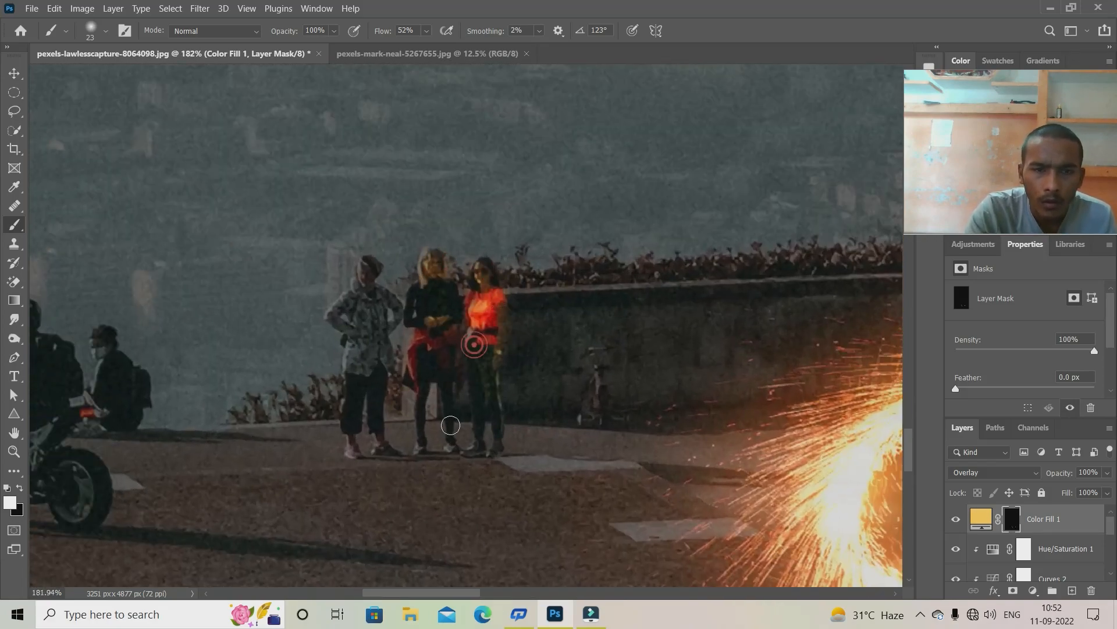
scroll(383, 275, "up", 7)
left_click_drag(331, 305, 369, 193)
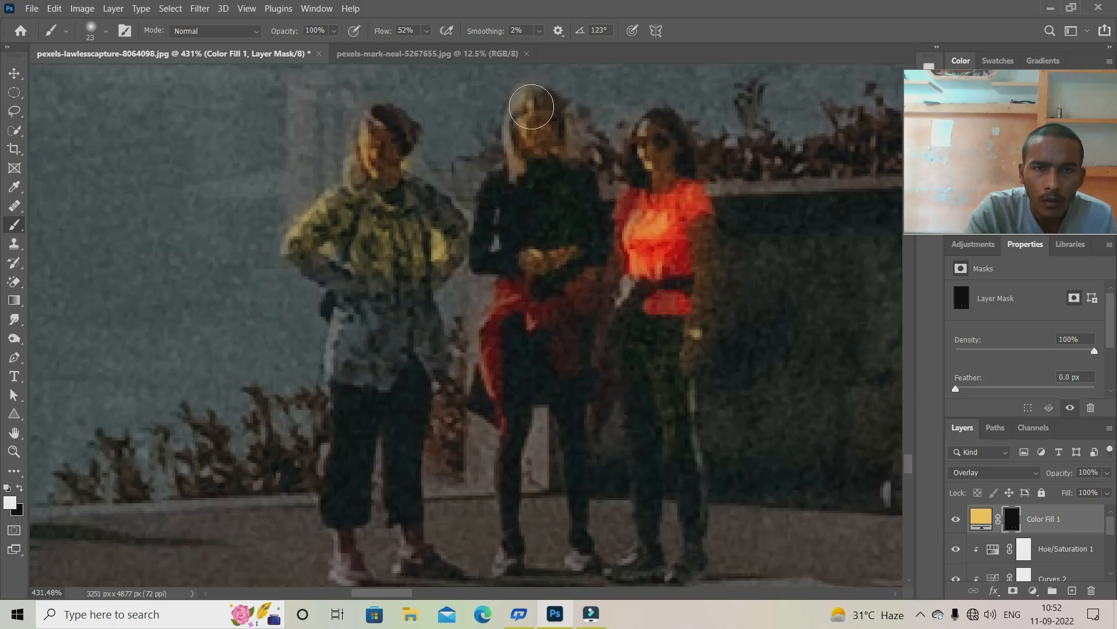
left_click_drag(384, 398, 398, 264)
- Reduce the brush size to 12 px and paint the warm light onto the three standing people's shoes
right_click(399, 272)
left_click_drag(487, 319, 484, 318)
left_click_drag(645, 418, 639, 428)
left_click_drag(707, 425, 692, 438)
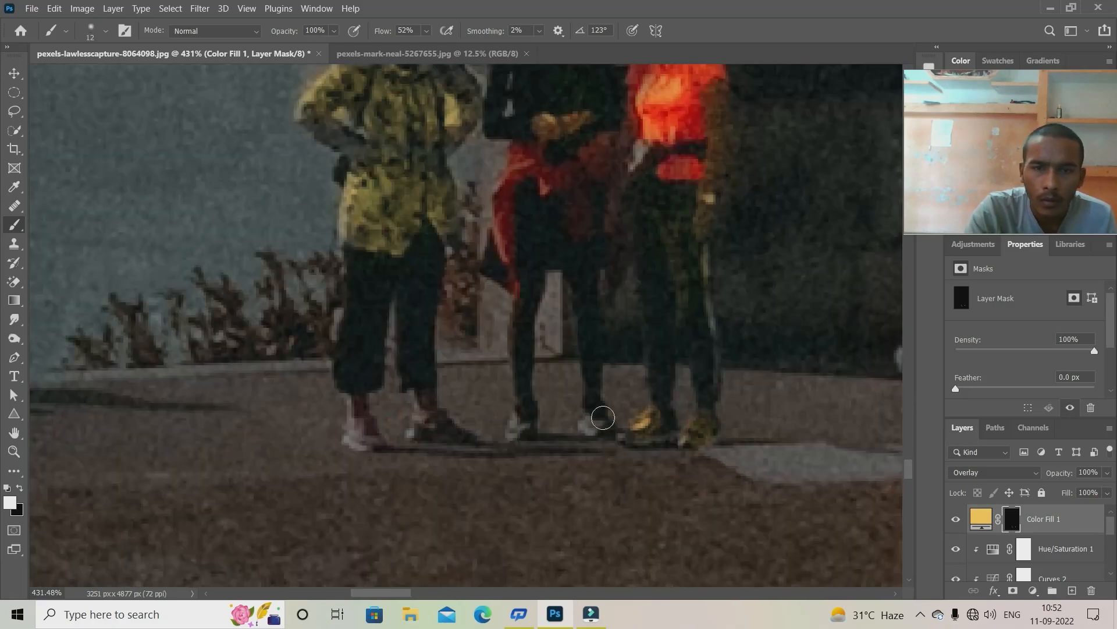
- Paint the warm light onto the faces and clothing of the couple sitting on the wall behind the portal
scroll(672, 252, "down", 7)
left_click_drag(735, 285, 237, 329)
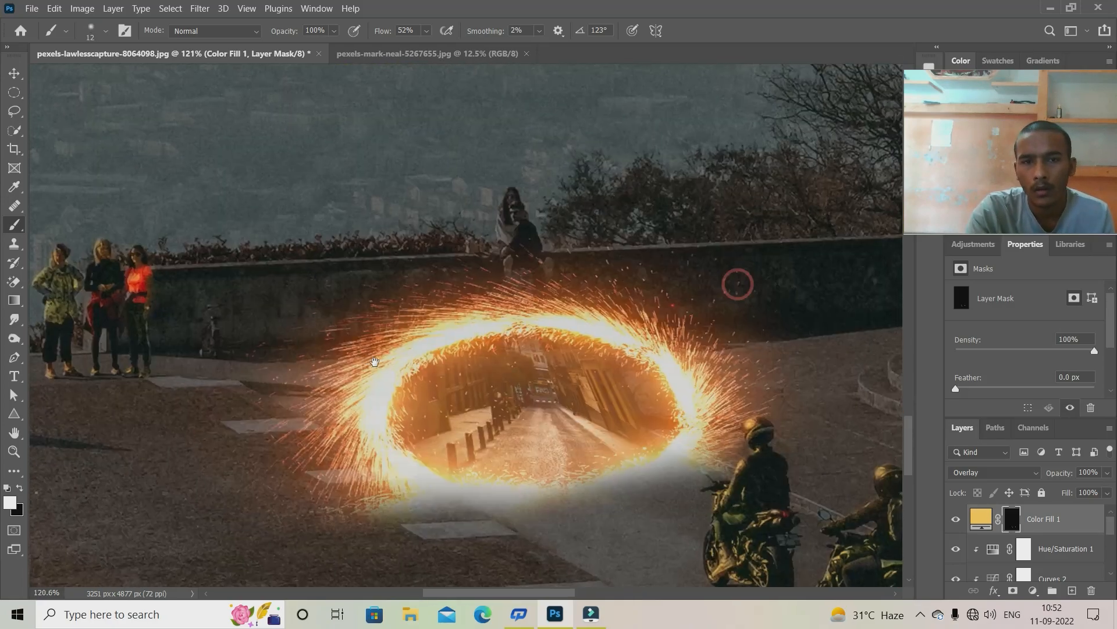
scroll(521, 250, "up", 14)
mouse_move(492, 285)
left_mouse_down()
mouse_move(475, 502)
mouse_move(499, 598)
left_mouse_up()
left_click_drag(515, 361, 488, 178)
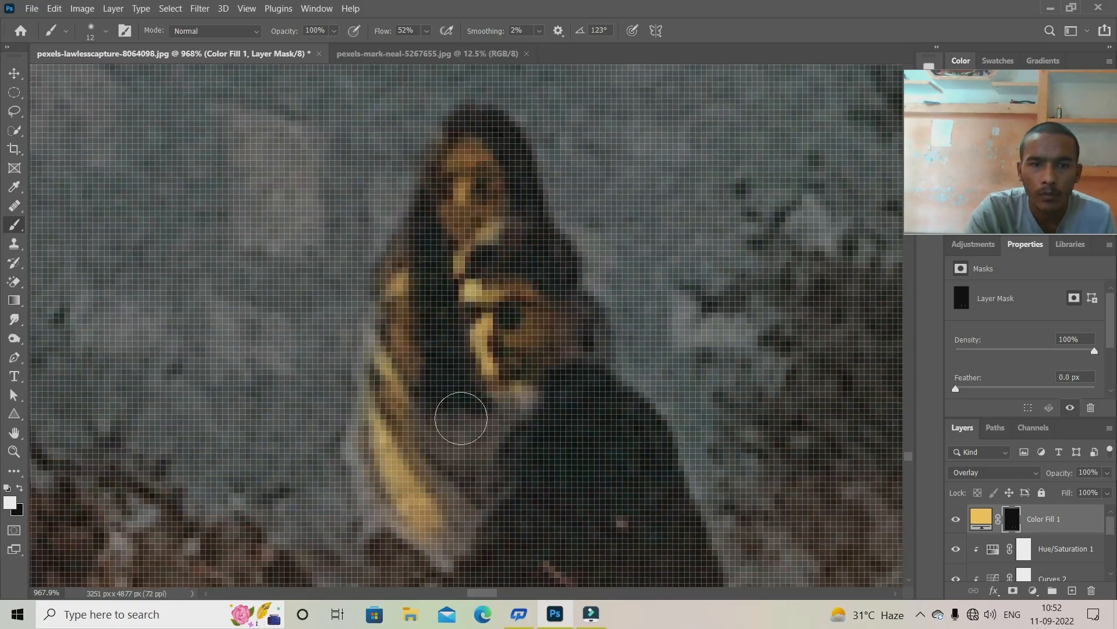
left_click_drag(386, 406, 456, 532)
left_click_drag(492, 529, 460, 156)
- Paint the warm light onto the third rider's helmet and arm and the front of the red motorcycle
scroll(633, 191, "down", 12)
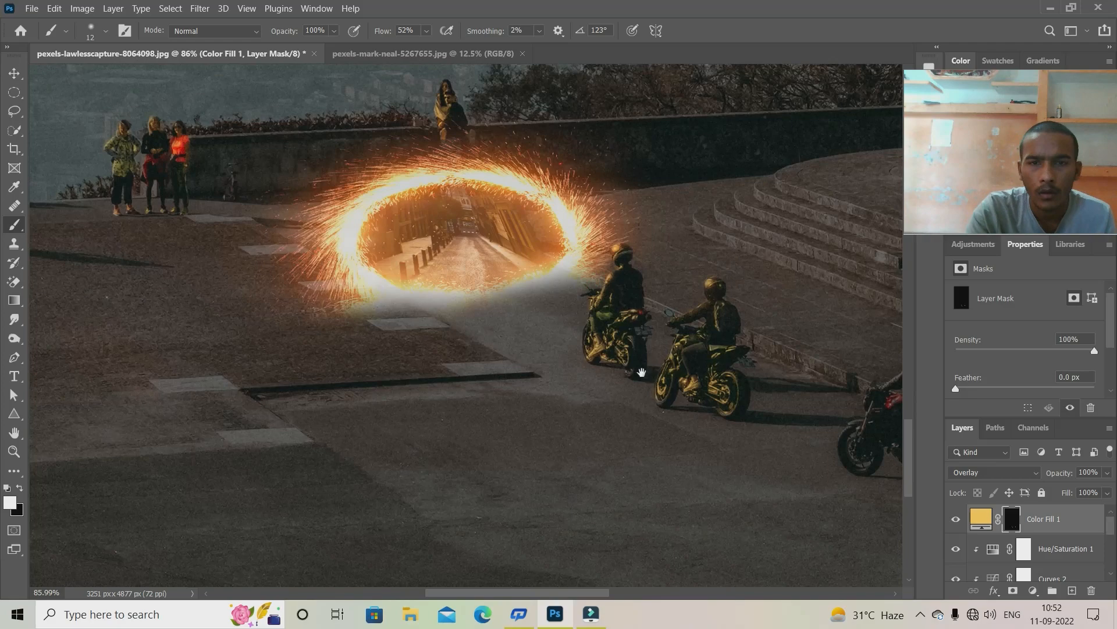
left_click_drag(641, 372, 336, 408)
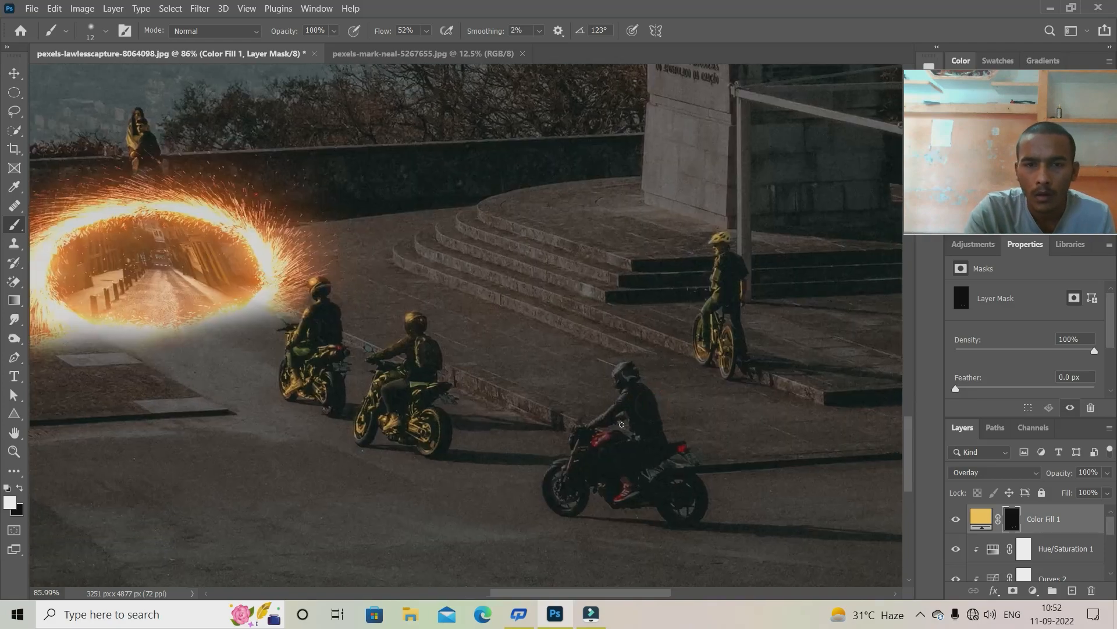
scroll(616, 389, "up", 5)
left_click_drag(615, 389, 612, 236)
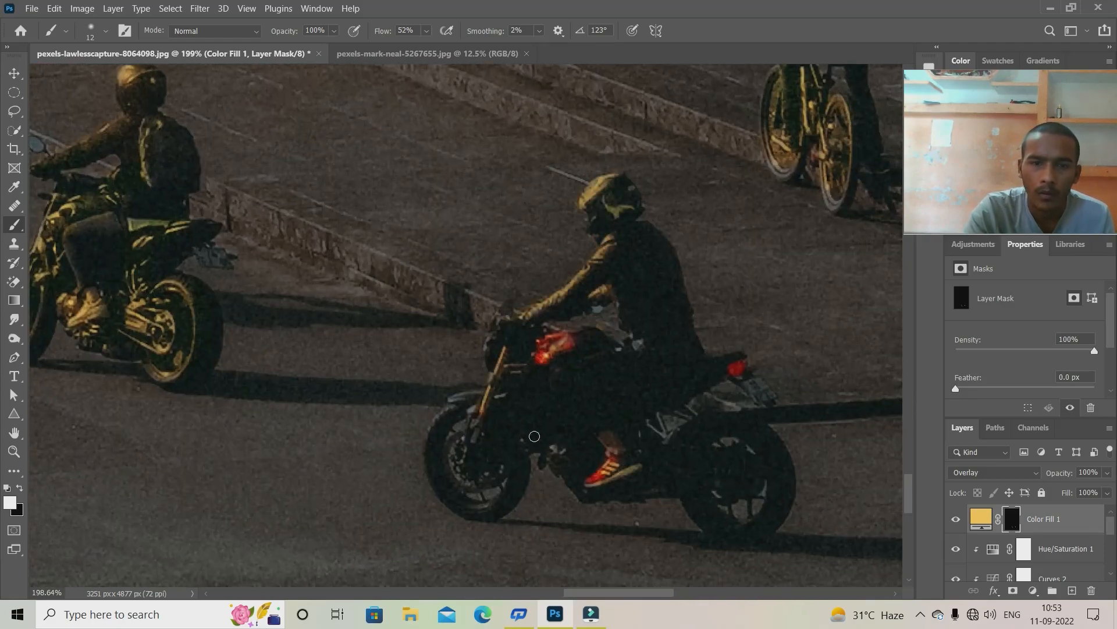
- Paint the warm light onto the distant motorcycle's rear and the portal-facing edge of the seated person with the backpack
scroll(554, 467, "down", 6)
left_click_drag(554, 467, 557, 534)
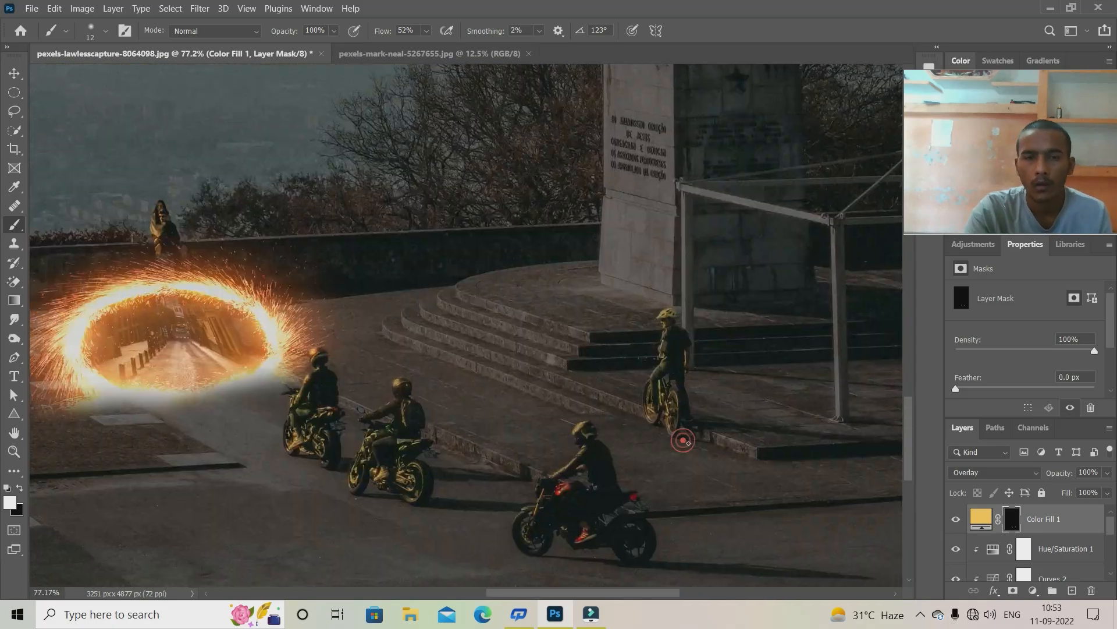
scroll(433, 351, "up", 3)
left_click_drag(434, 351, 604, 372)
scroll(603, 372, "down", 3)
left_click_drag(133, 373, 305, 208)
scroll(305, 330, "up", 2)
left_click_drag(252, 242, 205, 264)
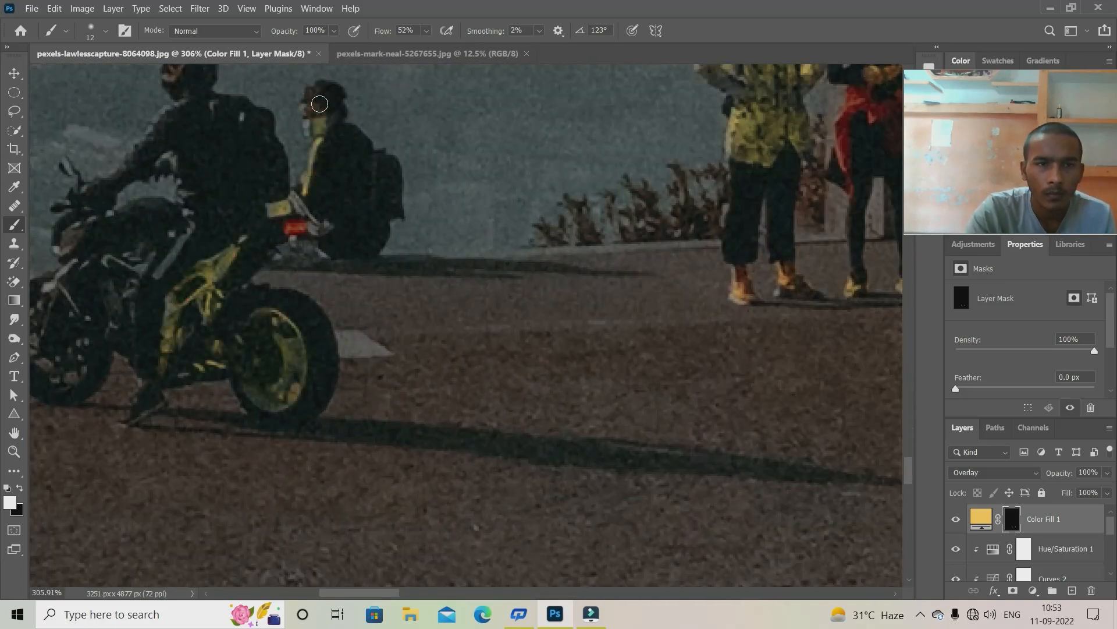
scroll(193, 129, "up", 3)
scroll(140, 330, "down", 3)
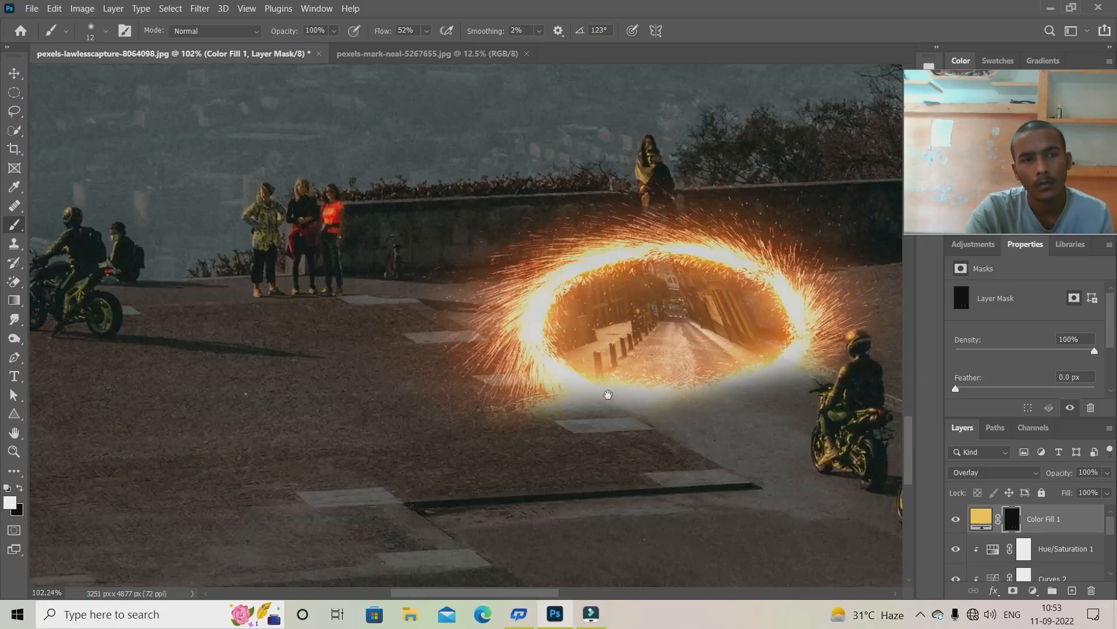
left_click_drag(606, 394, 521, 382)
scroll(522, 389, "up", 3)
scroll(525, 396, "down", 4)
scroll(525, 396, "down", 2)
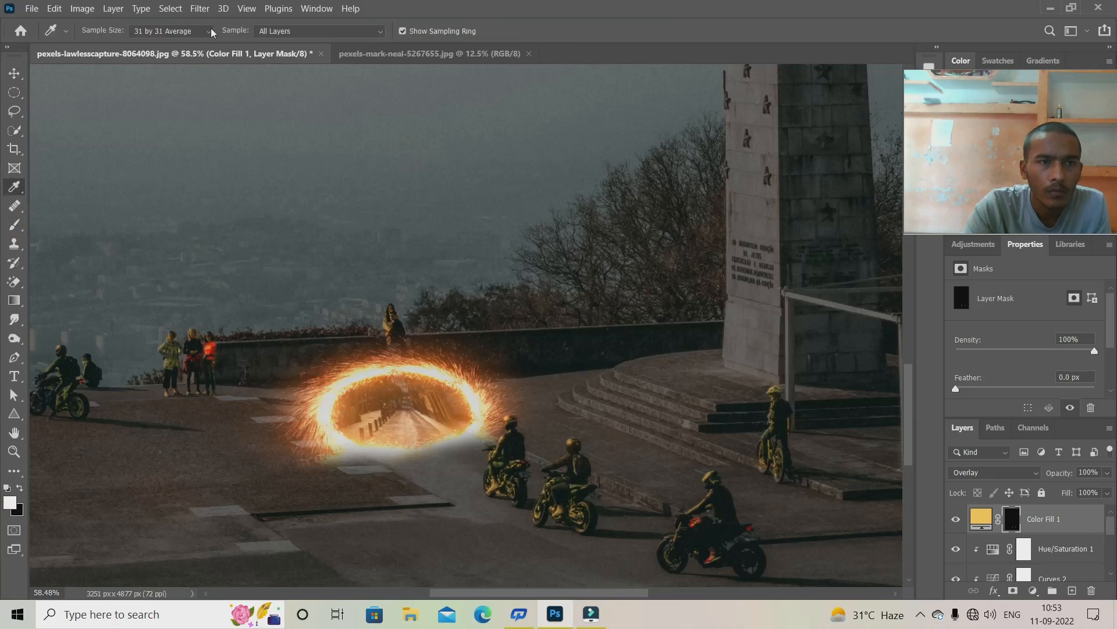
- Set the eyedropper sample size to 3 by 3 Average and sample a pale yellow from the portal's glowing ring
left_click(211, 33)
left_click(158, 55)
left_click(367, 373)
scroll(1030, 541, "down", 4)
left_click(1031, 519)
left_click(362, 374)
left_click(977, 515)
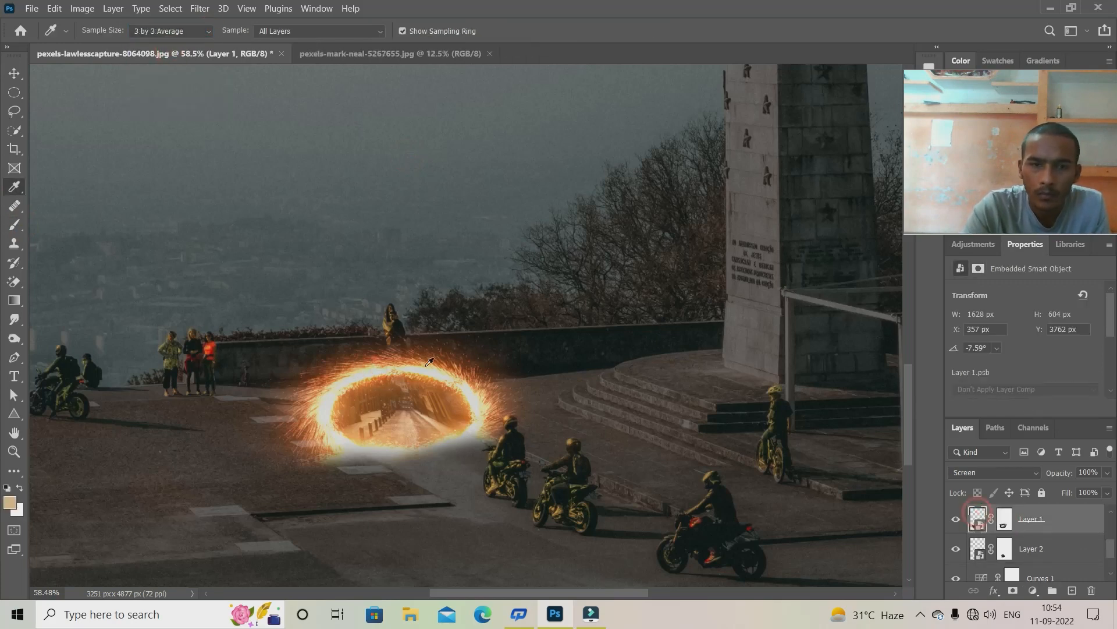
left_click_drag(426, 366, 373, 367)
- Add a pale yellow solid color fill above Color Fill 1, set it to Overlay and invert its mask to black
scroll(1054, 518, "up", 4)
left_click(1054, 517)
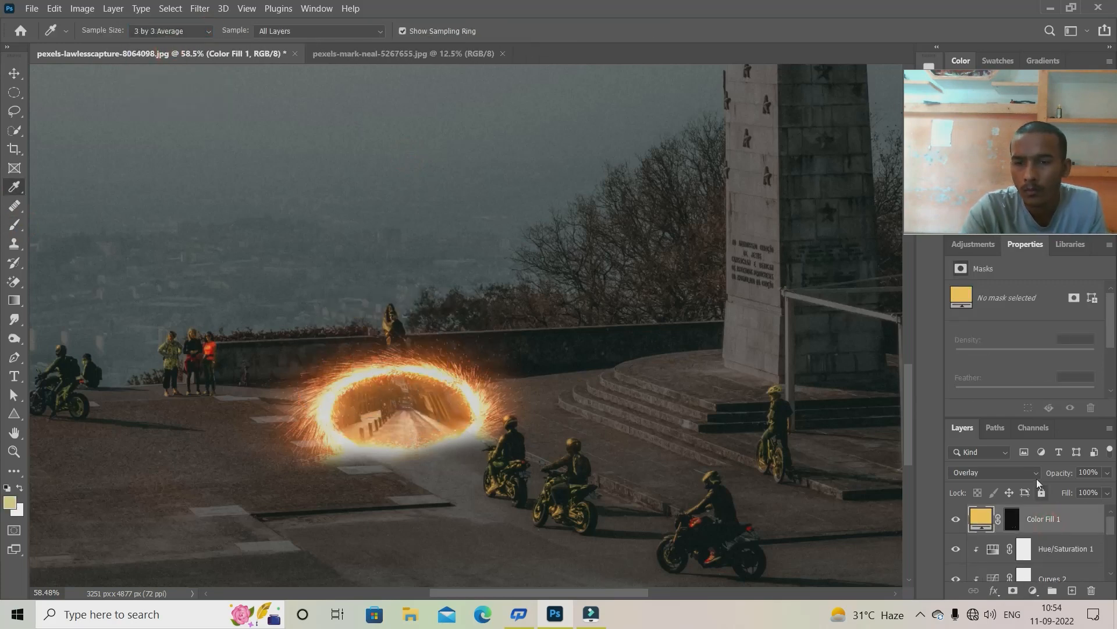
left_click(1033, 590)
left_click(1015, 333)
left_click(375, 180)
left_click(993, 472)
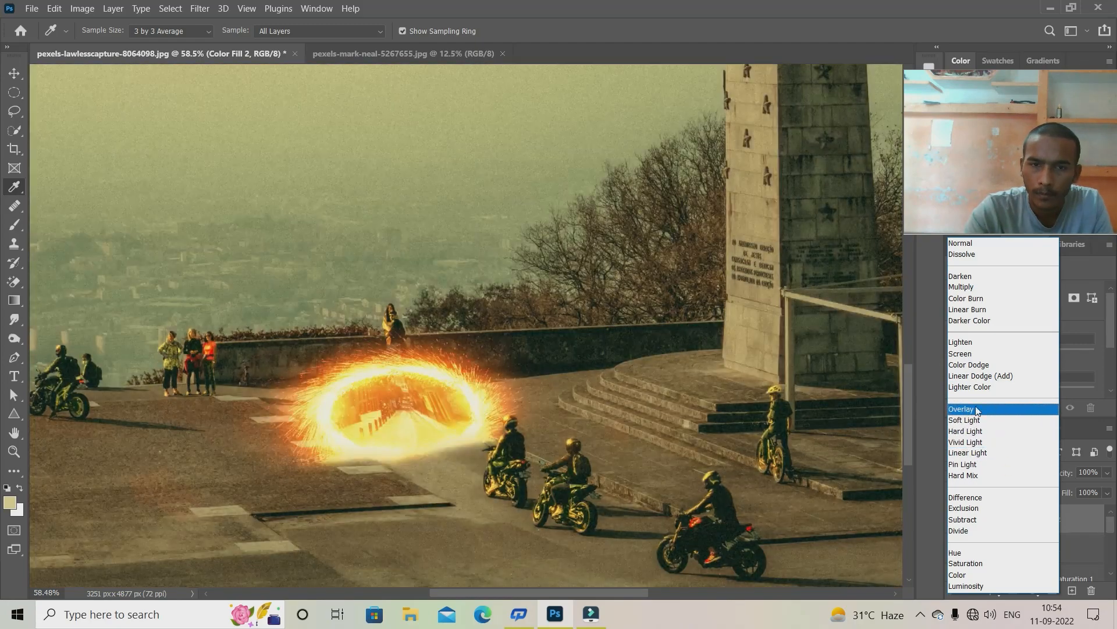
left_click(978, 410)
key("ctrl+i")
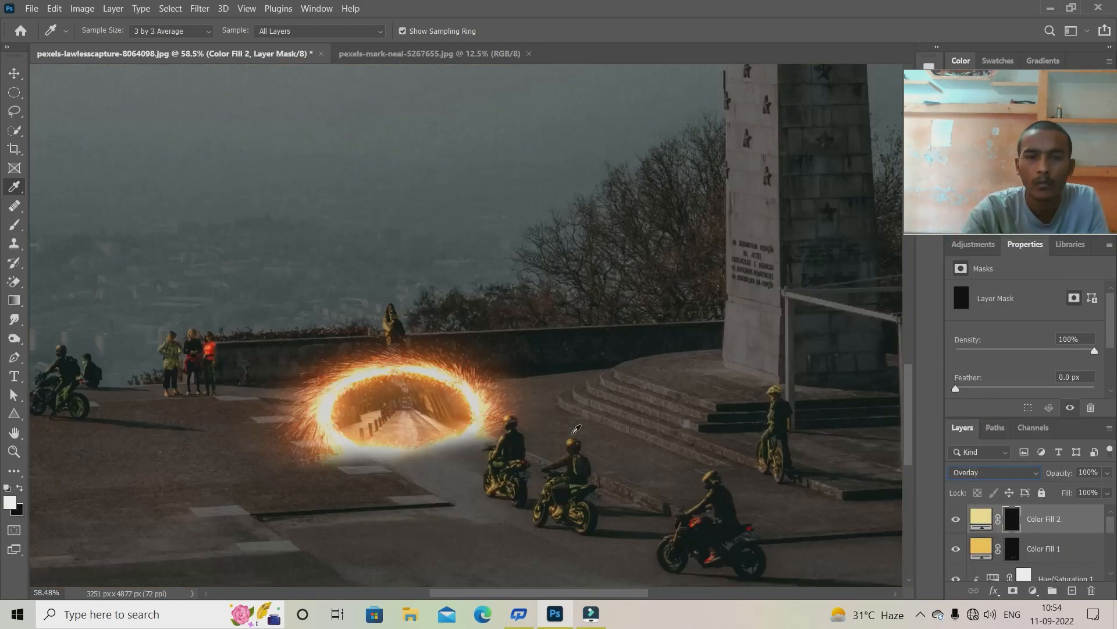
- Set the brush to 29 px with 100% flow and paint the pale yellow light along the stair risers
left_click(14, 225)
scroll(693, 379, "up", 5)
right_click(650, 381)
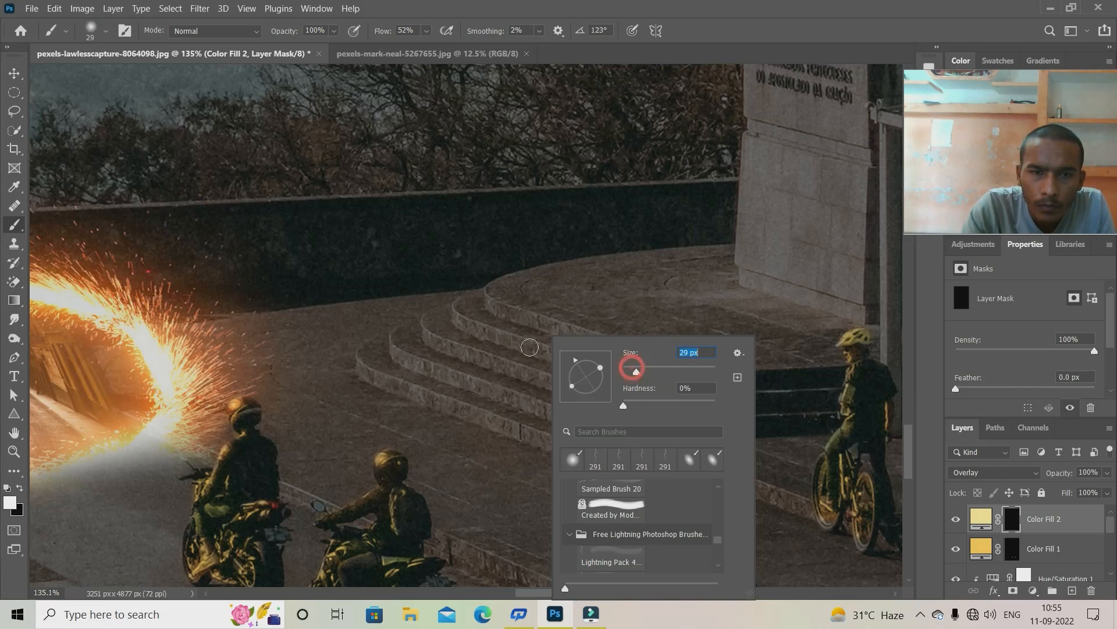
left_click(475, 329)
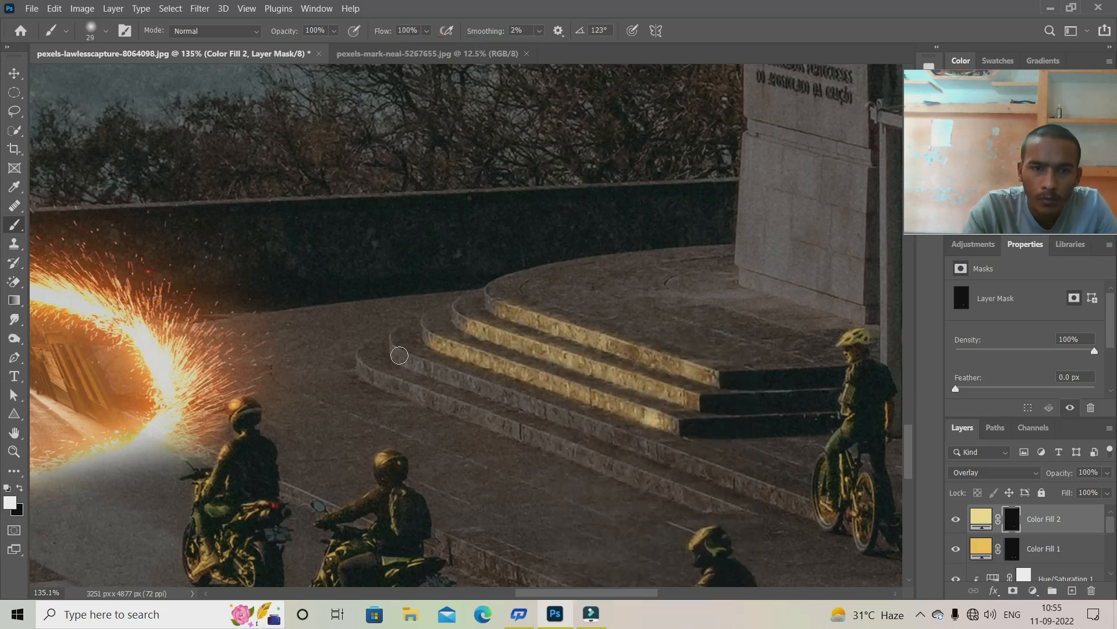
left_click(723, 510, "shift")
left_click_drag(504, 515, 531, 384)
scroll(542, 402, "down", 5)
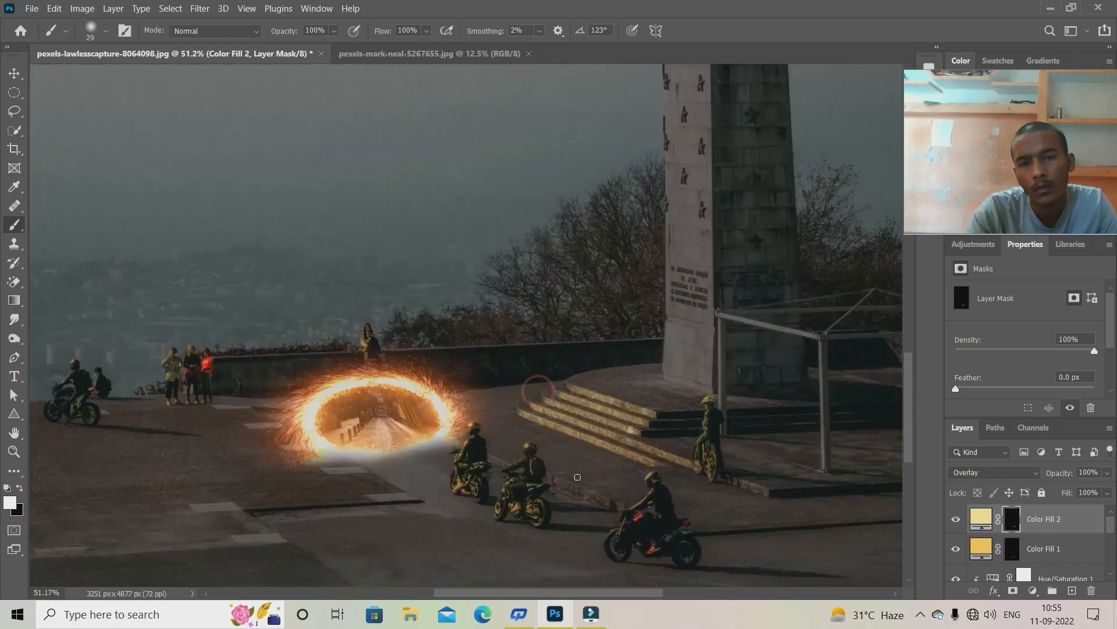
- Reduce the brush to 15 px and extend the painted light around the curved ends of the stair risers
scroll(553, 437, "up", 12)
mouse_move(444, 315)
left_mouse_down()
mouse_move(505, 386)
mouse_move(559, 345)
left_mouse_up()
right_click(561, 342)
left_click(640, 368)
left_click_drag(615, 238, 639, 270)
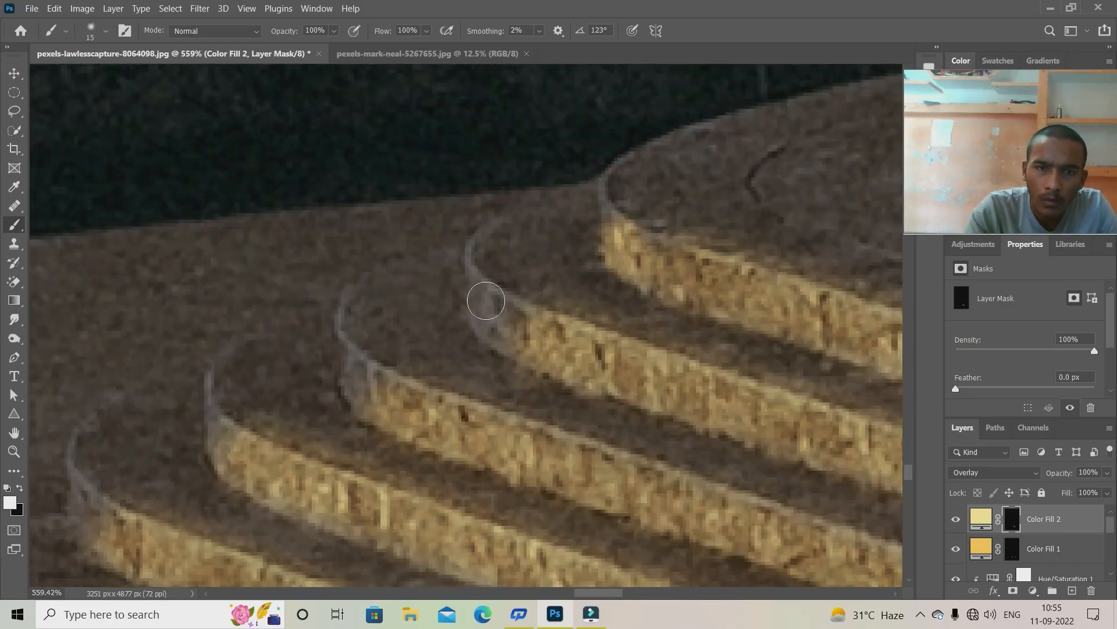
mouse_move(227, 443)
left_mouse_down()
mouse_move(148, 399)
mouse_move(279, 333)
left_mouse_up()
left_click_drag(138, 375, 161, 415)
- Reduce the brush to 3 px and paint light along the thin curved edges of the steps
scroll(326, 355, "up", 4)
right_click(506, 298)
left_click(579, 331)
left_click_drag(440, 92, 428, 177)
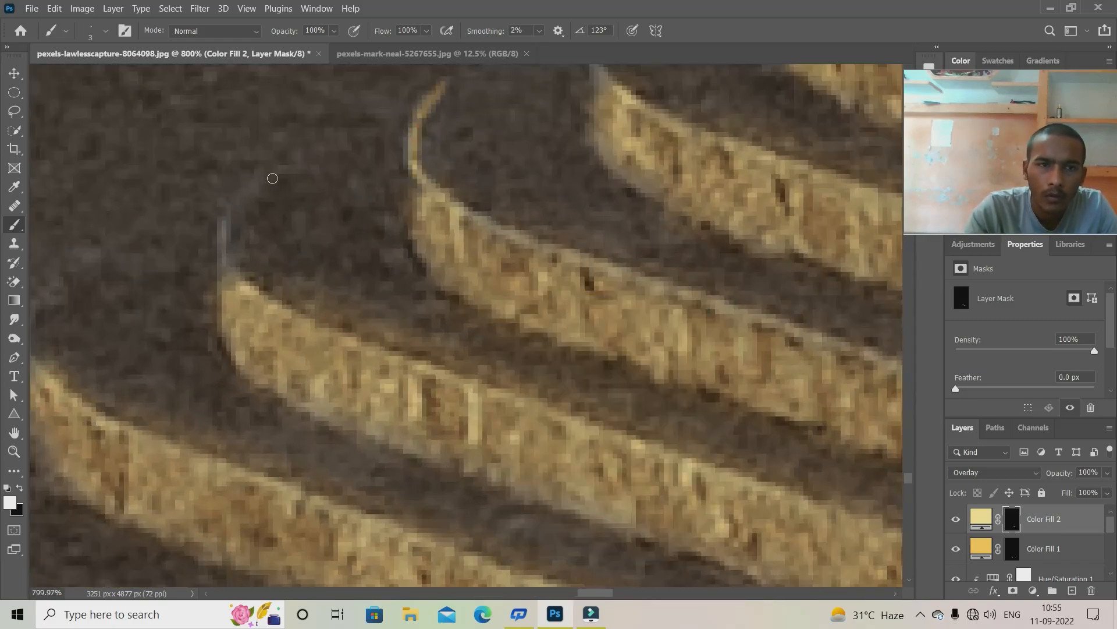
left_click_drag(280, 177, 231, 276)
left_click_drag(109, 250, 305, 196)
scroll(187, 291, "down", 6)
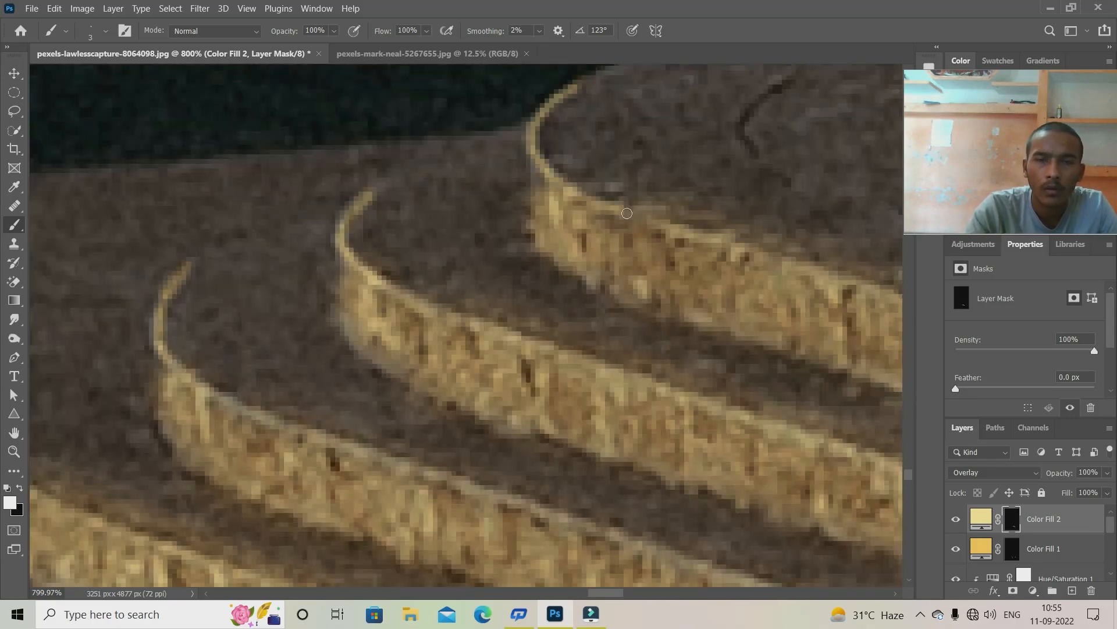
scroll(538, 315, "down", 3)
scroll(734, 411, "up", 4)
scroll(616, 349, "down", 7)
- Enlarge the brush to 91 px and paint light over the lower part of the monument's inscribed face
right_click(510, 320)
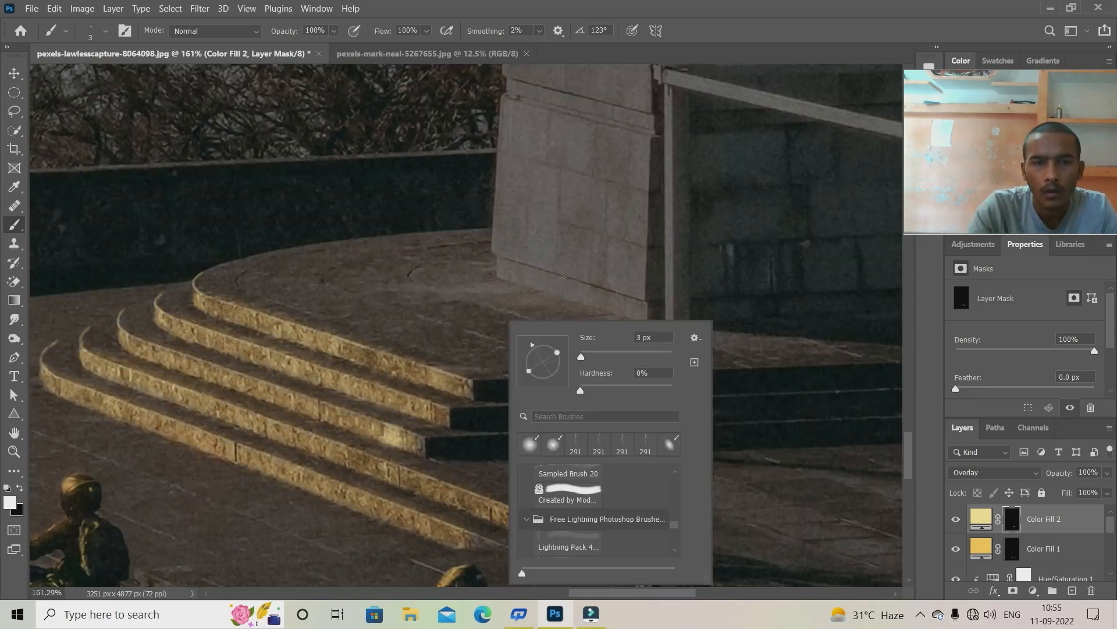
right_click(550, 160)
left_click(651, 196)
mouse_move(536, 110)
left_mouse_down()
mouse_move(531, 252)
mouse_move(620, 116)
mouse_move(573, 310)
left_mouse_up()
left_click_drag(558, 274, 582, 117)
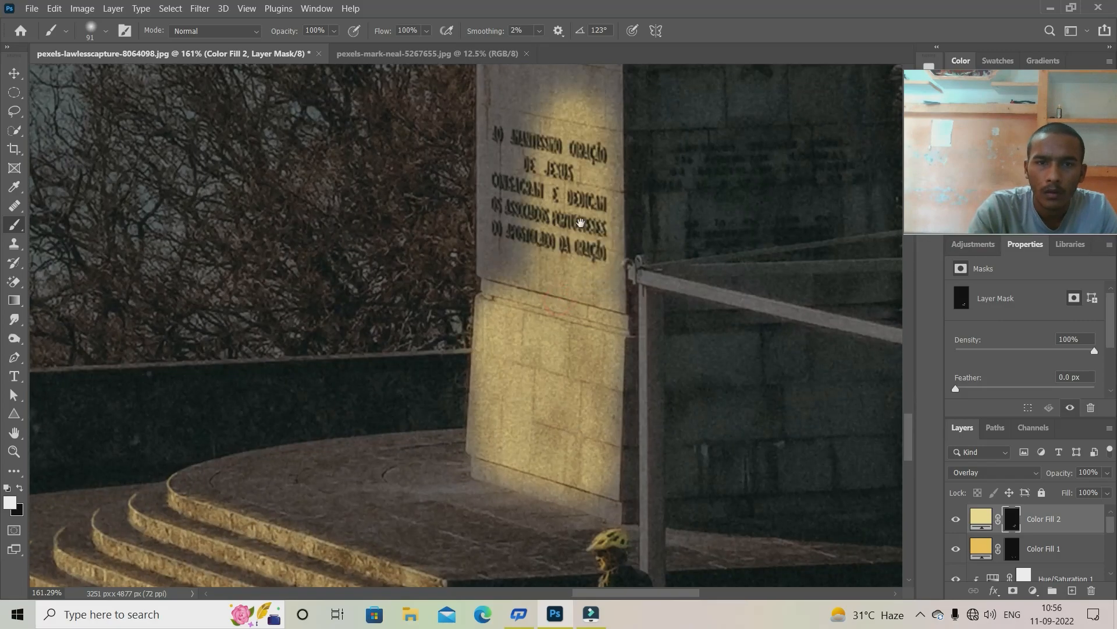
left_click_drag(582, 224, 569, 415)
mouse_move(536, 361)
left_mouse_down()
mouse_move(488, 167)
mouse_move(585, 523)
mouse_move(604, 382)
left_mouse_up()
mouse_move(604, 390)
left_mouse_down()
mouse_move(592, 546)
mouse_move(495, 489)
left_mouse_up()
- Try the Screen blend mode on Color Fill 2 and restore Overlay
left_click(1001, 476)
left_click(986, 356)
scroll(508, 389, "down", 5)
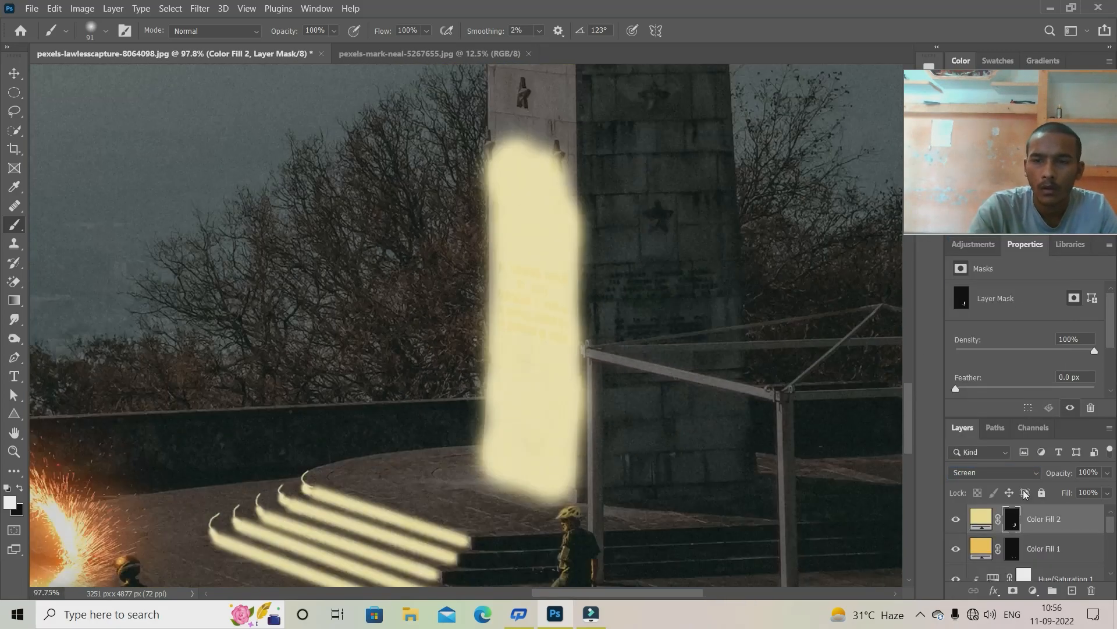
left_click(1000, 473)
left_click(1001, 417)
left_click(1000, 472)
left_click(1001, 399)
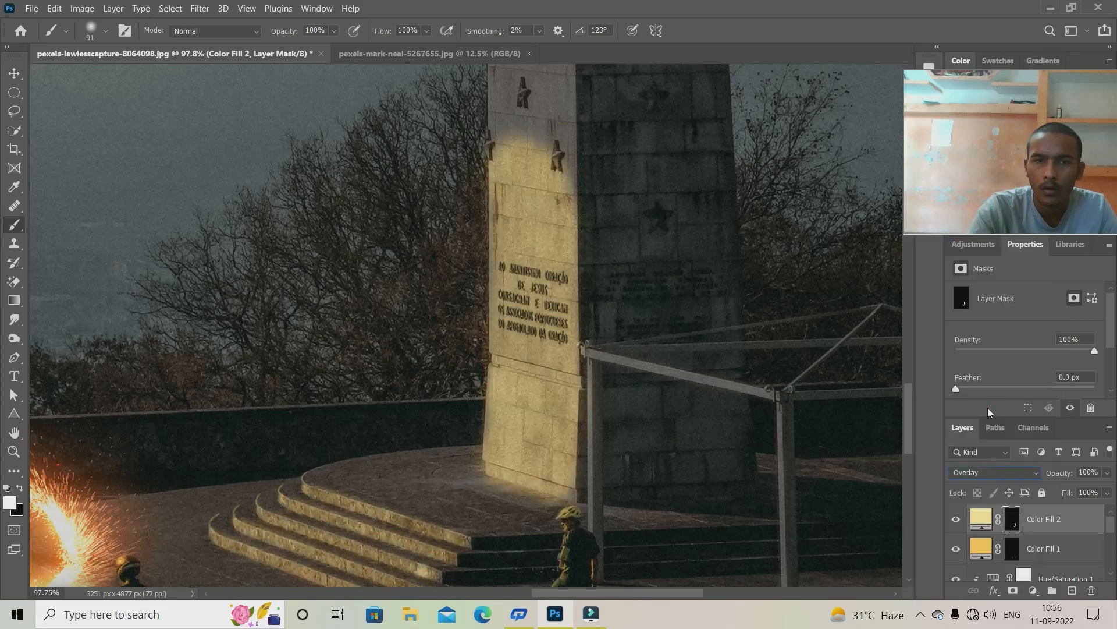
- Enlarge the brush to 196 px and continue the painted light up the portal-facing side of the monument
scroll(649, 432, "down", 5)
scroll(470, 561, "up", 5)
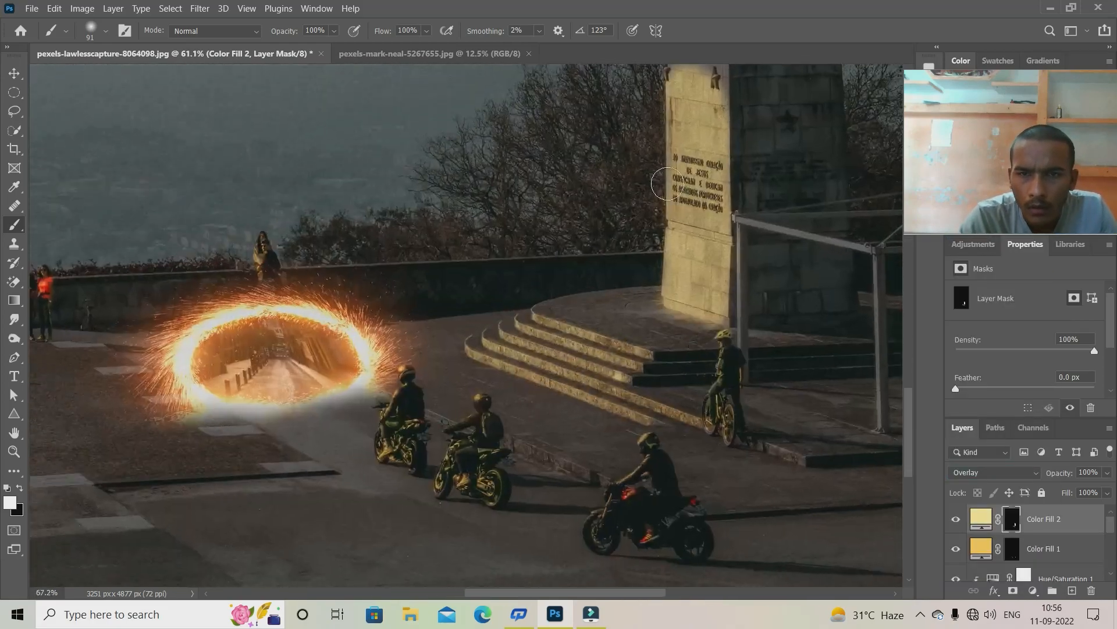
scroll(693, 166, "down", 5)
right_click(701, 204)
left_click_drag(824, 238, 838, 238)
left_click_drag(686, 165, 689, 296)
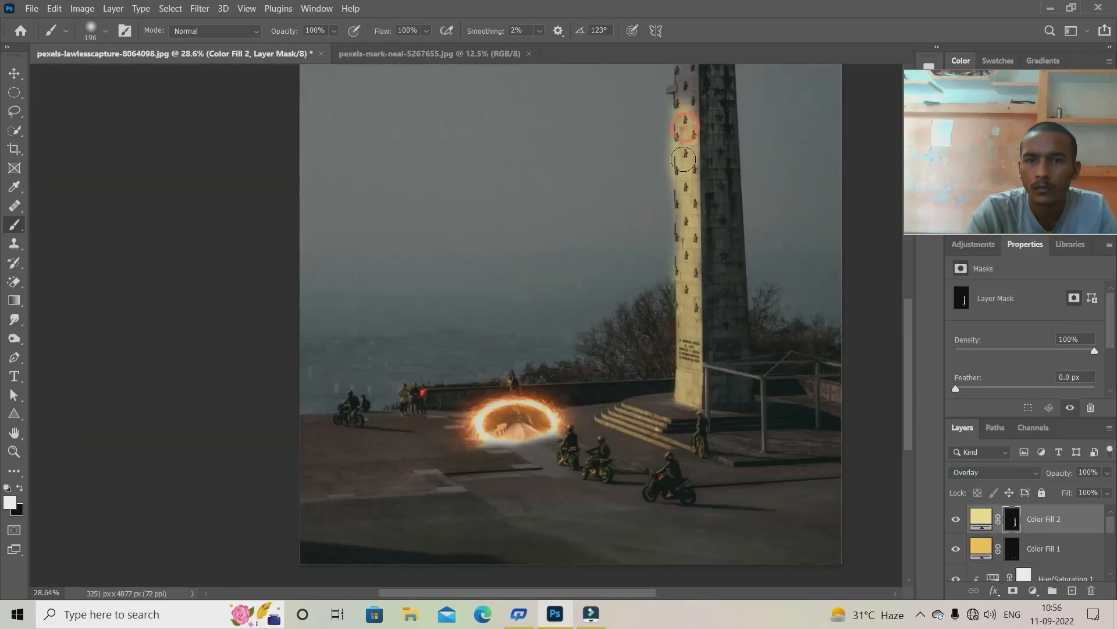
- Reduce the brush to 17 px and paint light along the beams and posts of the frame beside the monument
scroll(724, 406, "up", 6)
right_click(728, 357)
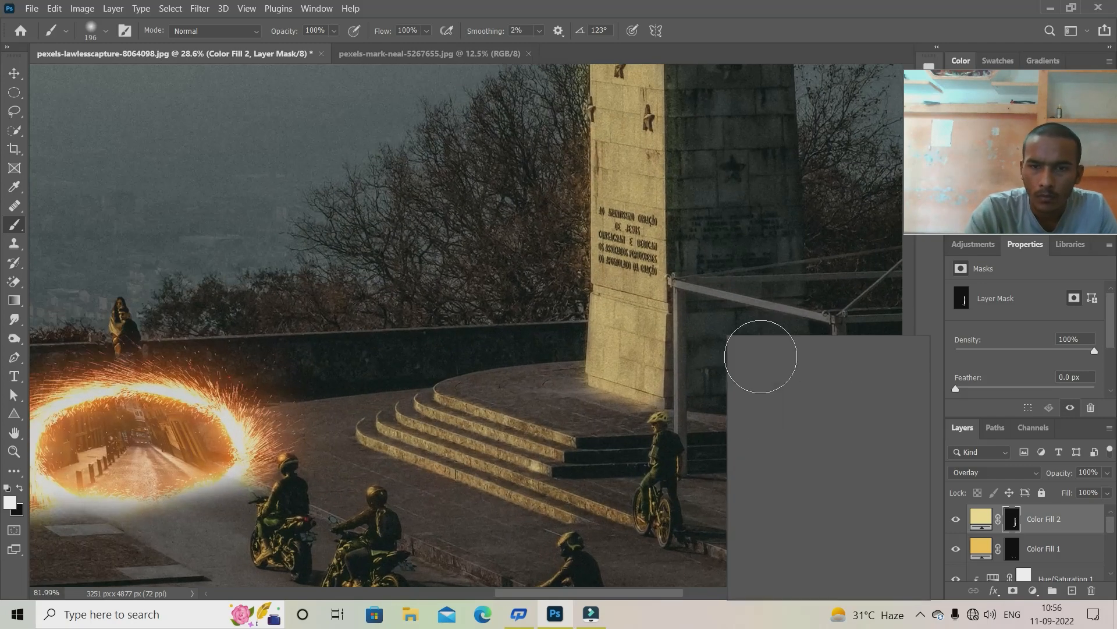
left_click_drag(844, 372, 805, 371)
left_click(830, 318)
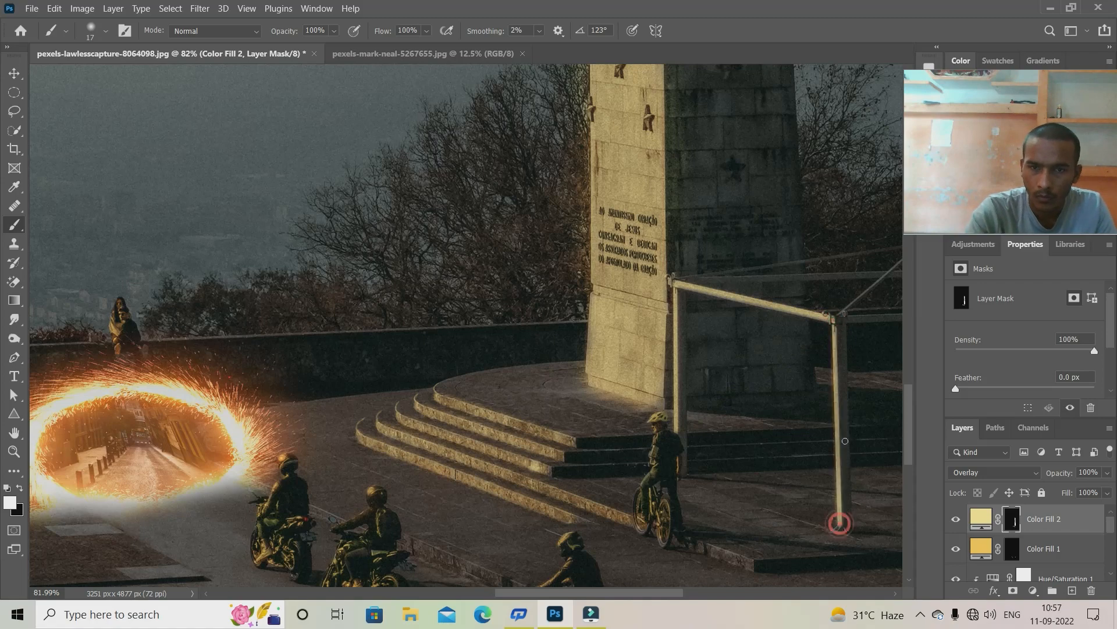
left_click_drag(865, 310, 745, 416)
scroll(632, 418, "down", 3)
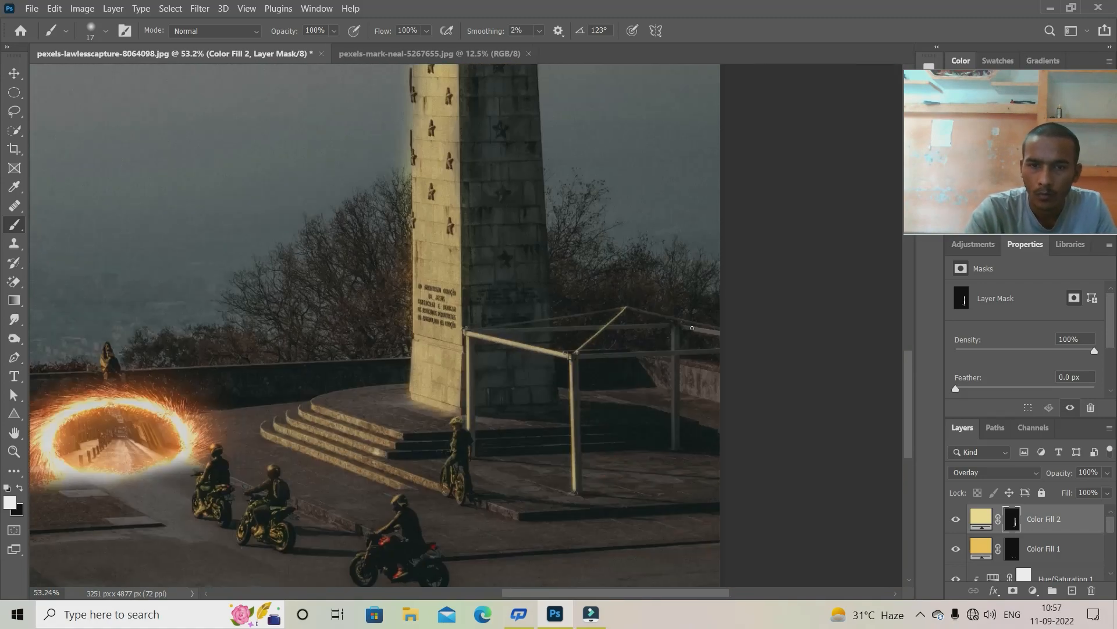
left_click(641, 430)
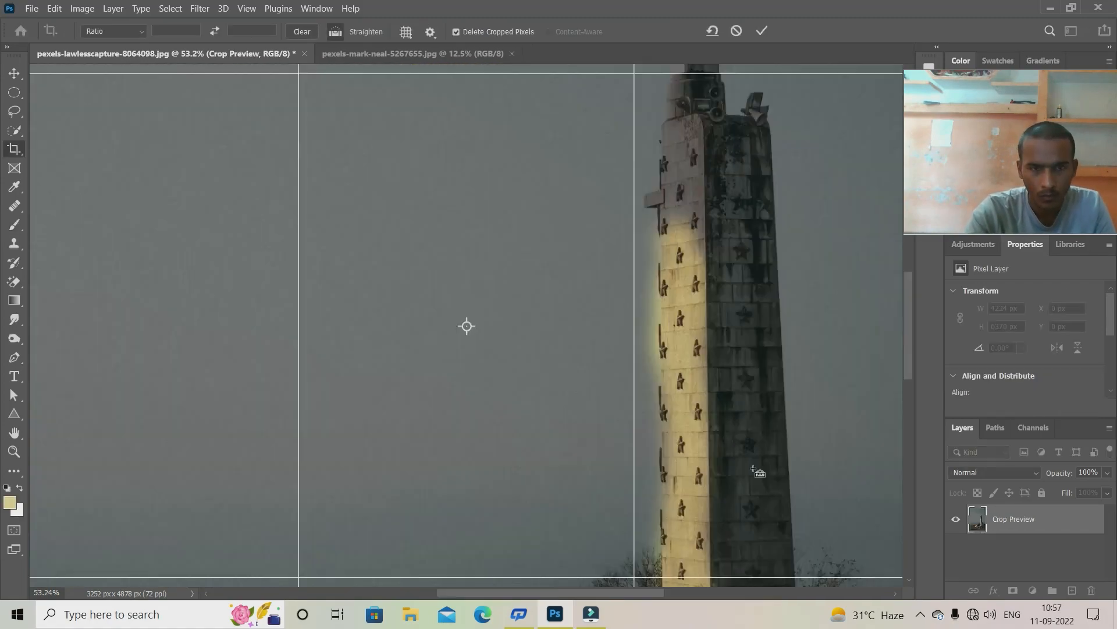
scroll(755, 469, "down", 6)
left_click(463, 54)
left_click(196, 55)
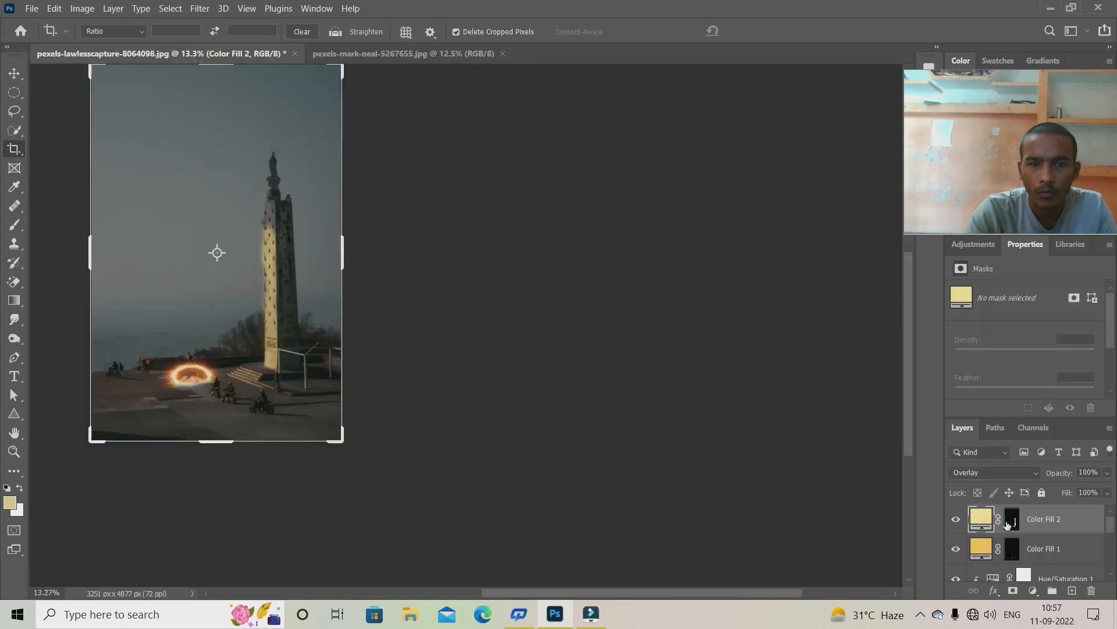
- Set the Eyedropper sample size to Point Sample and pick up an orange from the portal's glowing rim
key("b")
scroll(220, 322, "up", 10)
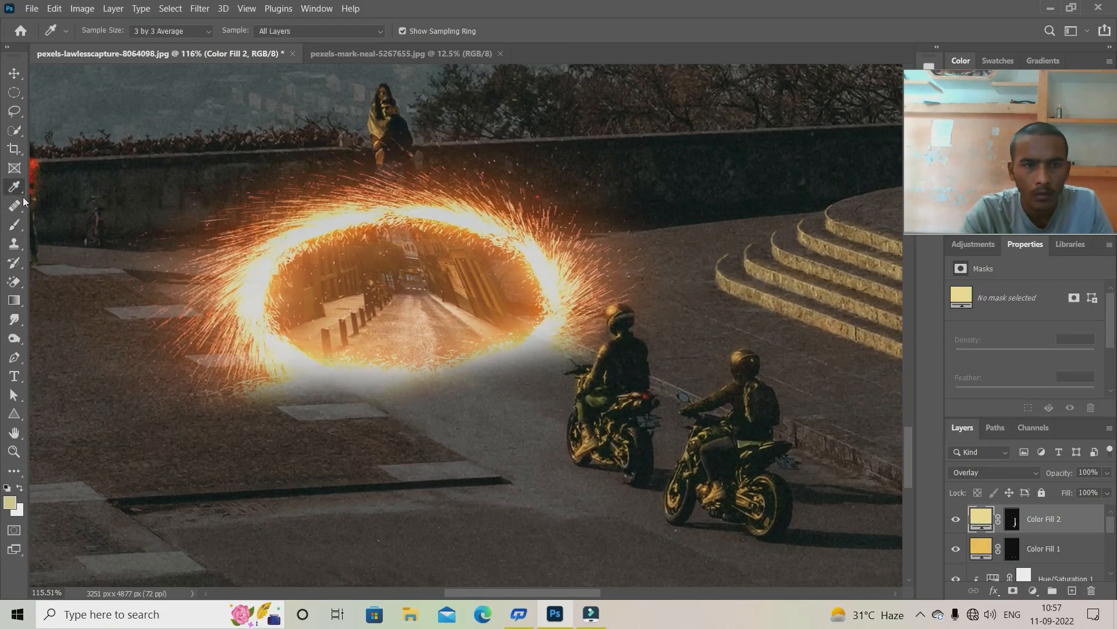
left_click(172, 31)
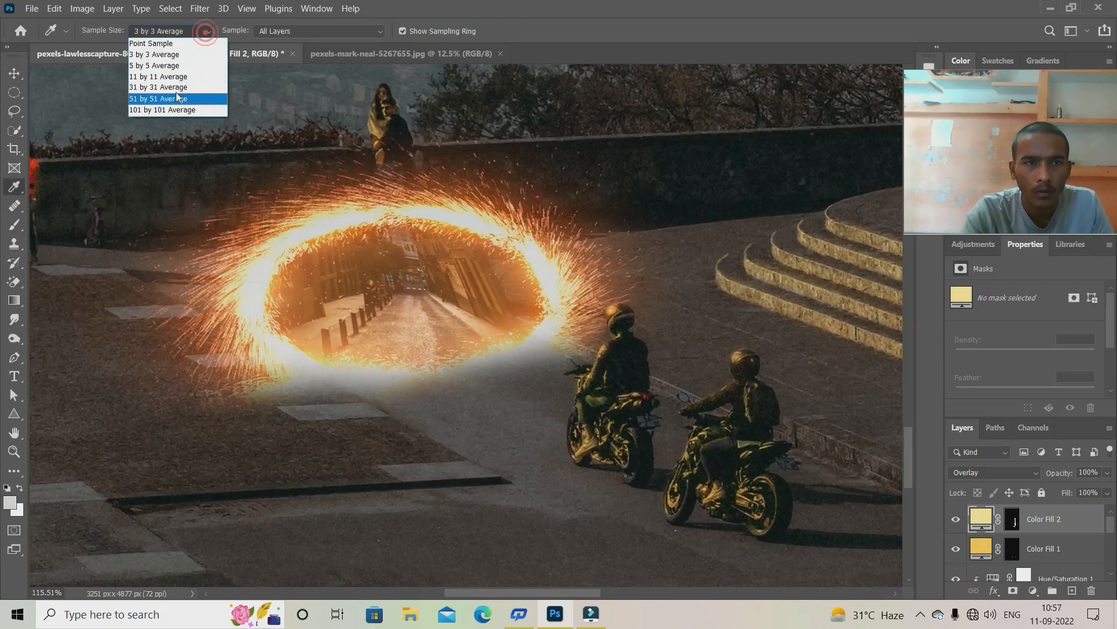
left_click(163, 42)
left_click(360, 228)
- Add a Solid Color fill layer in orange cc5e14 with Overlay blending and invert its mask to black
left_click(1033, 590)
left_click(1018, 332)
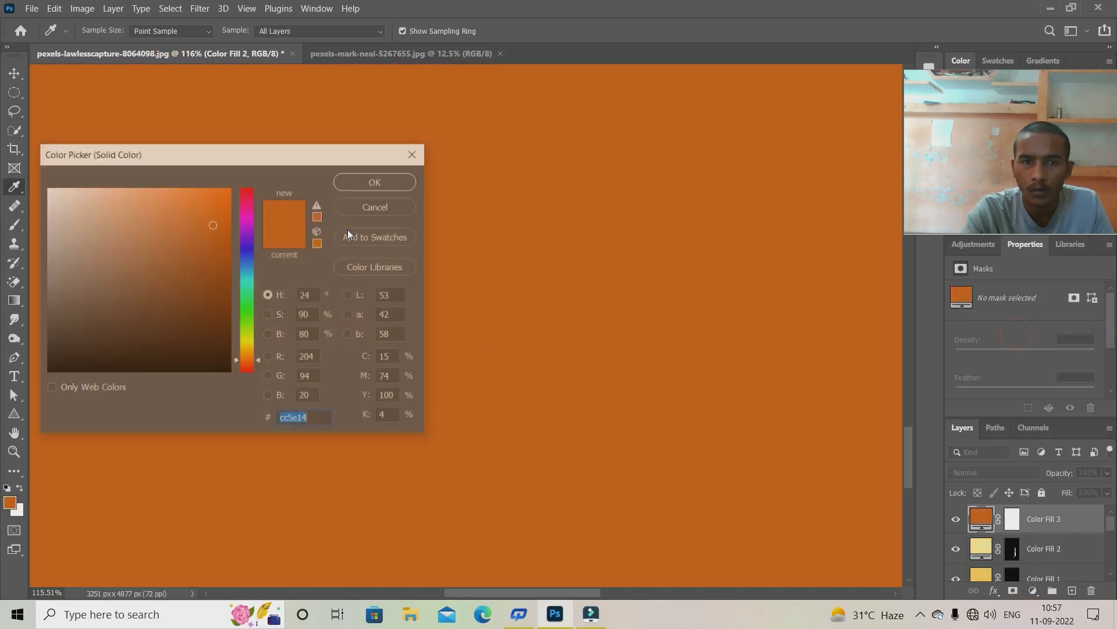
key("Return")
left_click(994, 472)
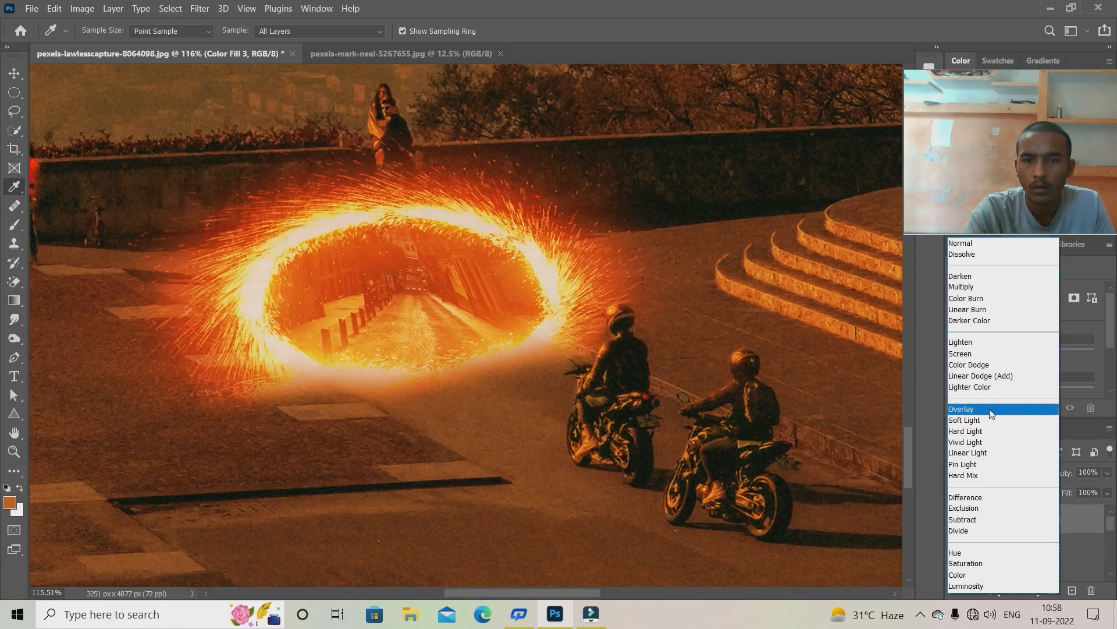
left_click(991, 413)
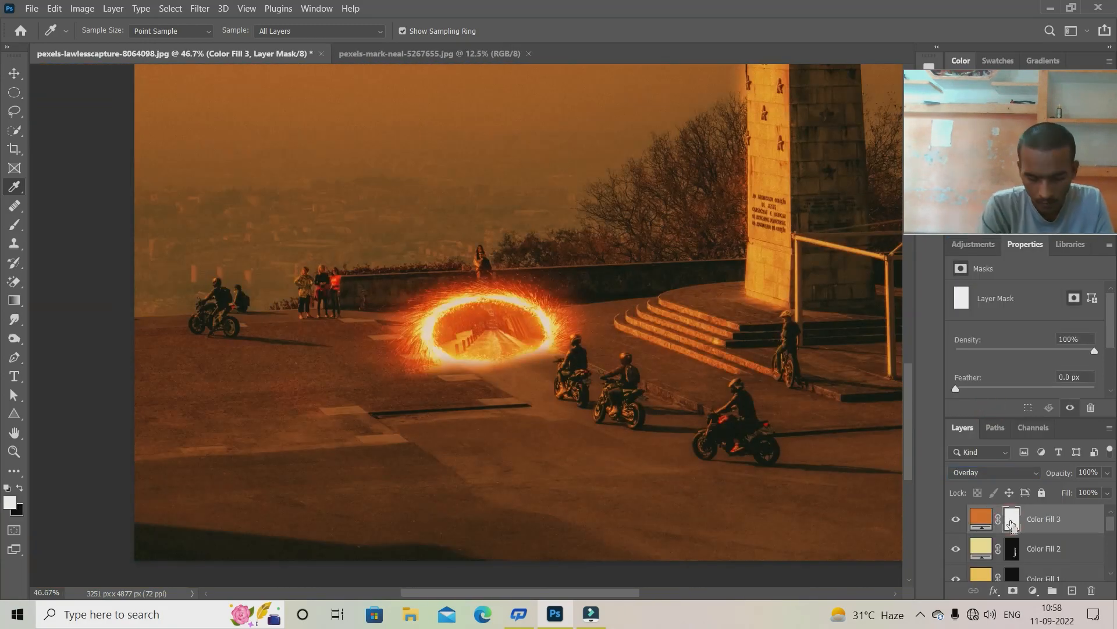
scroll(392, 368, "up", 4)
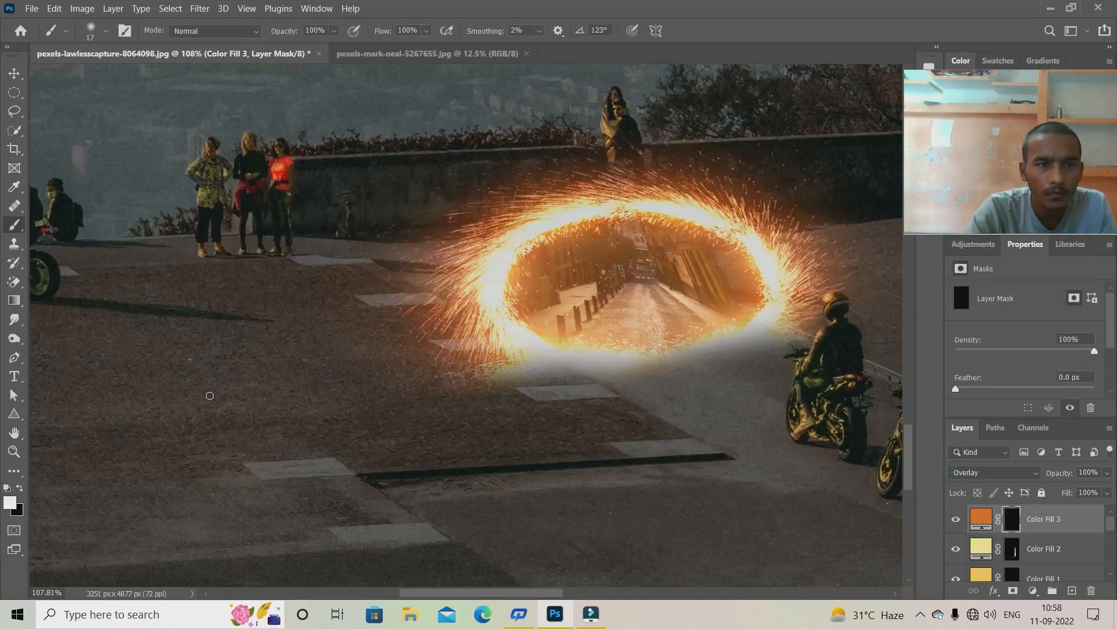
- Enlarge the brush to 193 px and paint orange light on the pavement in front of the portal
right_click(210, 396)
mouse_move(288, 372)
left_mouse_down()
mouse_move(377, 372)
mouse_move(323, 372)
left_mouse_up()
left_click_drag(517, 468, 515, 432)
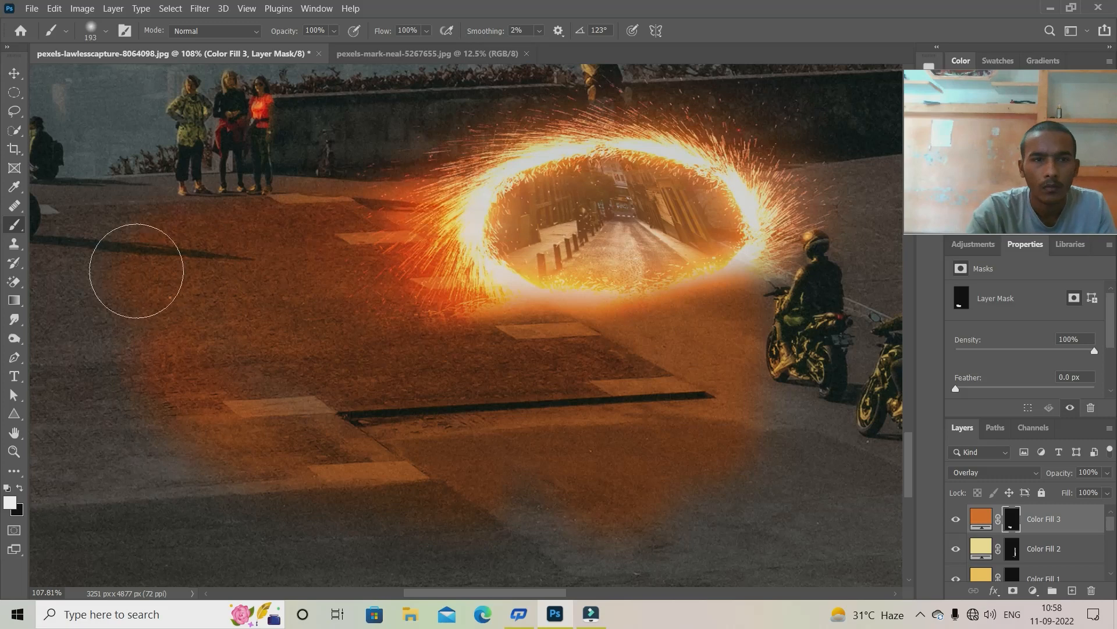
- Change the Color Fill 3 blend mode to Linear Dodge (Add)
scroll(524, 436, "down", 5)
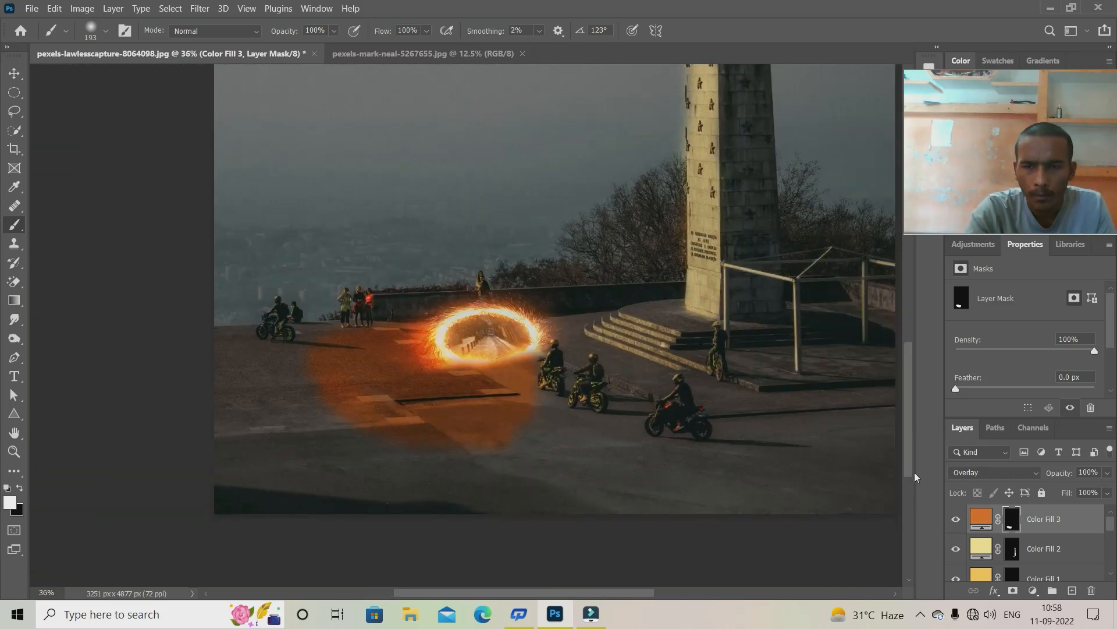
left_click(994, 472)
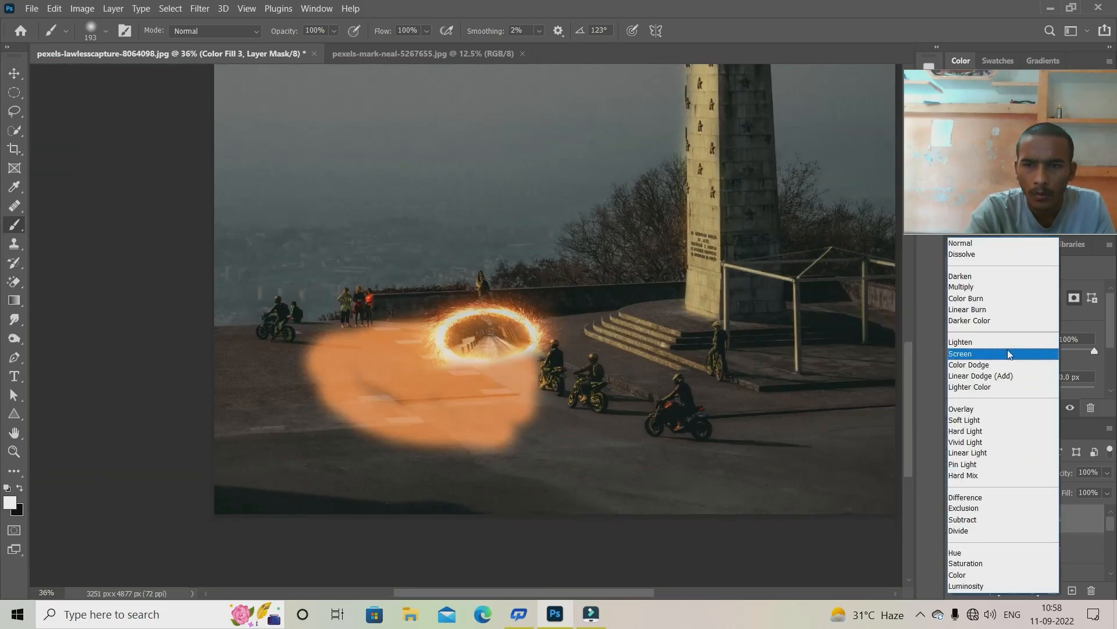
left_click(1023, 379)
- Enlarge the brush to 291 px and extend the light across the pavement and over the monument's steps
left_click_drag(517, 446, 536, 459)
right_click(539, 460)
left_click_drag(687, 372, 693, 372)
mouse_move(215, 385)
left_mouse_down()
mouse_move(287, 379)
mouse_move(411, 444)
mouse_move(394, 394)
left_mouse_up()
scroll(544, 429, "up", 2)
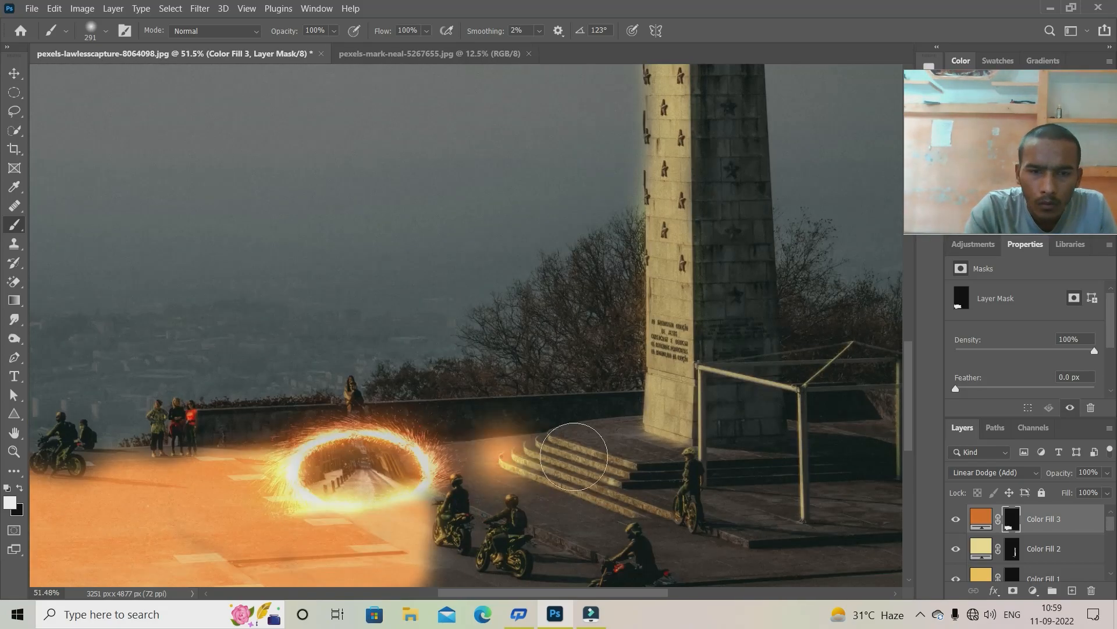
left_click_drag(574, 457, 605, 469)
scroll(532, 494, "up", 2)
mouse_move(437, 411)
left_mouse_down()
mouse_move(606, 442)
mouse_move(628, 481)
left_mouse_up()
scroll(522, 490, "up", 3)
scroll(518, 477, "down", 3)
- Reduce the brush to 69 px and paint light on the ground beside the motorcycle nearest the portal
right_click(511, 460)
left_click_drag(664, 372, 651, 371)
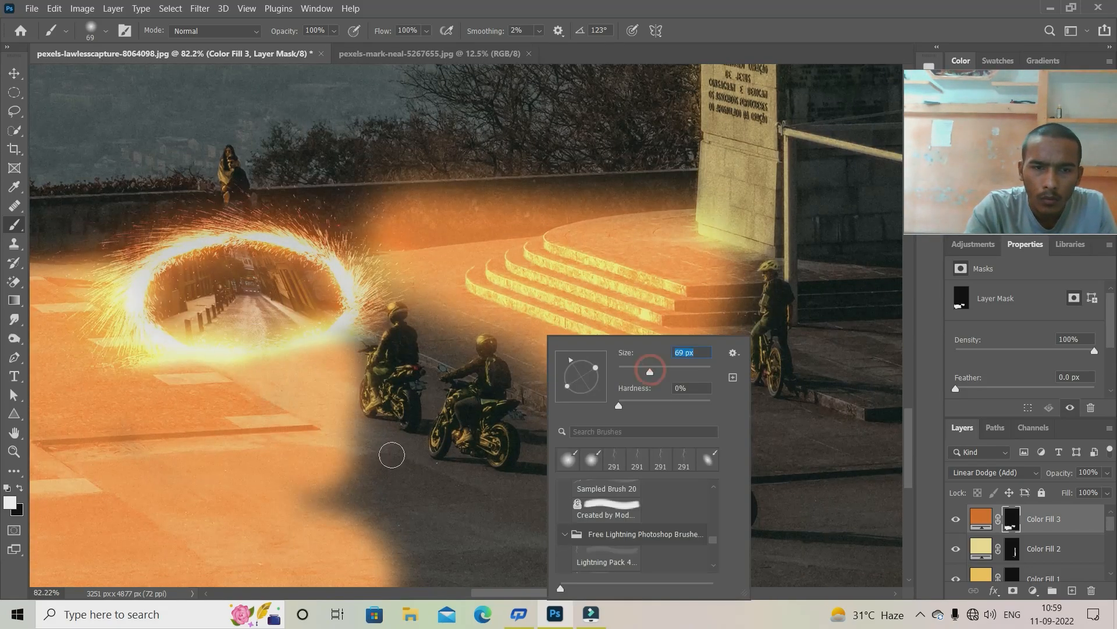
left_click(392, 454)
left_click_drag(398, 441, 346, 433)
left_click_drag(322, 570, 385, 513)
- Enlarge the brush to 102 px and paint light on the ground around the two motorcycles near the portal
right_click(454, 505)
left_click_drag(586, 371, 588, 371)
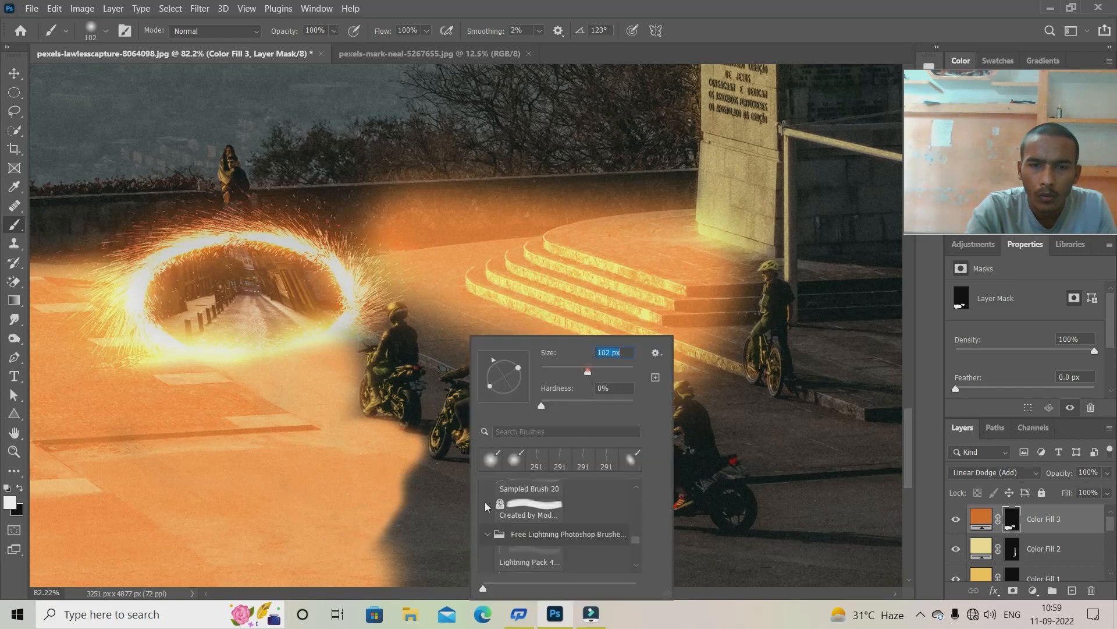
mouse_move(457, 562)
left_mouse_down()
mouse_move(438, 478)
mouse_move(559, 446)
mouse_move(370, 574)
left_mouse_up()
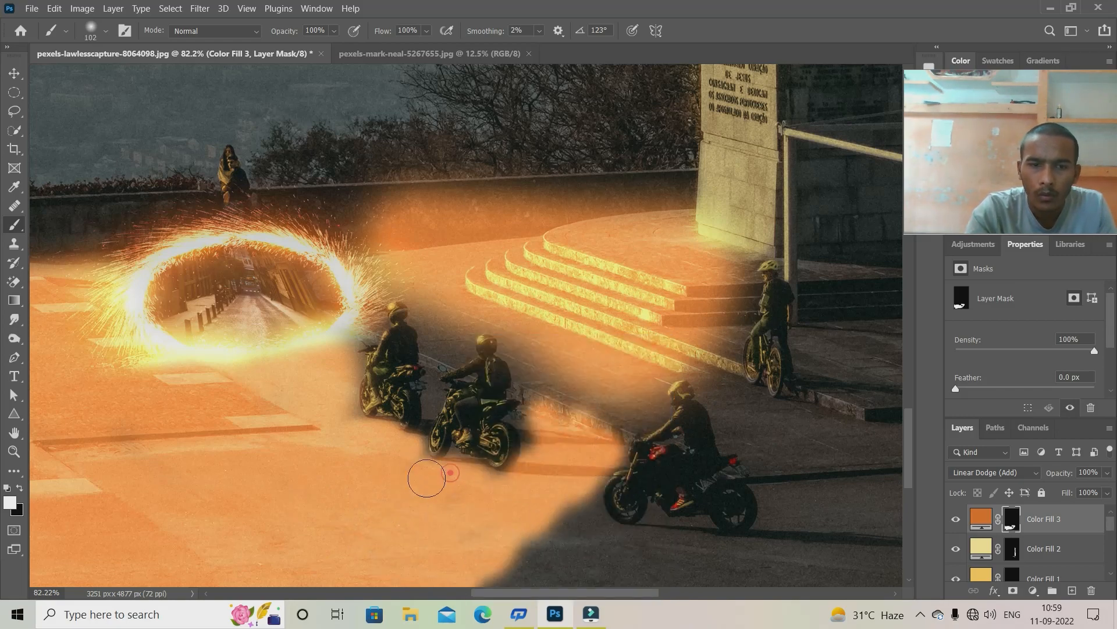
left_click(447, 340)
- Reduce the brush to 64 px and 26 px to fill the unlit gaps around the two motorcyclists
scroll(520, 360, "up", 5)
right_click(391, 408)
left_click_drag(500, 372, 495, 371)
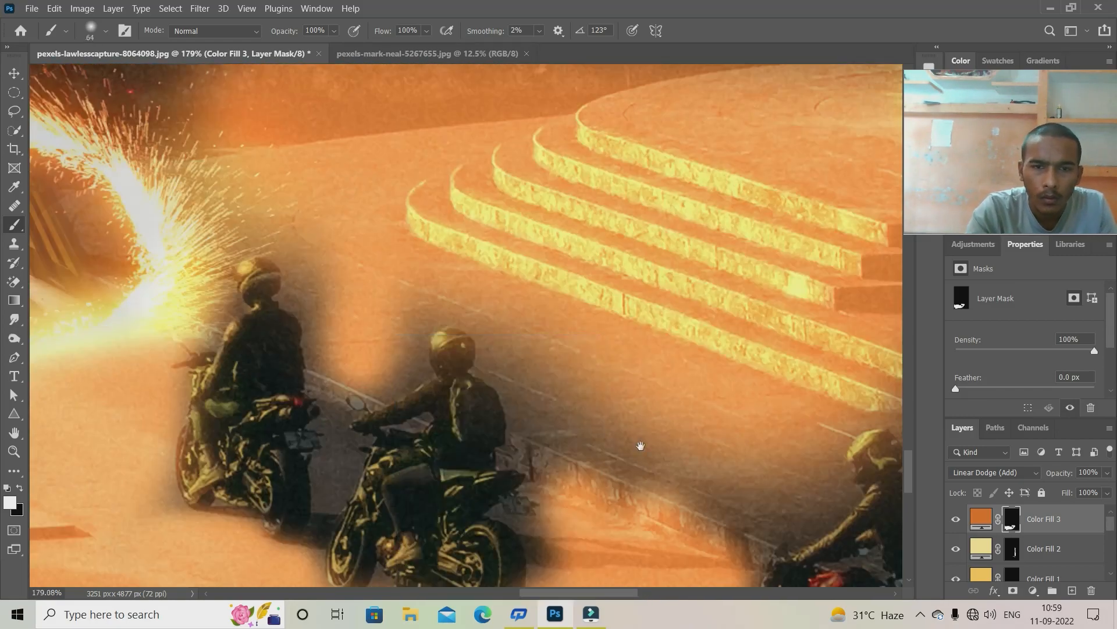
left_click_drag(643, 462, 655, 354)
right_click(654, 356)
left_click_drag(757, 371, 746, 371)
left_click_drag(529, 283, 579, 317)
left_click_drag(589, 269, 590, 240)
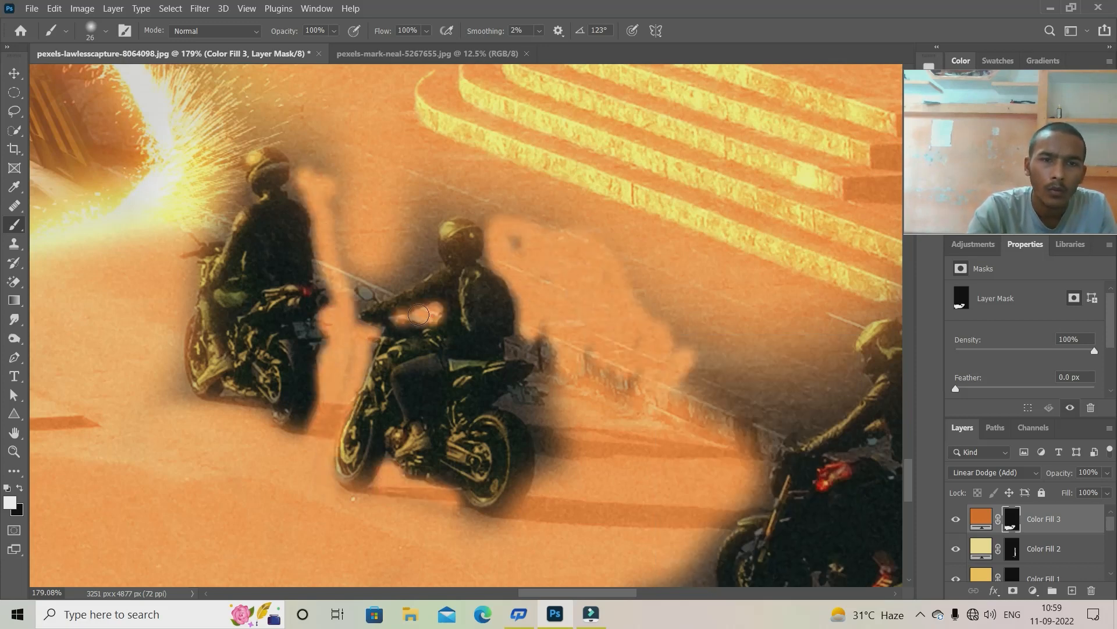
left_click_drag(425, 227, 494, 238)
- Enlarge the brush to 139 px and paint light over the remaining pavement, the wall, the people and the monument's base
scroll(529, 278, "down", 6)
right_click(544, 448)
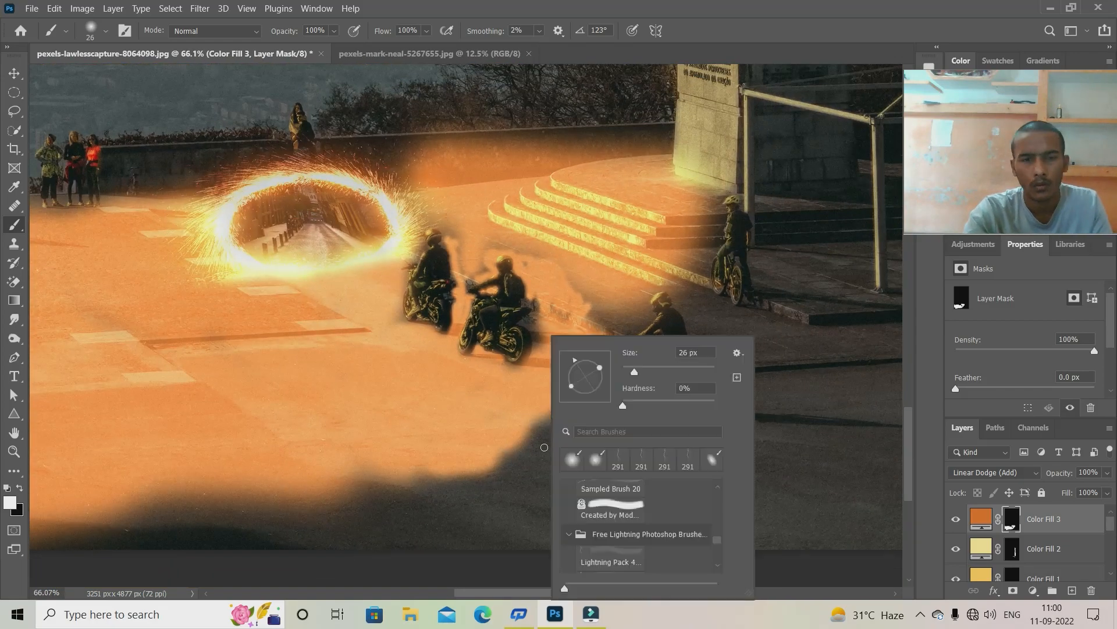
left_click_drag(634, 372, 646, 371)
mouse_move(411, 508)
left_mouse_down()
mouse_move(621, 516)
mouse_move(484, 576)
mouse_move(654, 449)
mouse_move(757, 332)
mouse_move(549, 251)
left_mouse_up()
mouse_move(462, 206)
left_mouse_down()
mouse_move(279, 152)
mouse_move(587, 151)
left_mouse_up()
mouse_move(778, 206)
left_mouse_down()
mouse_move(727, 274)
mouse_move(884, 297)
mouse_move(549, 150)
left_mouse_up()
mouse_move(529, 222)
left_mouse_down()
mouse_move(663, 375)
mouse_move(826, 345)
mouse_move(115, 255)
left_mouse_up()
scroll(115, 255, "down", 5)
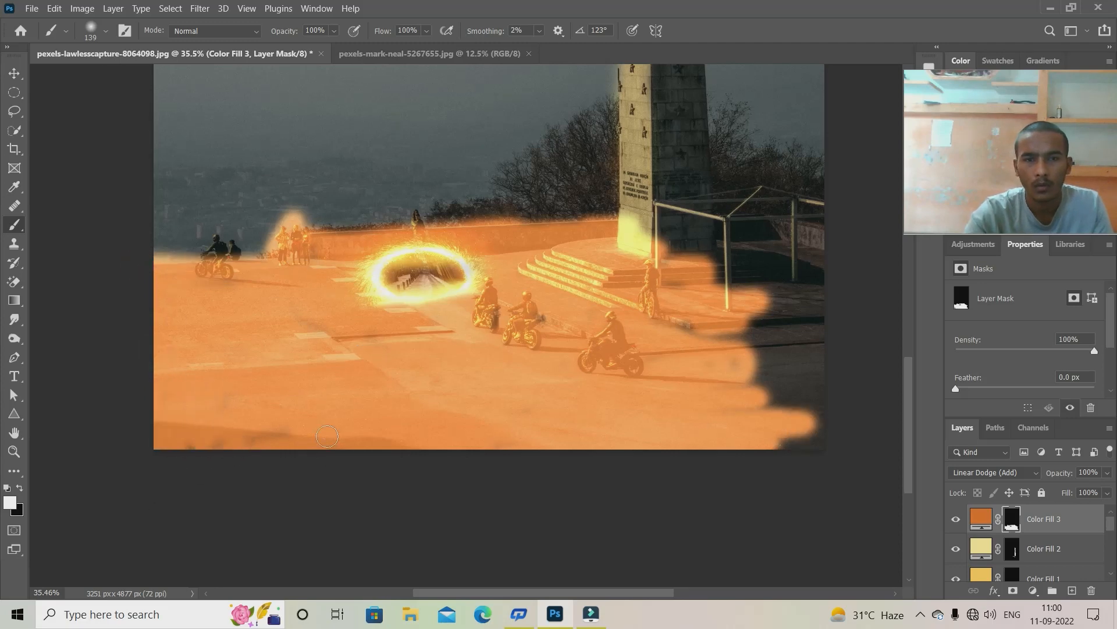
scroll(637, 393, "down", 1)
left_click_drag(622, 235, 237, 260)
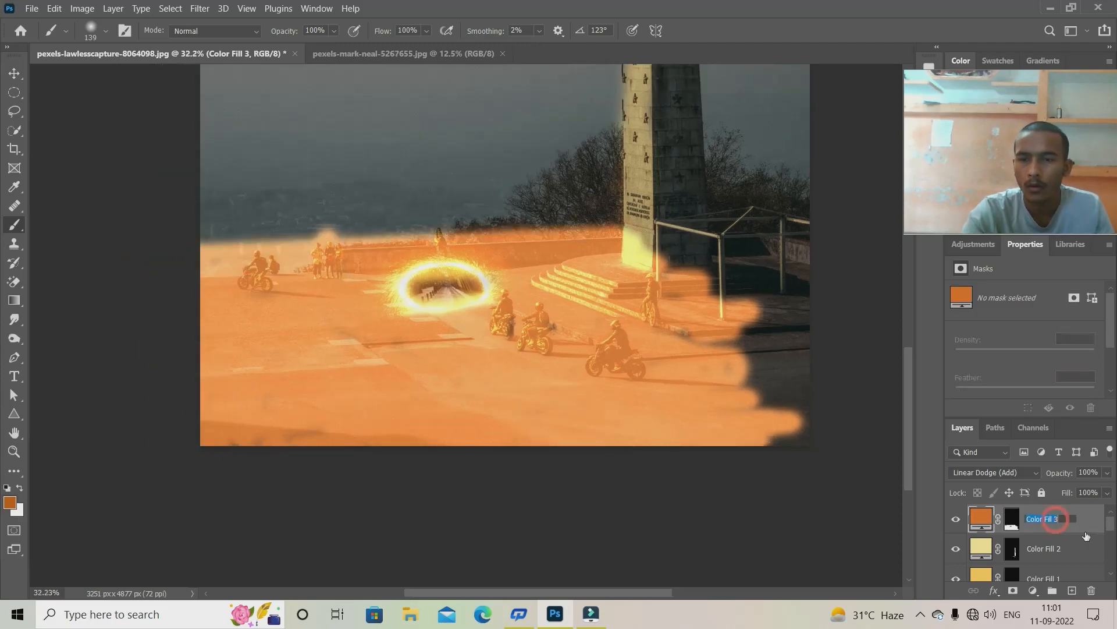
- Set the Color Fill 3 Blend If range for the underlying layer to 0/72 and 172/255
double_click(1087, 519)
left_click_drag(738, 399, 791, 404)
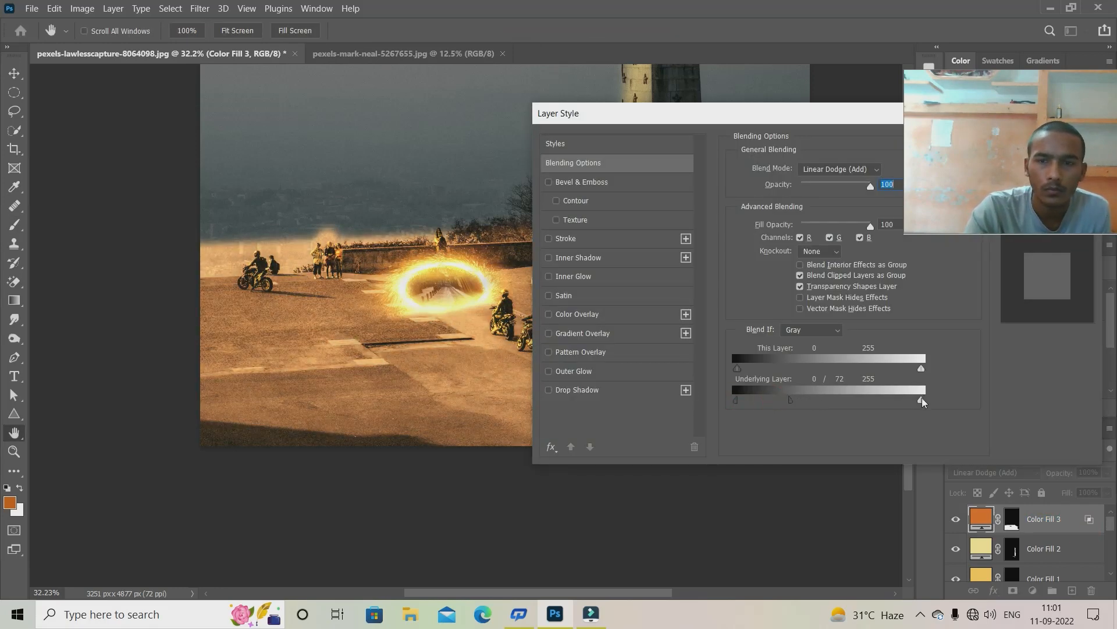
left_click_drag(810, 117, 502, 243)
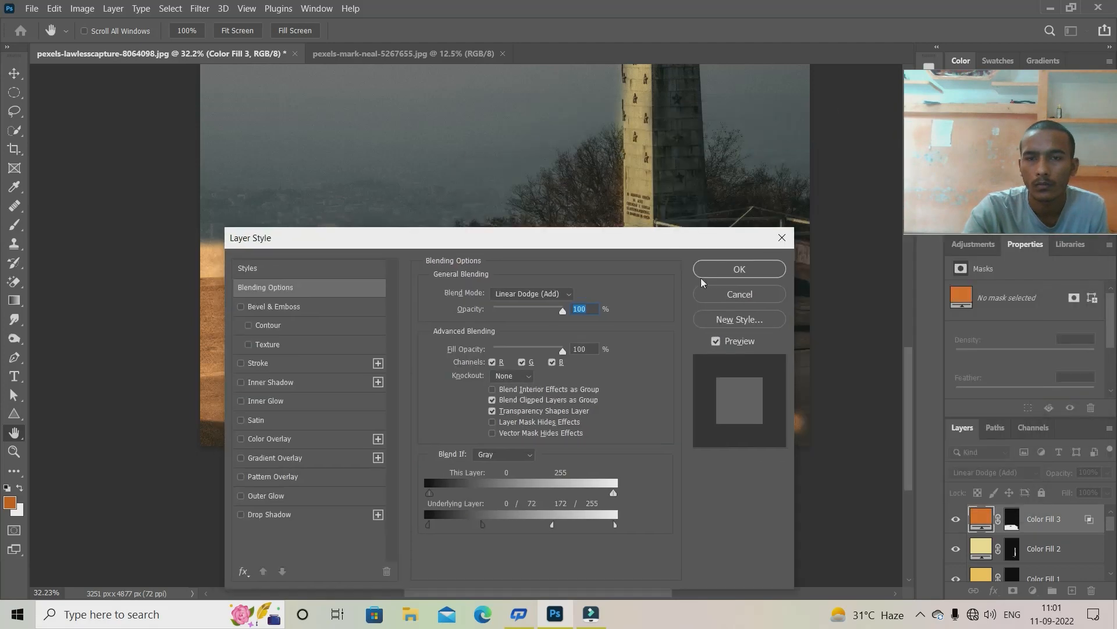
left_click(739, 270)
- Convert Color Fill 3 to a smart object and apply a Gaussian Blur with an 815.8-pixel radius
scroll(586, 376, "down", 3)
left_click(199, 9)
mouse_move(291, 207)
left_click(404, 232)
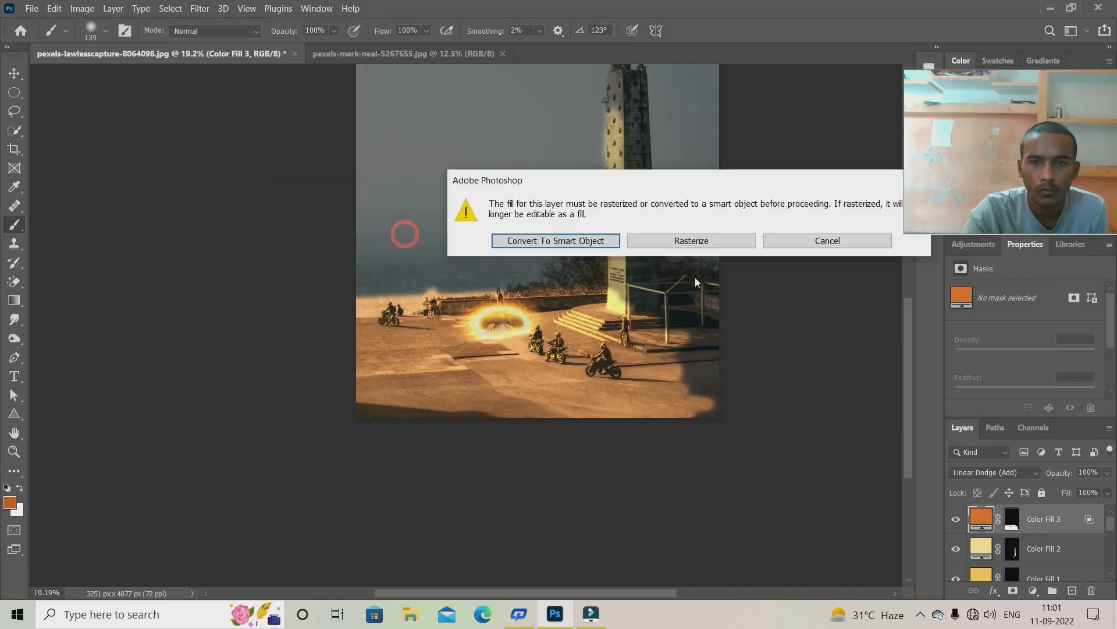
left_click(494, 239)
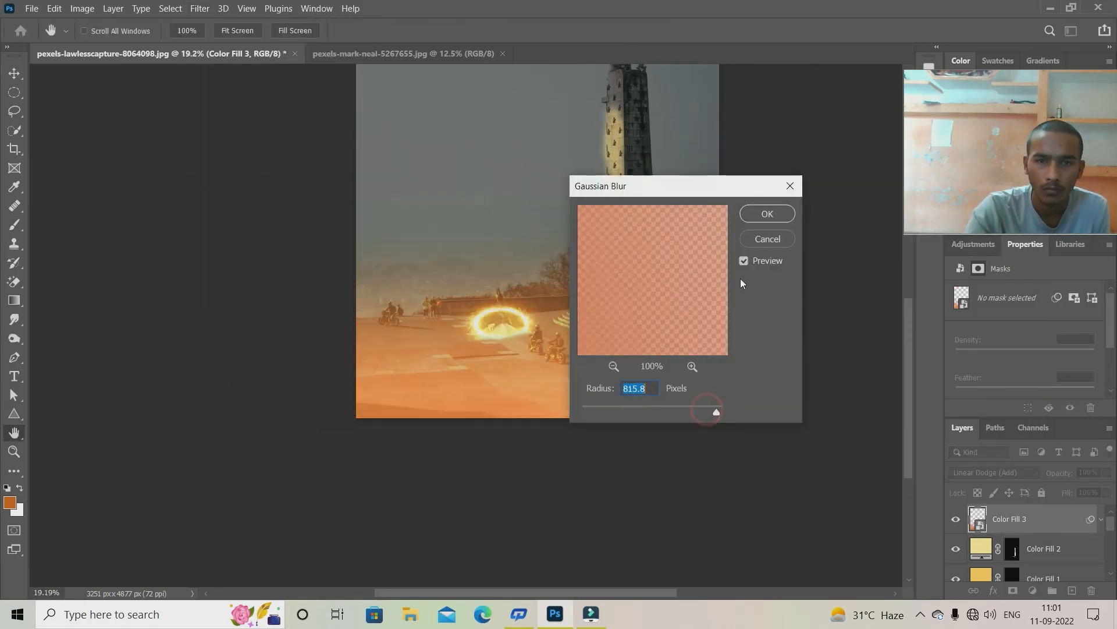
key("Return")
- Split the underlying-layer Blend If shadow and highlight sliders of the blurred Color Fill 3 to soften its blending
key("b")
scroll(465, 327, "up", 2)
double_click(1048, 520)
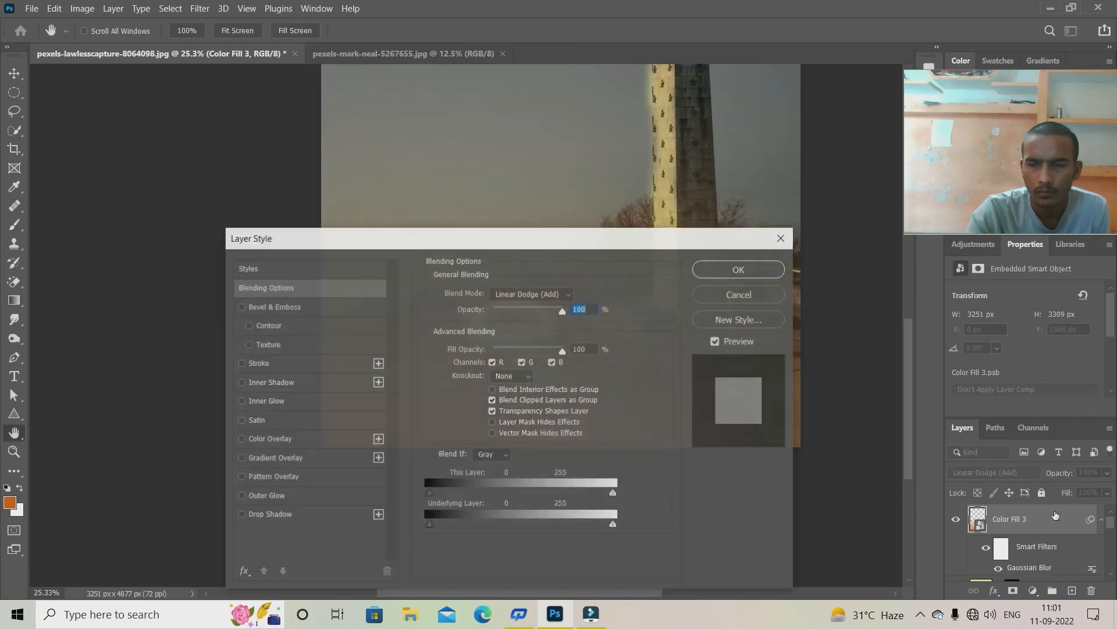
left_click_drag(547, 240, 968, 66)
mouse_move(851, 353)
left_mouse_down()
mouse_move(877, 354)
mouse_move(847, 349)
left_mouse_up()
left_click_drag(1036, 351, 991, 351, "alt")
left_click_drag(854, 351, 931, 351, "alt")
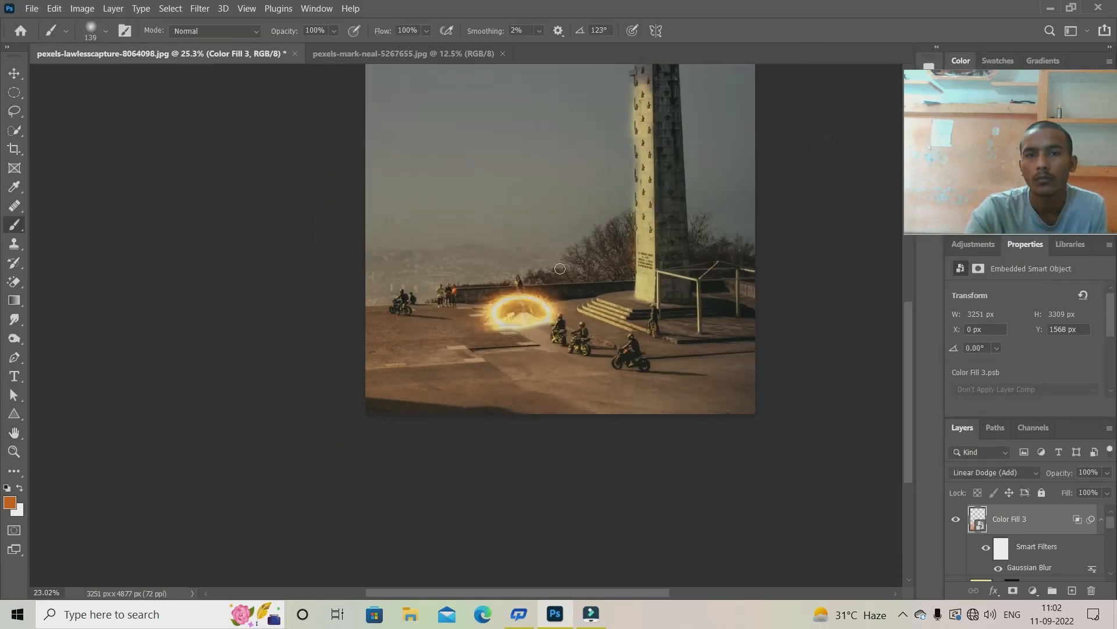
- Rasterize the Color Fill 3 smart object into a pixel layer
scroll(672, 282, "up", 2)
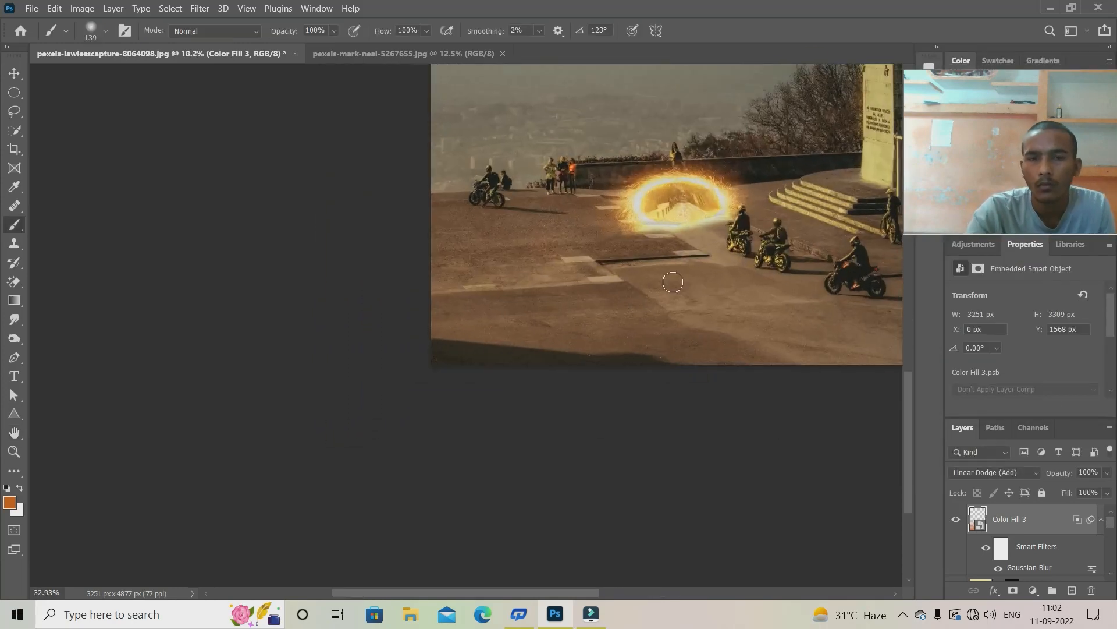
scroll(673, 283, "up", 3)
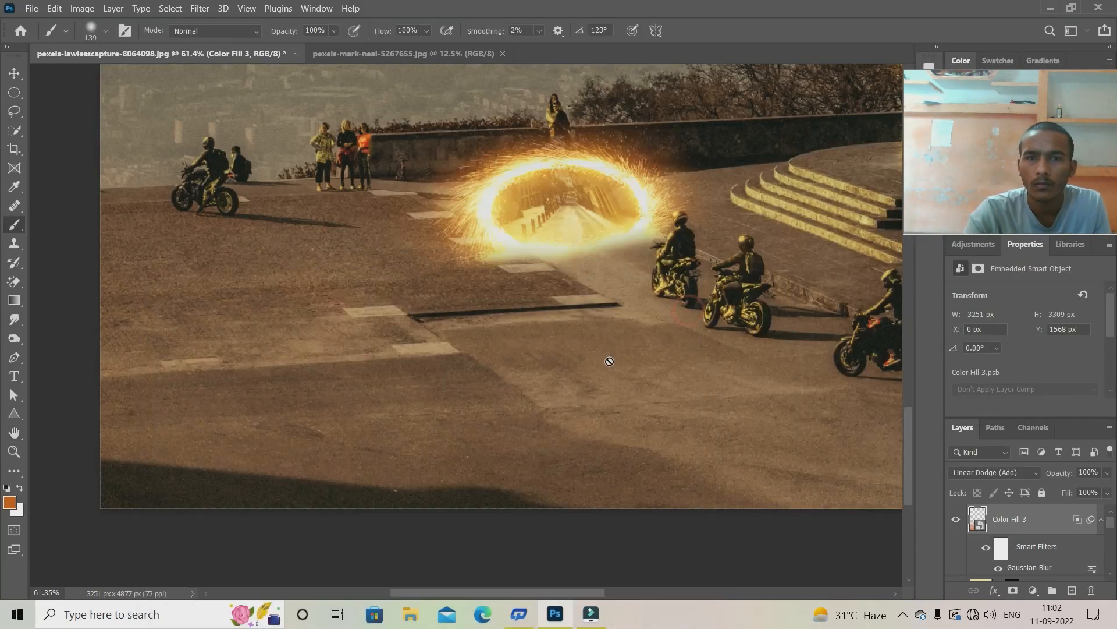
scroll(1063, 524, "down", 2)
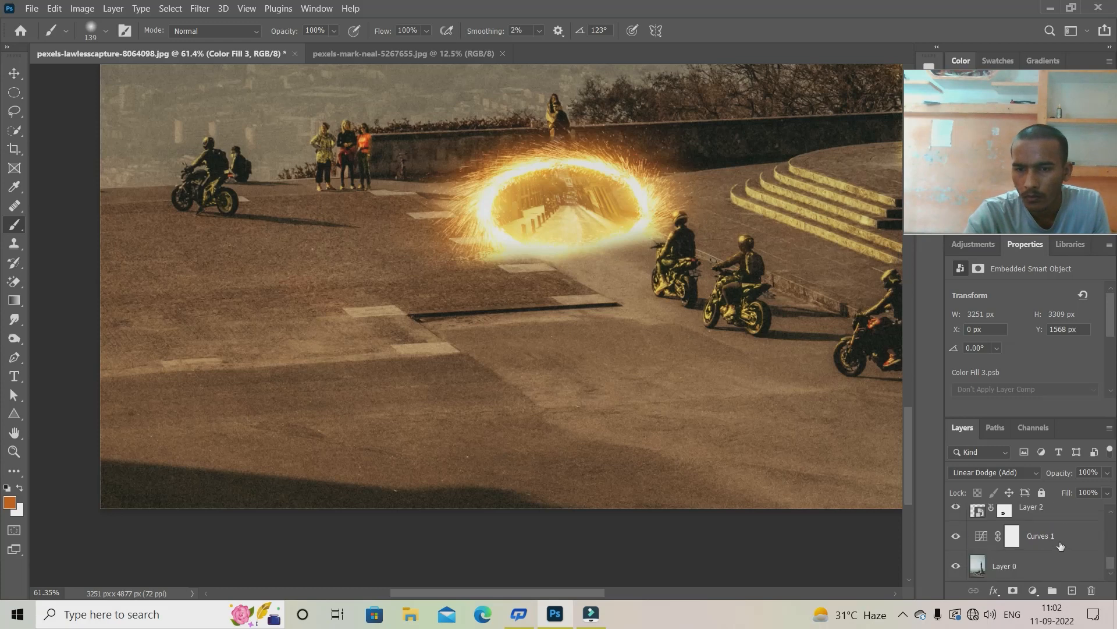
scroll(1061, 546, "up", 2)
scroll(624, 366, "down", 5)
left_click(622, 366)
left_click(566, 252)
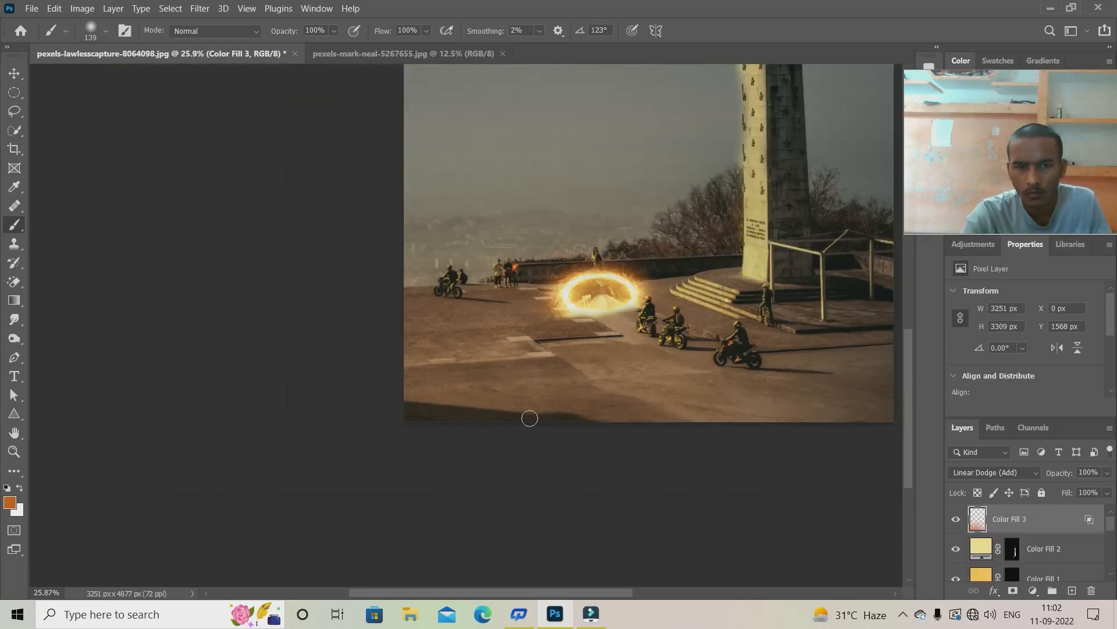
- Crop the empty sky above the monument's statue, reducing the image to 3251 x 3561 px
scroll(466, 326, "down", 2)
left_click(14, 149)
left_click_drag(594, 400, 599, 383)
left_click_drag(651, 280, 654, 543)
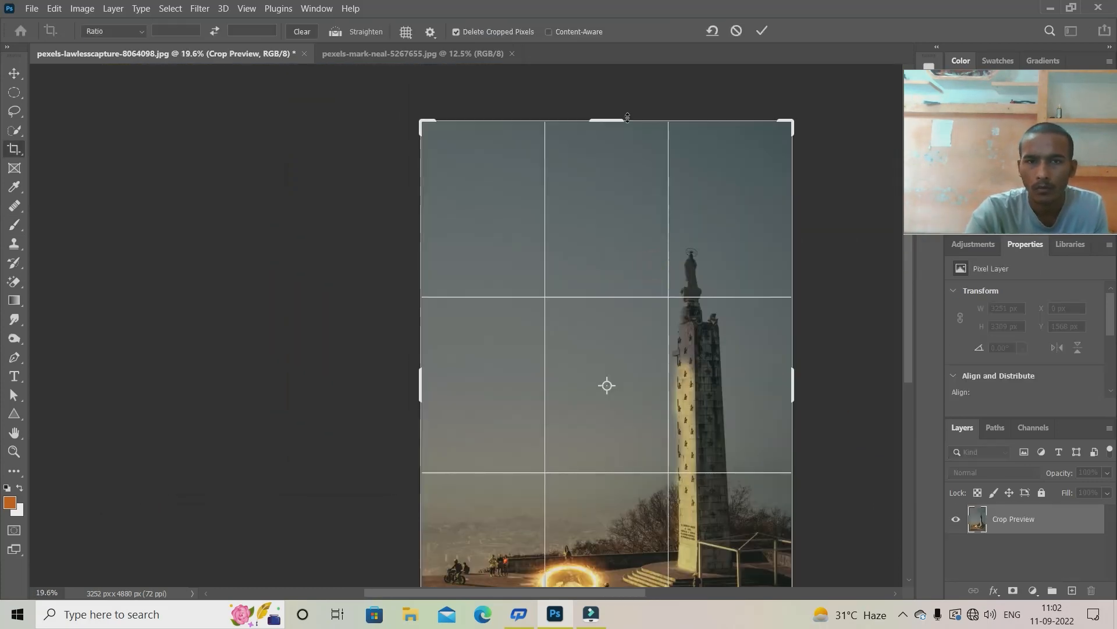
left_click_drag(624, 119, 626, 180)
key("Return")
- Close the pexels-mark-neal-5267655.jpg document
scroll(678, 553, "up", 5)
scroll(654, 215, "down", 5)
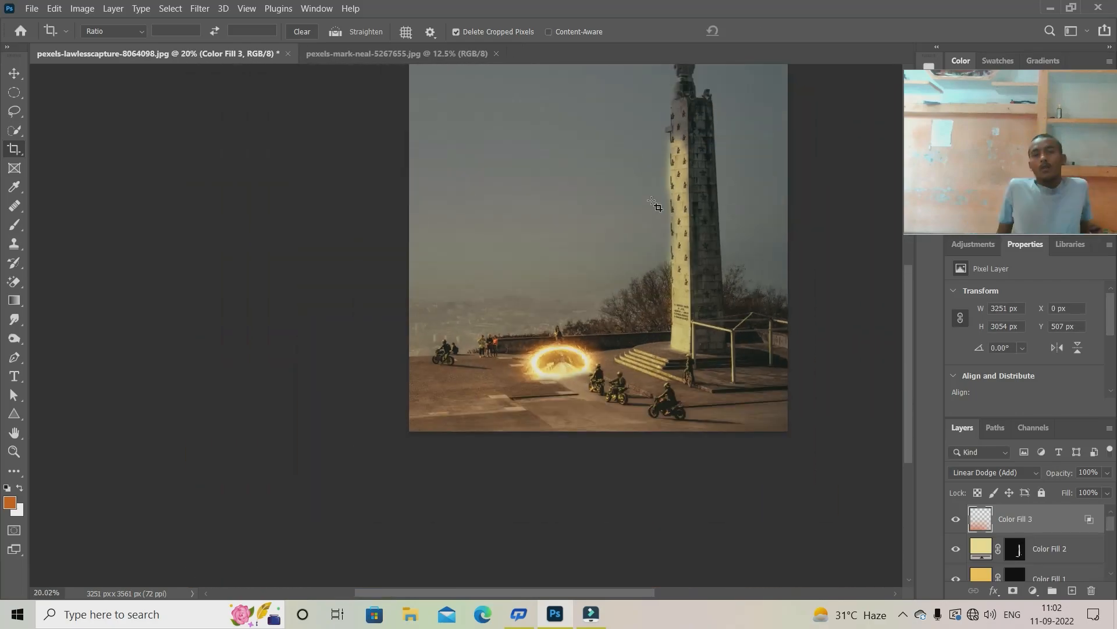
left_click(366, 53)
left_click(495, 54)
- Increase the portal's contrast by moving the white and black points of Curves 2 inward
scroll(561, 447, "up", 9)
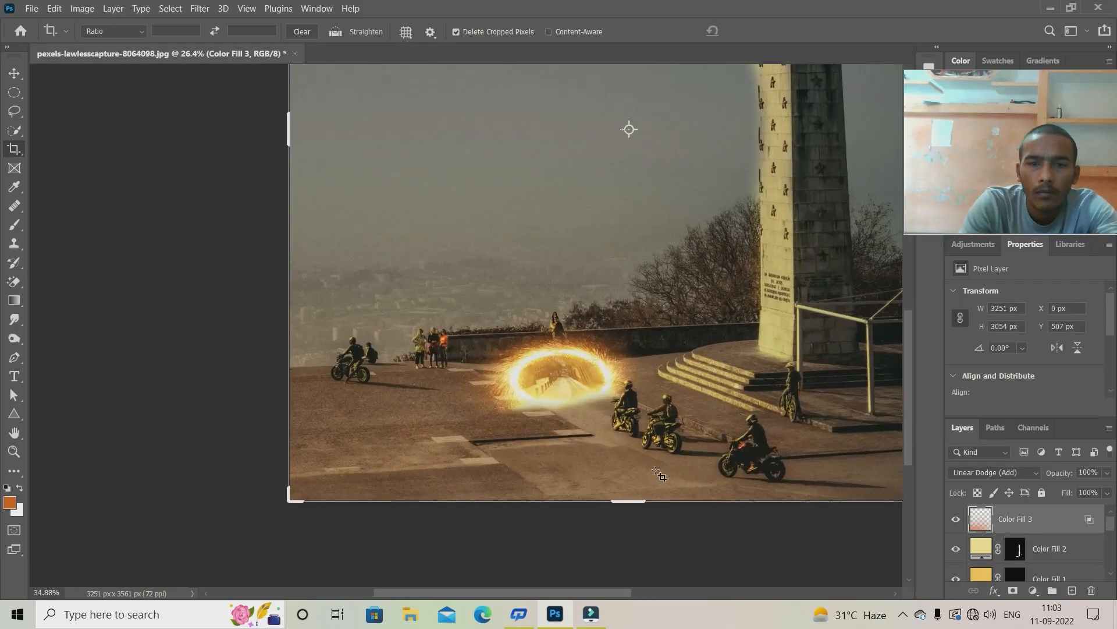
scroll(660, 462, "up", 1)
scroll(1081, 555, "down", 3)
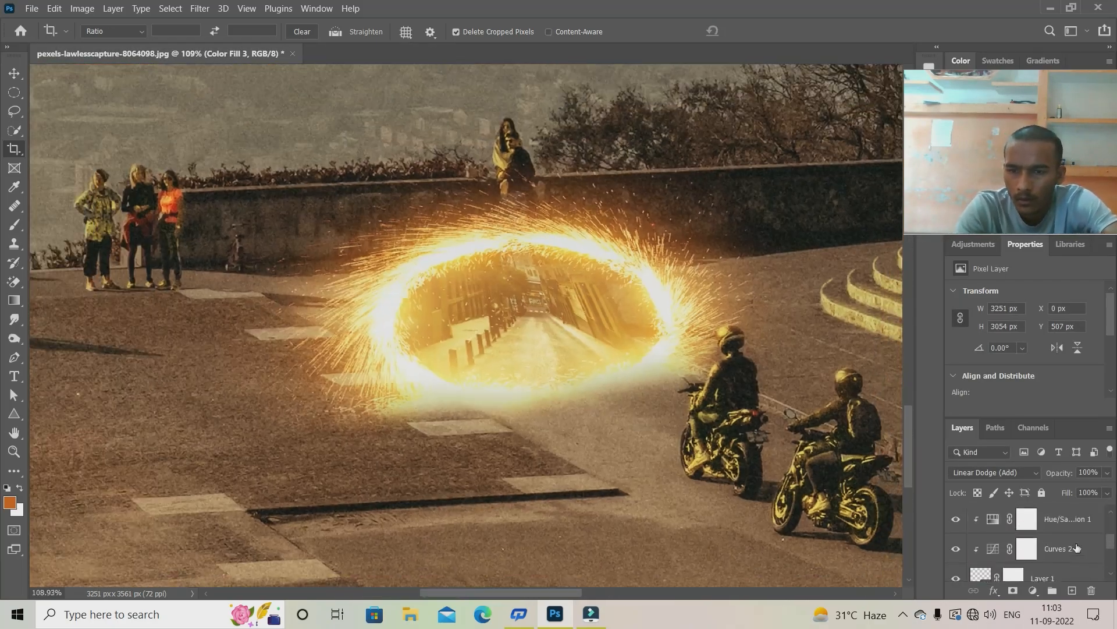
left_click(1066, 522)
left_click(1059, 548)
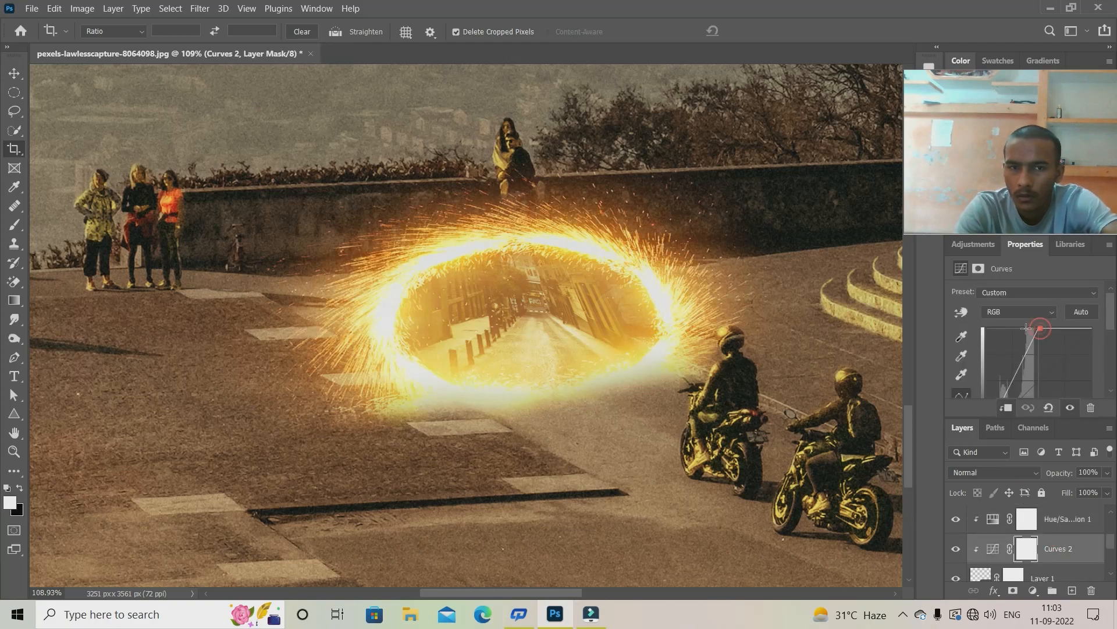
mouse_move(1040, 331)
left_mouse_down()
mouse_move(1060, 331)
mouse_move(1035, 332)
left_mouse_up()
scroll(1034, 349, "down", 2)
left_click_drag(987, 387, 1003, 387)
- Crop the image from above through the monument to 3251 x 2453 px
scroll(743, 185, "down", 5)
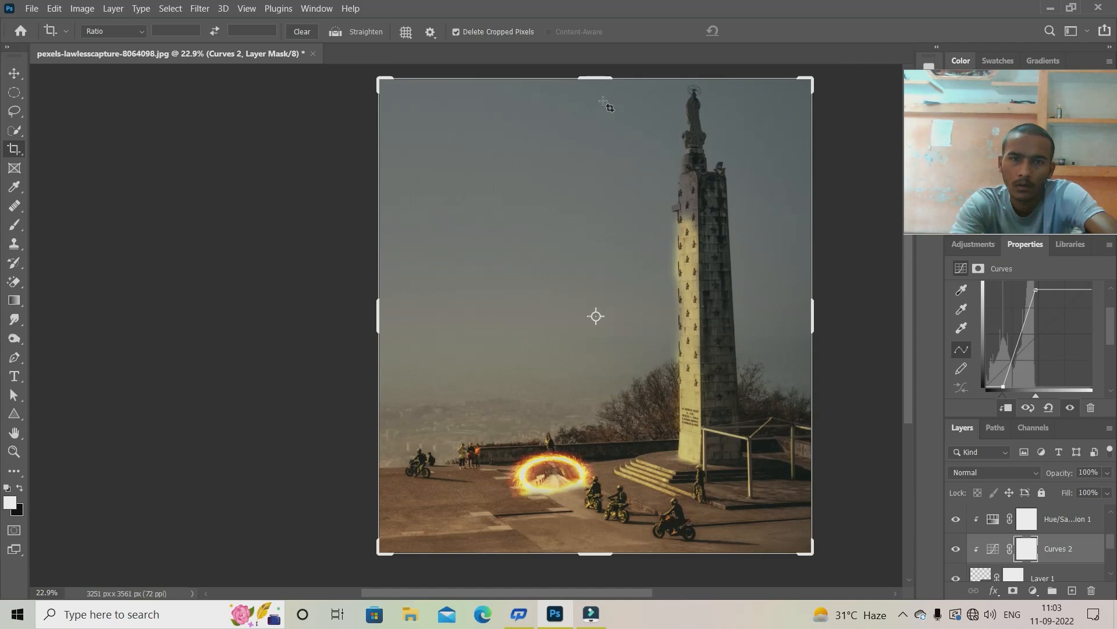
left_click_drag(601, 78, 604, 152)
double_click(619, 245)
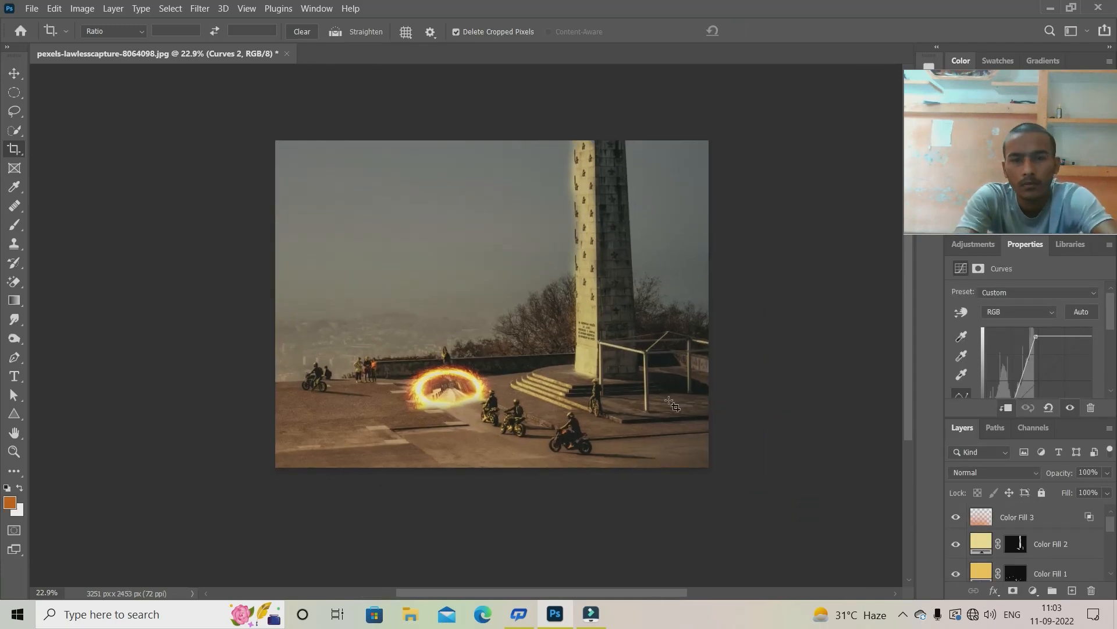
scroll(672, 404, "up", 3)
scroll(476, 397, "down", 2)
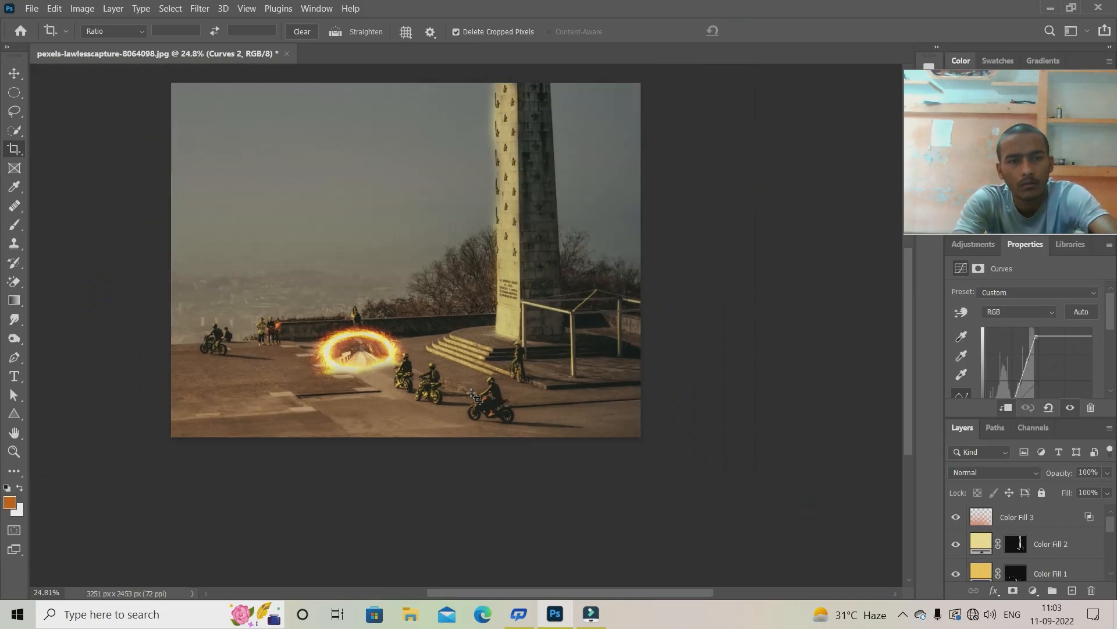